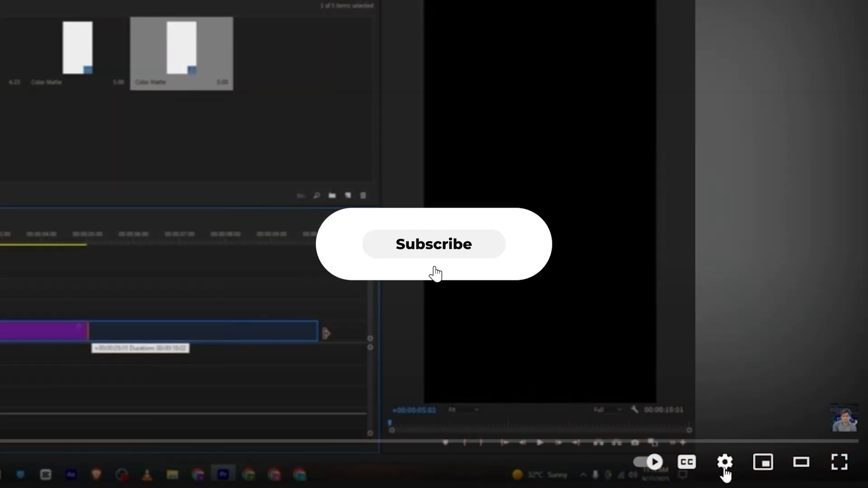
pyautogui.click(725, 464)
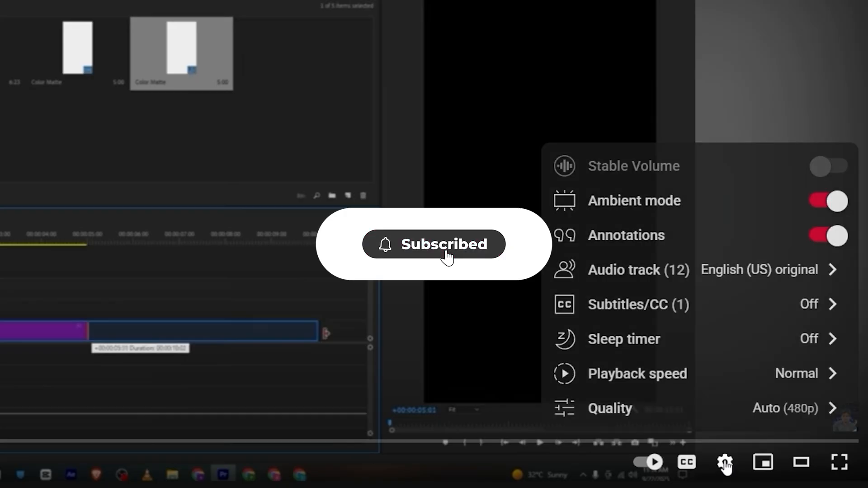
pyautogui.click(593, 273)
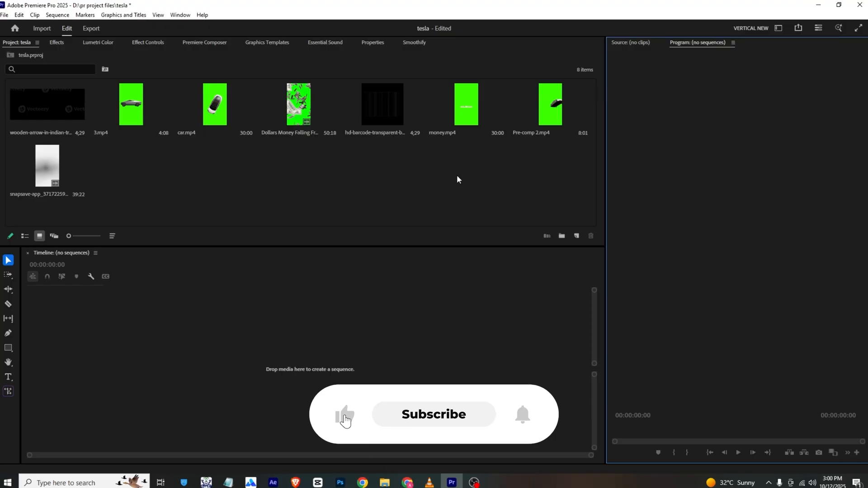
# - Create a new color matte with a width of 1080 and a height of 1920
pyautogui.rightClick(320, 167)
pyautogui.moveTo(397, 205)
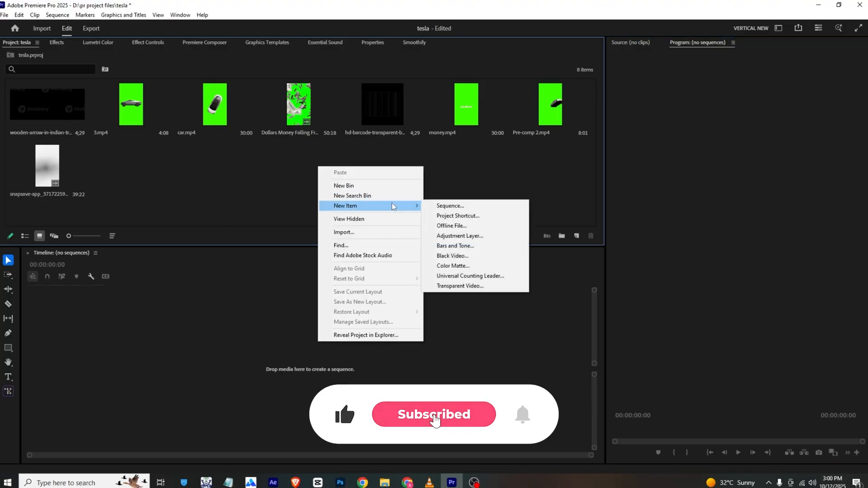
pyautogui.click(458, 261)
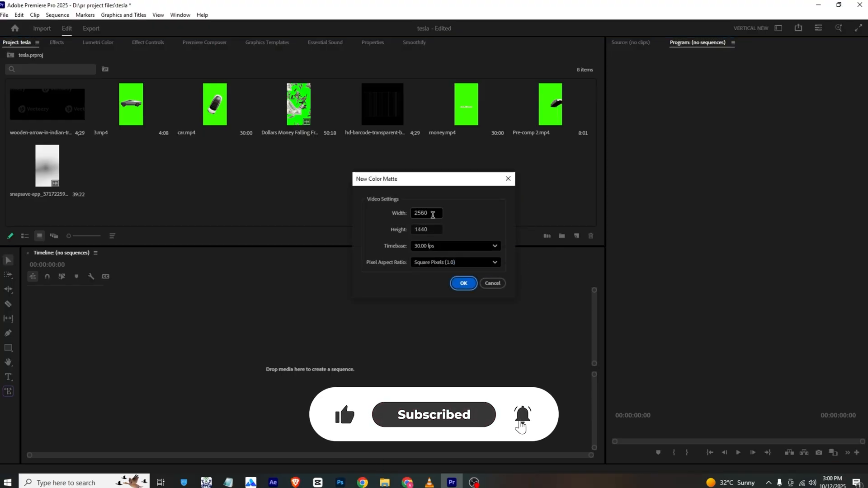
pyautogui.click(426, 213)
pyautogui.write('1080')
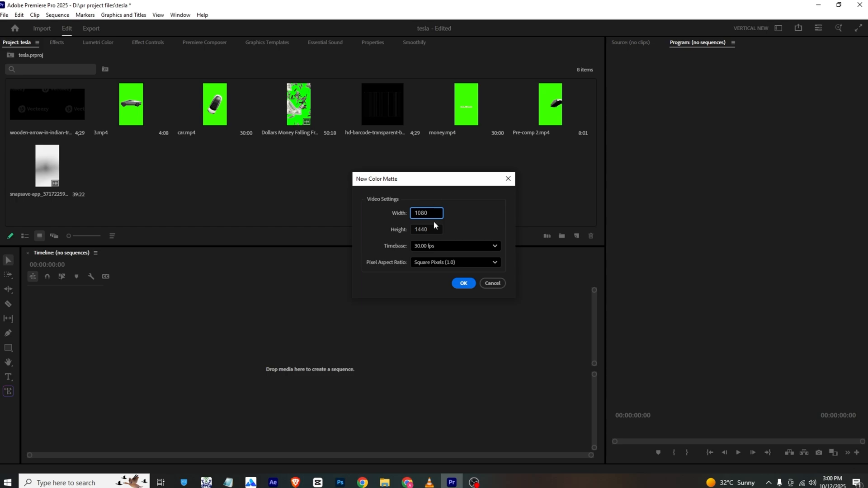
pyautogui.press('Tab')
pyautogui.write('1920')
pyautogui.press('Return')
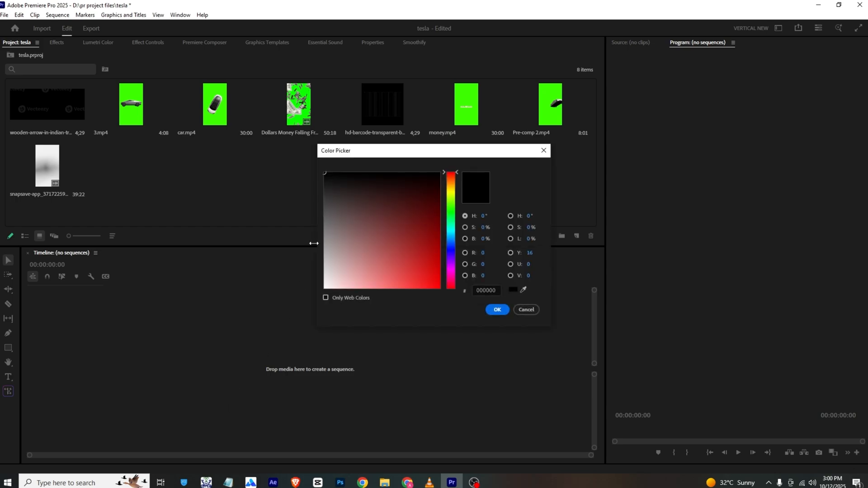
# - Give the matte a light gray color with 80% brightness and name it BG
pyautogui.moveTo(332, 243)
pyautogui.mouseDown()
pyautogui.moveTo(316, 268)
pyautogui.moveTo(307, 266)
pyautogui.mouseUp()
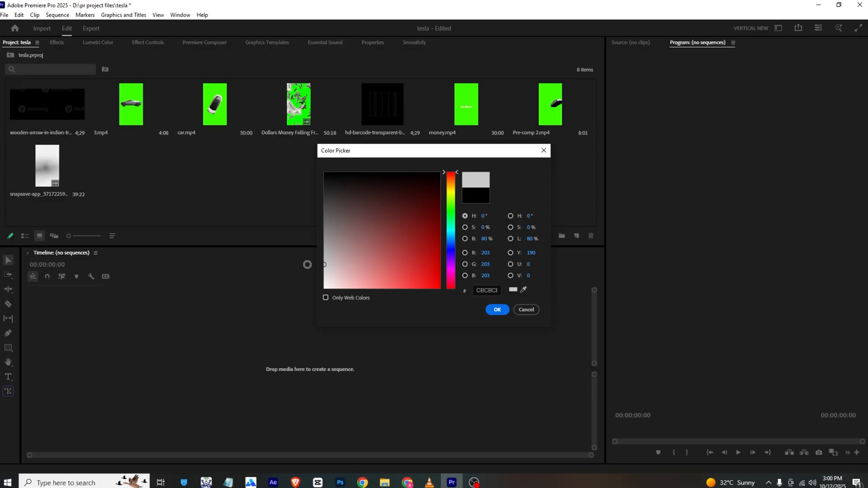
pyautogui.click(495, 316)
pyautogui.write('BG')
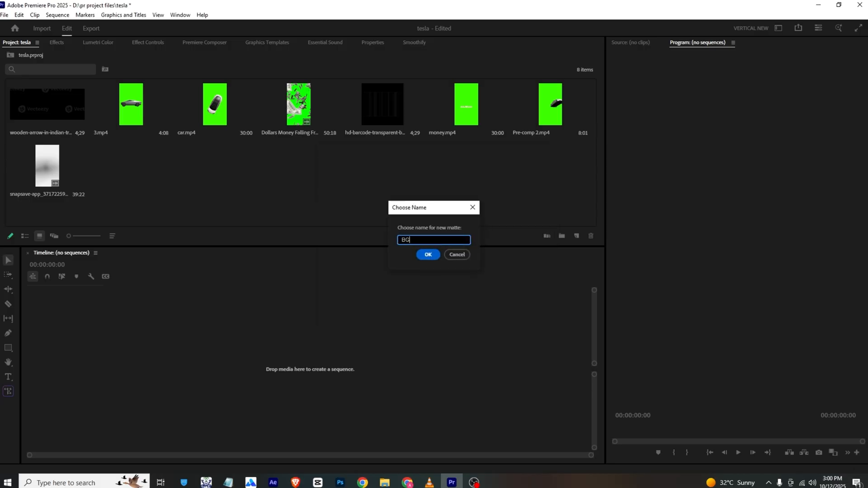
pyautogui.click(428, 256)
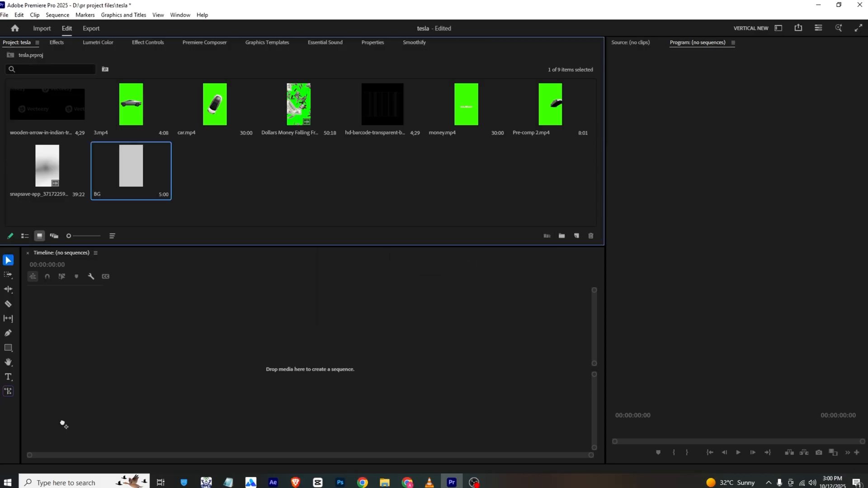
# - Create a sequence from the BG matte and extend its clip to a duration of about 8:11
pyautogui.moveTo(61, 379); pyautogui.dragTo(125, 391)
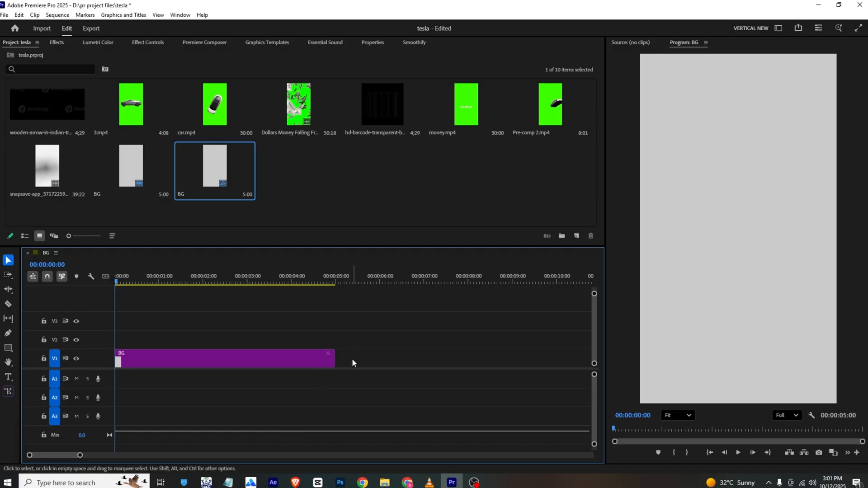
pyautogui.moveTo(343, 360); pyautogui.dragTo(407, 359)
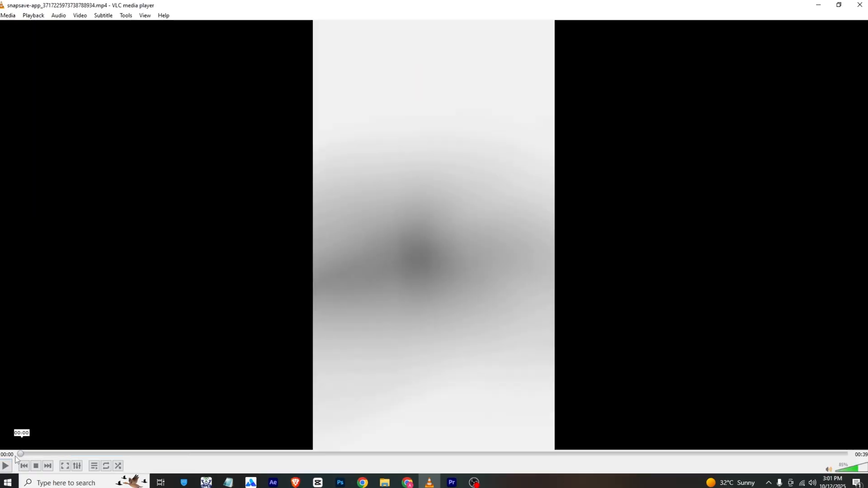
pyautogui.scroll(-10, 80, 381)
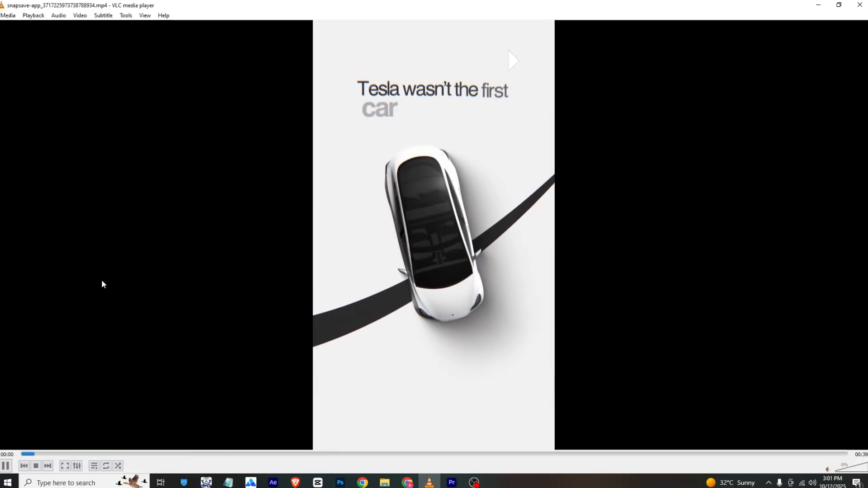
# - Scrub through the first second of the reference video in VLC and return to Premiere Pro
pyautogui.click(23, 455)
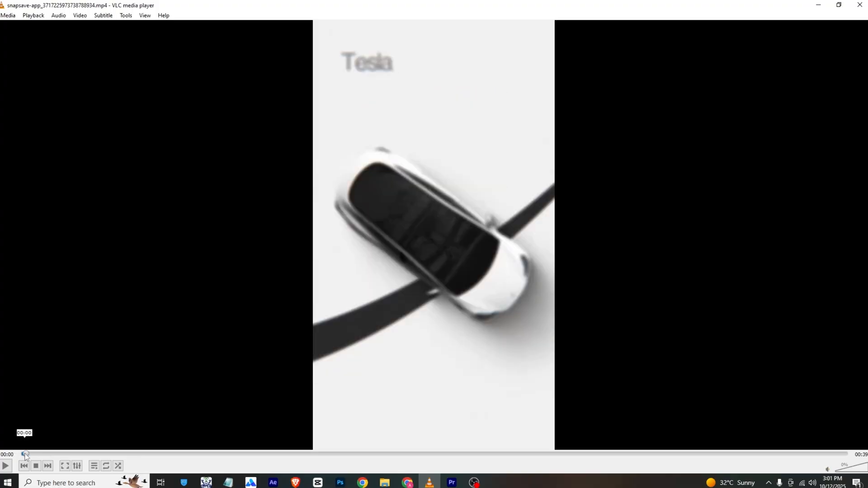
pyautogui.moveTo(26, 453); pyautogui.dragTo(54, 456)
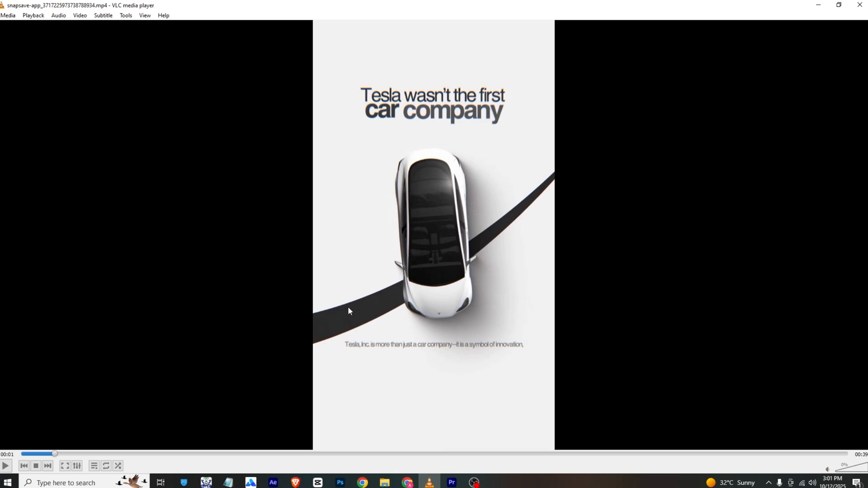
pyautogui.click(451, 482)
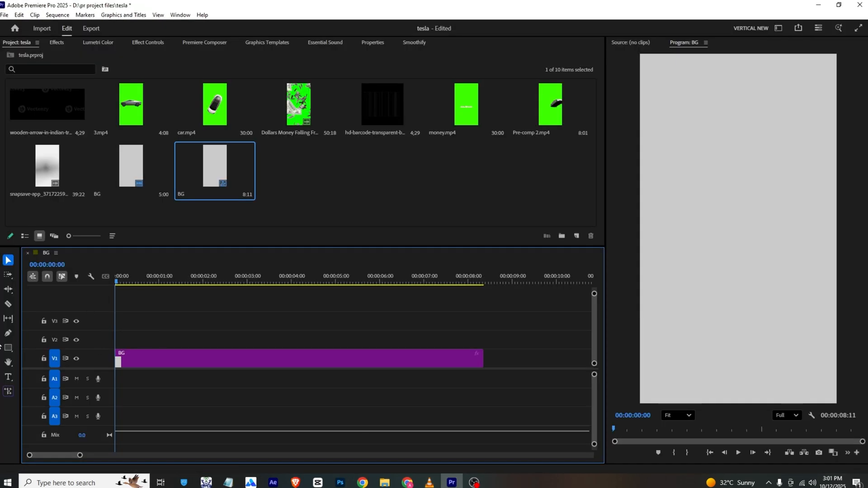
# - Draw a narrow four-point diagonal band with the Pen tool, rising from beyond the frame's left edge to beyond its right edge
pyautogui.click(7, 334)
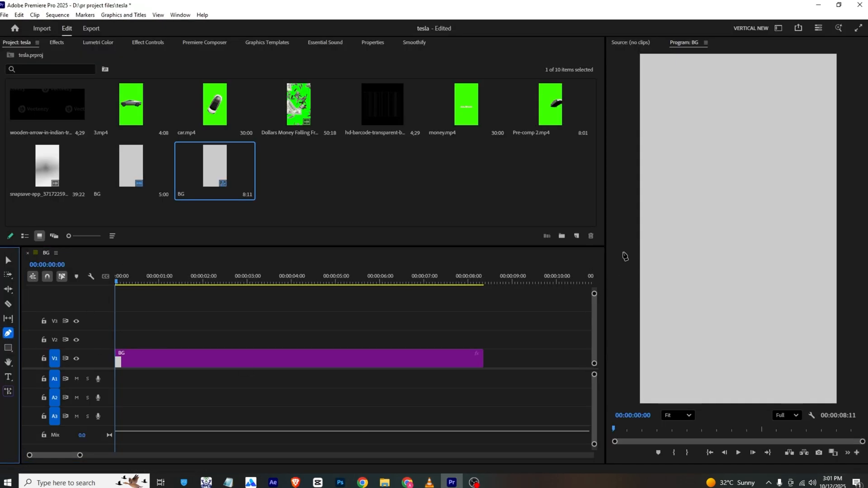
pyautogui.click(617, 297)
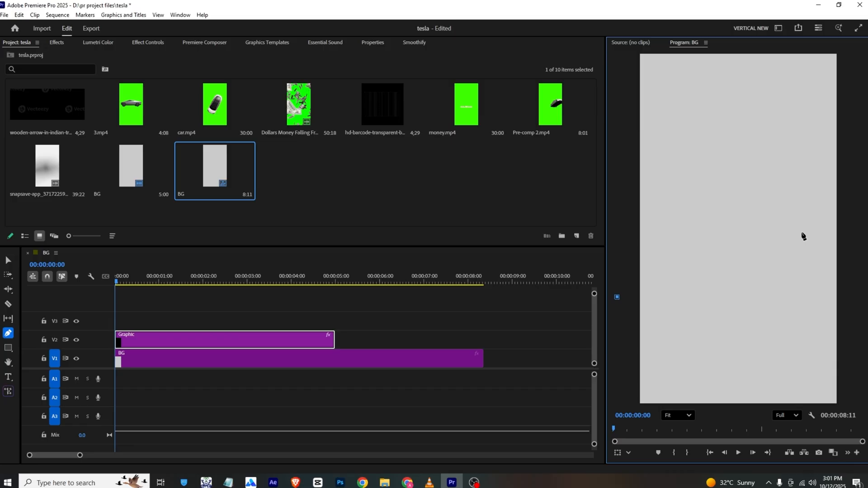
pyautogui.click(846, 198)
pyautogui.click(840, 178)
pyautogui.click(614, 277)
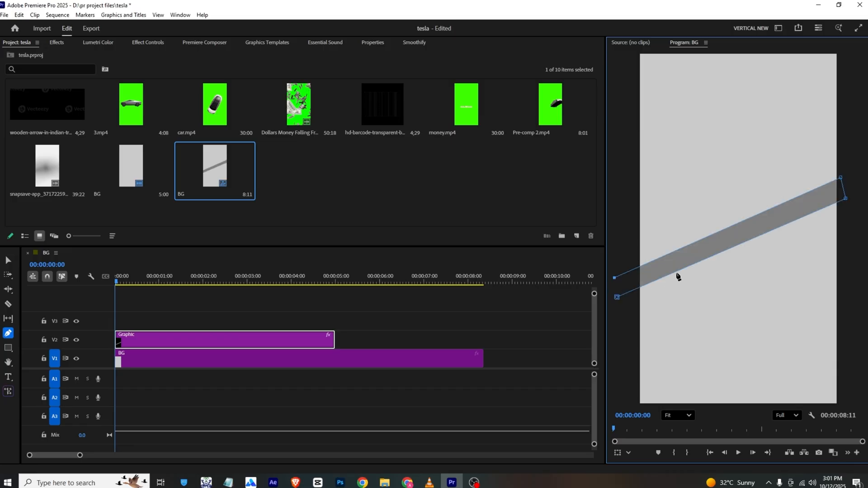
# - Set the diagonal band's fill color to black (000000)
pyautogui.click(372, 42)
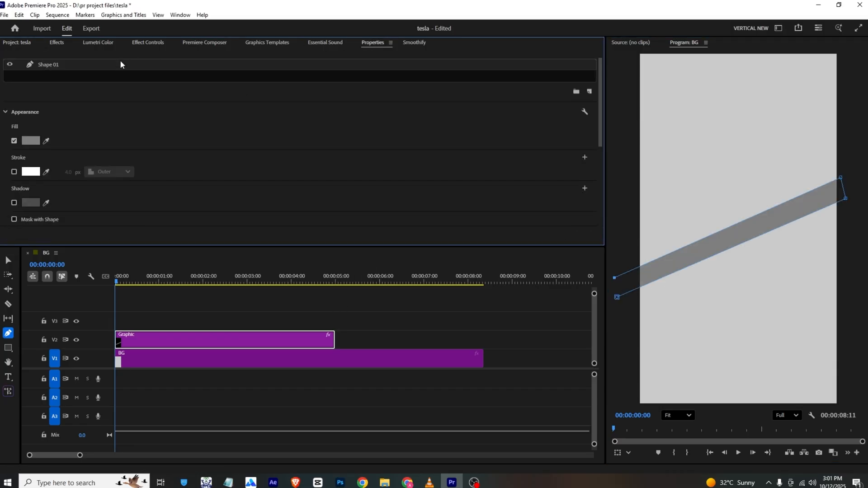
pyautogui.click(38, 96)
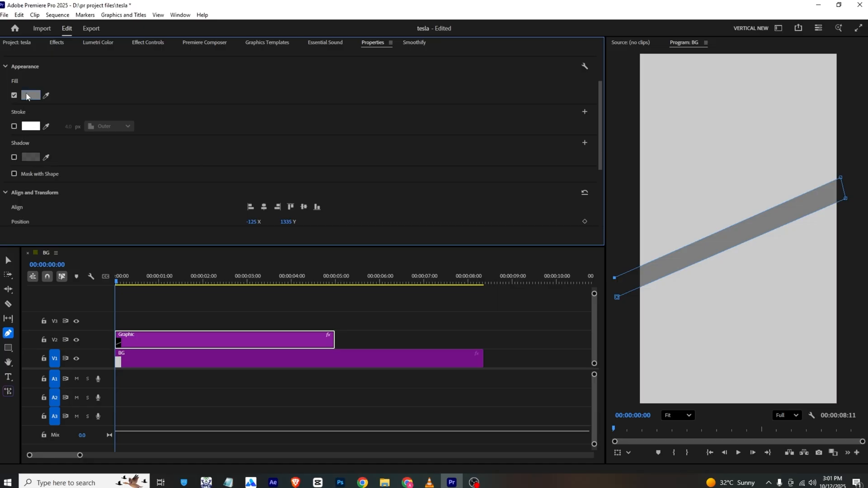
pyautogui.click(322, 188)
pyautogui.moveTo(322, 188); pyautogui.dragTo(325, 173)
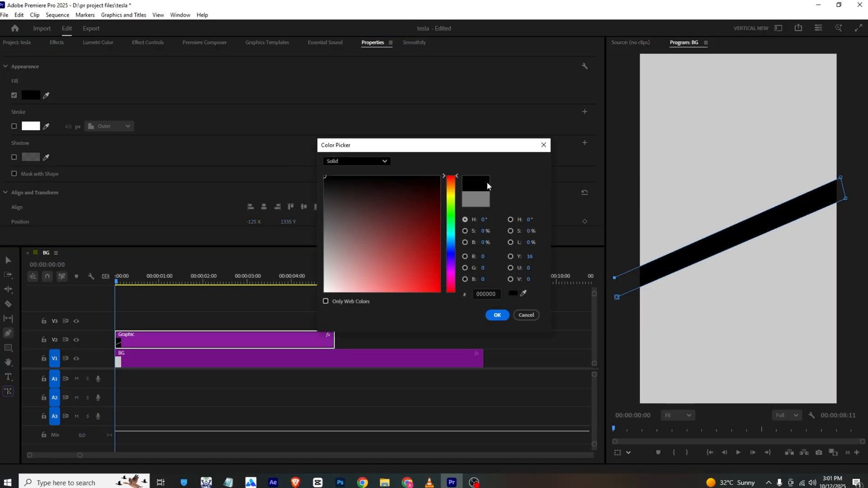
pyautogui.click(497, 314)
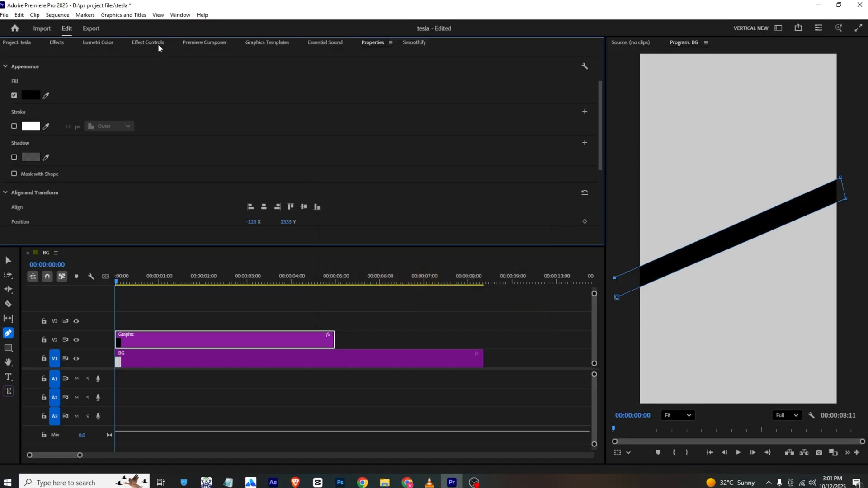
# - Lower the graphic clip's opacity to 90%
pyautogui.click(158, 45)
pyautogui.scroll(-3, 162, 191)
pyautogui.moveTo(177, 181)
pyautogui.mouseDown()
pyautogui.moveTo(156, 180)
pyautogui.moveTo(172, 181)
pyautogui.mouseUp()
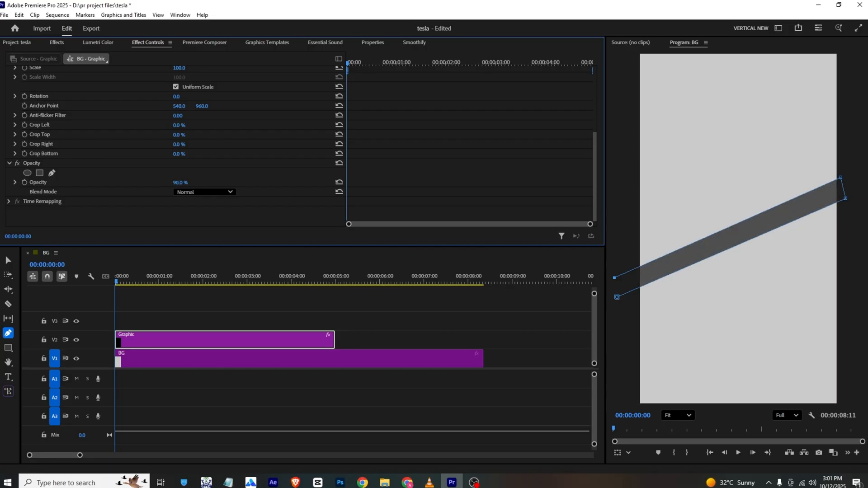
# - Extend the graphic clip on track V2 to end together with the BG clip
pyautogui.click(168, 310)
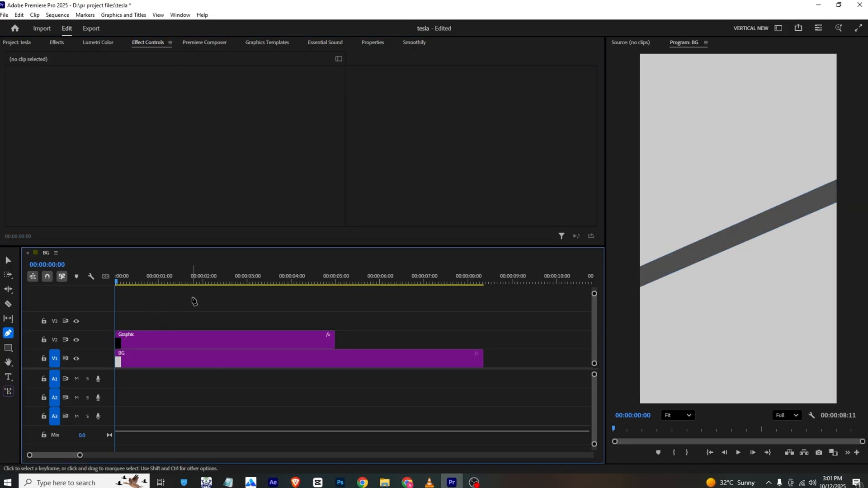
pyautogui.press('v')
pyautogui.moveTo(334, 340); pyautogui.dragTo(483, 346)
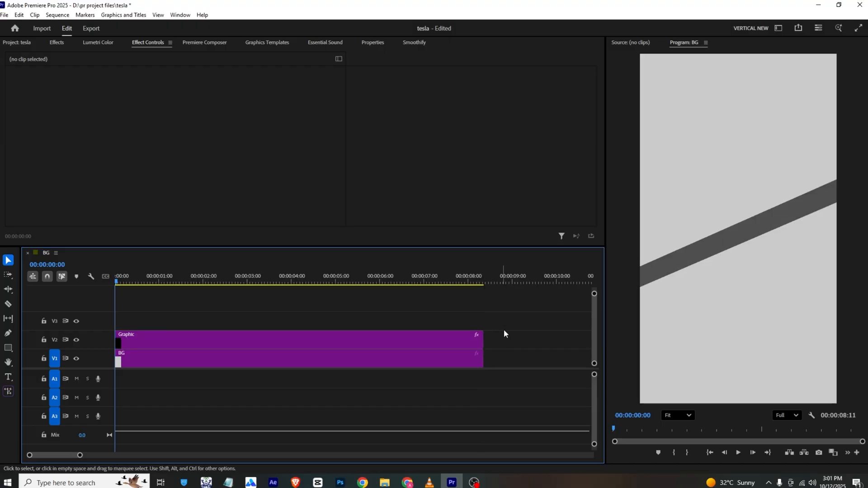
# - Check the reference frame in VLC and place car.mp4 on track V3 at the start of the Premiere Pro sequence
pyautogui.click(429, 482)
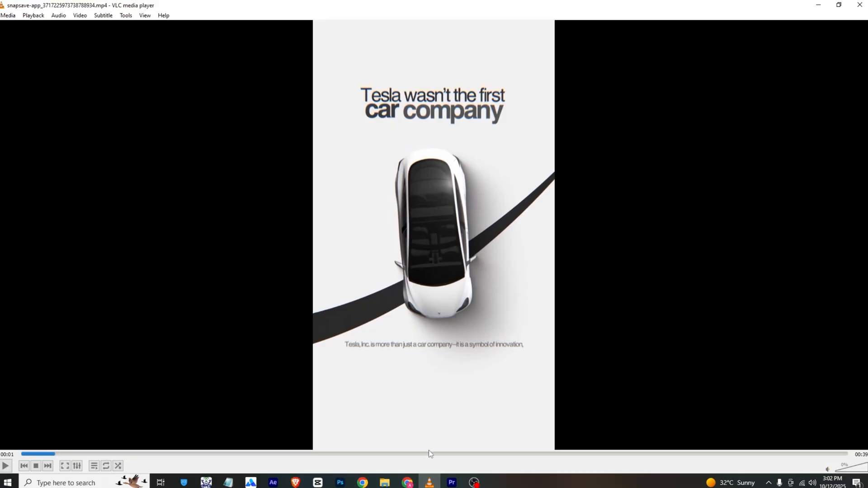
pyautogui.click(452, 482)
pyautogui.click(29, 43)
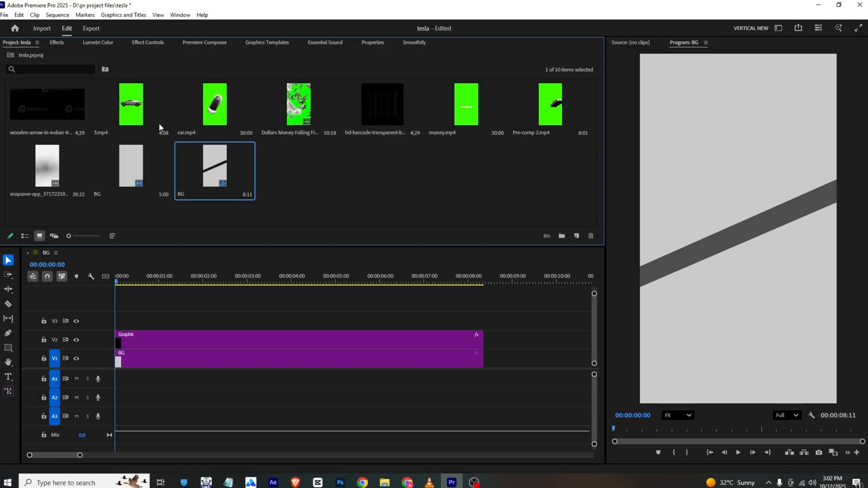
pyautogui.moveTo(202, 112); pyautogui.dragTo(120, 319)
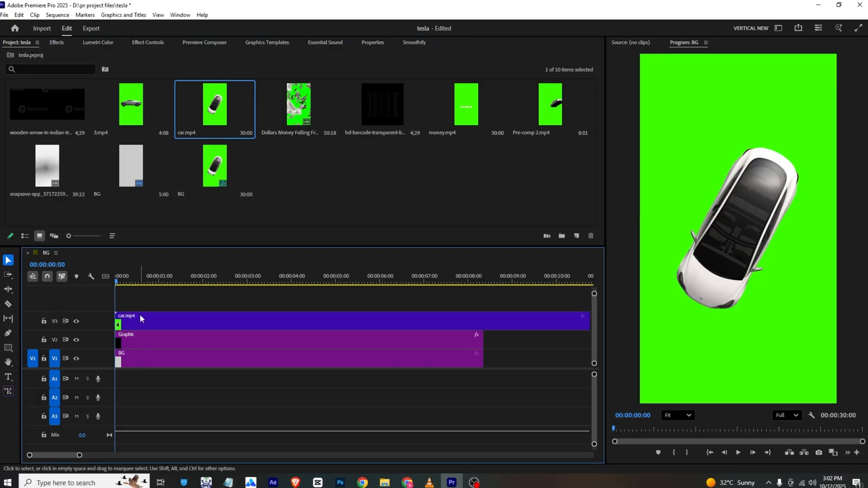
# - Find the Ultra Key effect and apply it to the car.mp4 clip
pyautogui.click(64, 41)
pyautogui.click(66, 58)
pyautogui.write('ULTR')
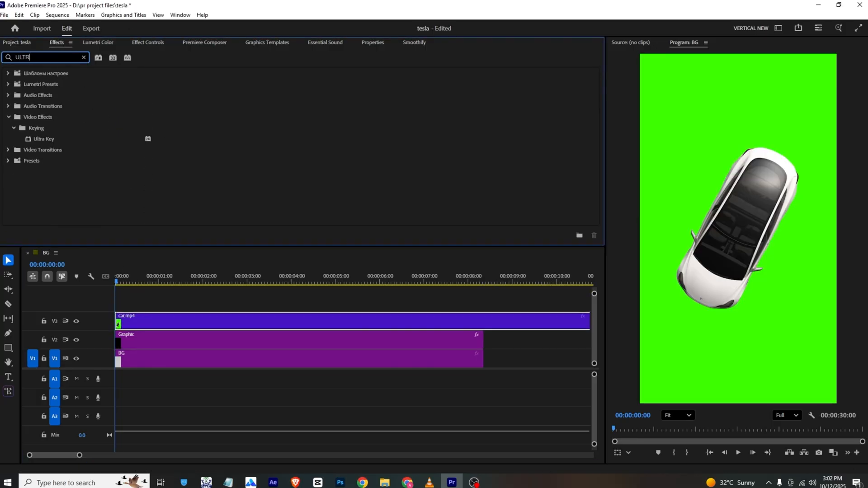
pyautogui.click(44, 137)
pyautogui.moveTo(124, 230); pyautogui.dragTo(219, 324)
# - Key out the car clip's background by sampling its green as the Ultra Key color
pyautogui.click(151, 44)
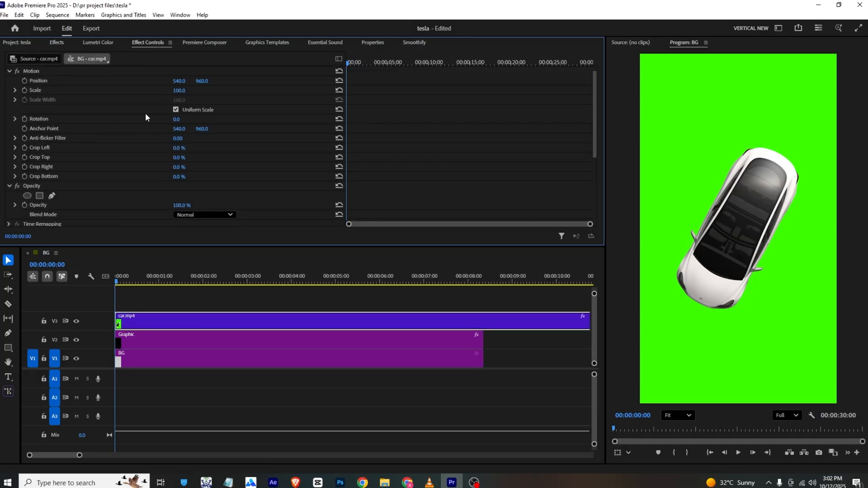
pyautogui.scroll(-5, 161, 197)
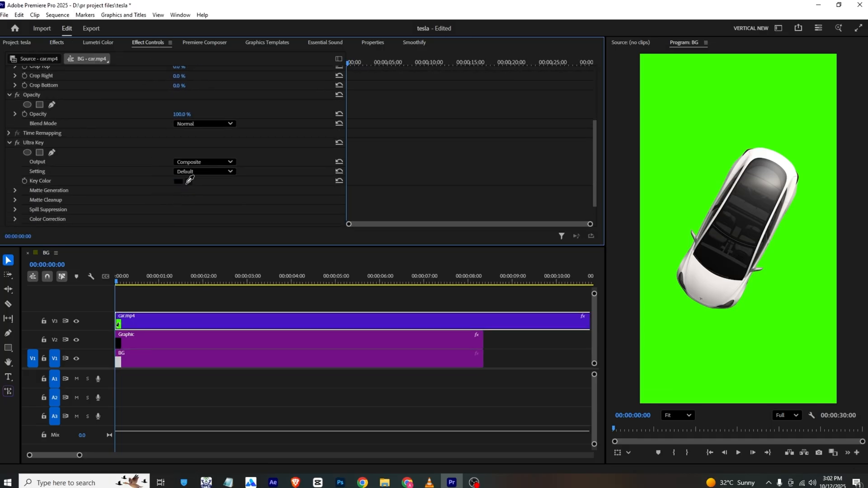
pyautogui.click(190, 180)
pyautogui.click(682, 161)
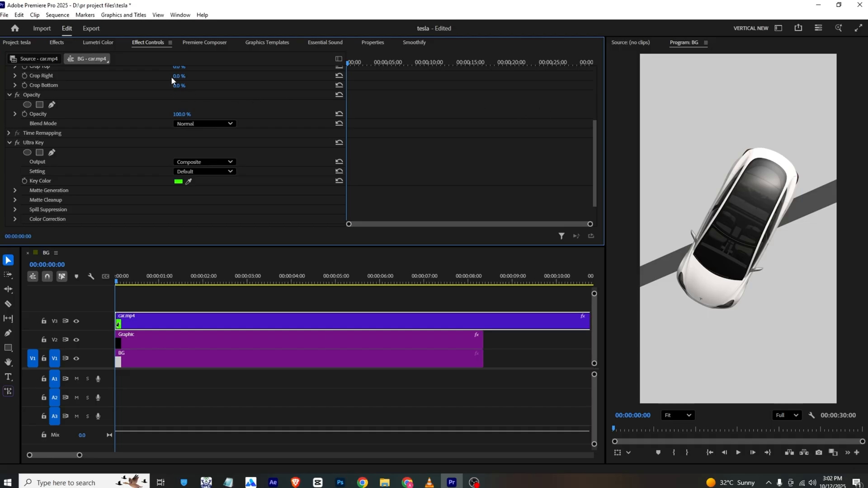
# - Scale the car.mp4 clip down to 74
pyautogui.scroll(5, 136, 68)
pyautogui.click(64, 41)
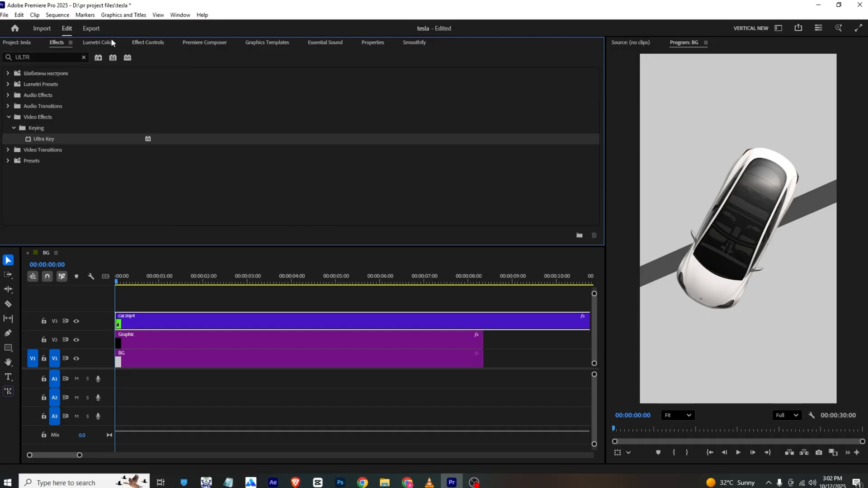
pyautogui.click(148, 42)
pyautogui.scroll(1, 154, 102)
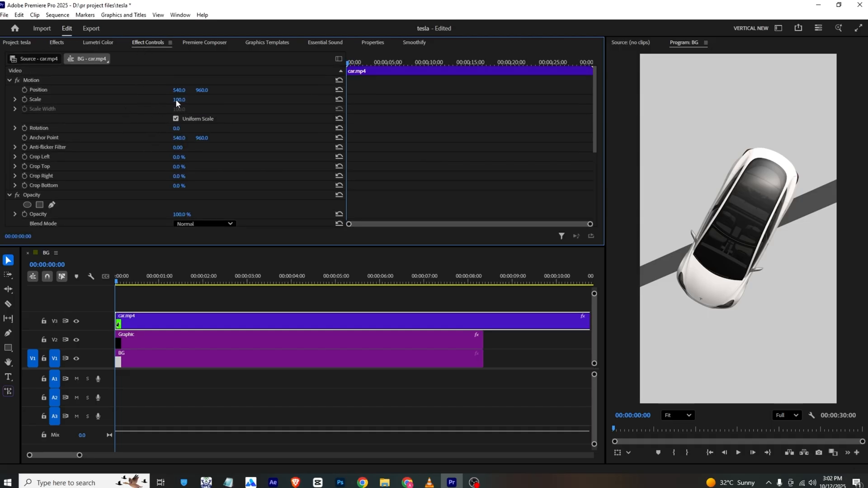
pyautogui.moveTo(176, 103); pyautogui.dragTo(164, 103)
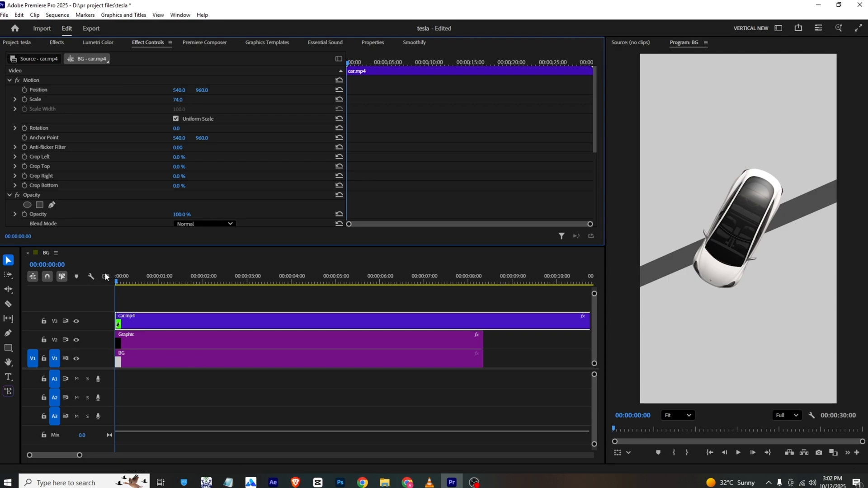
# - Compare the car about one second in with the reference video in VLC and scale the car.mp4 clip up to 91
pyautogui.moveTo(117, 276); pyautogui.dragTo(166, 279)
pyautogui.click(429, 482)
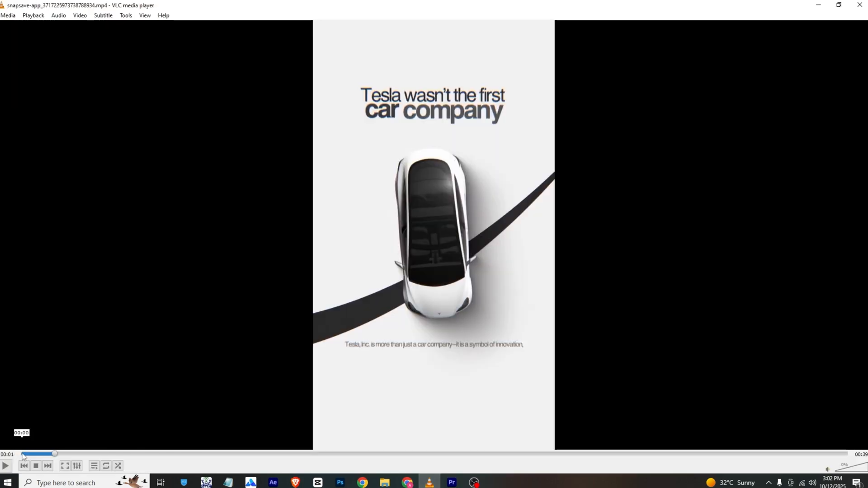
pyautogui.click(13, 453)
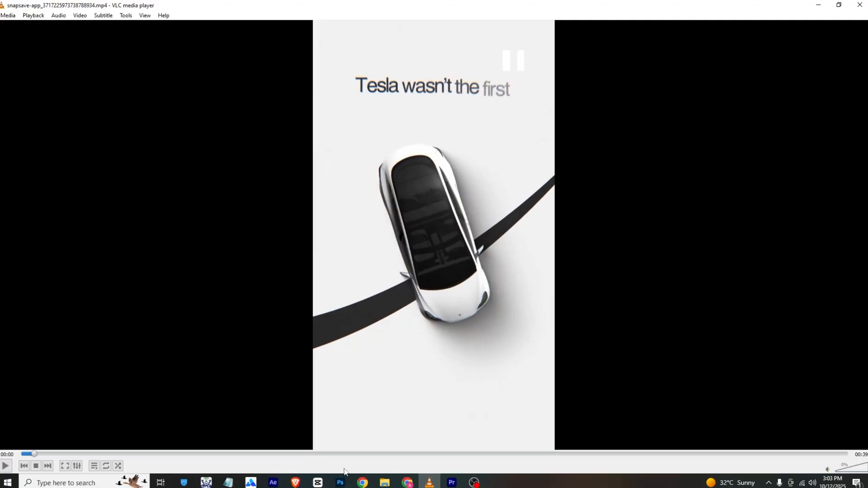
pyautogui.click(444, 483)
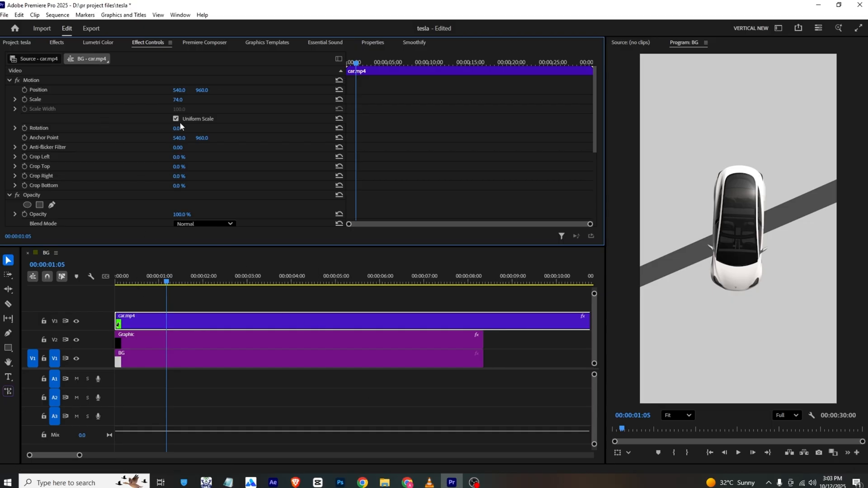
pyautogui.moveTo(177, 103); pyautogui.dragTo(186, 103)
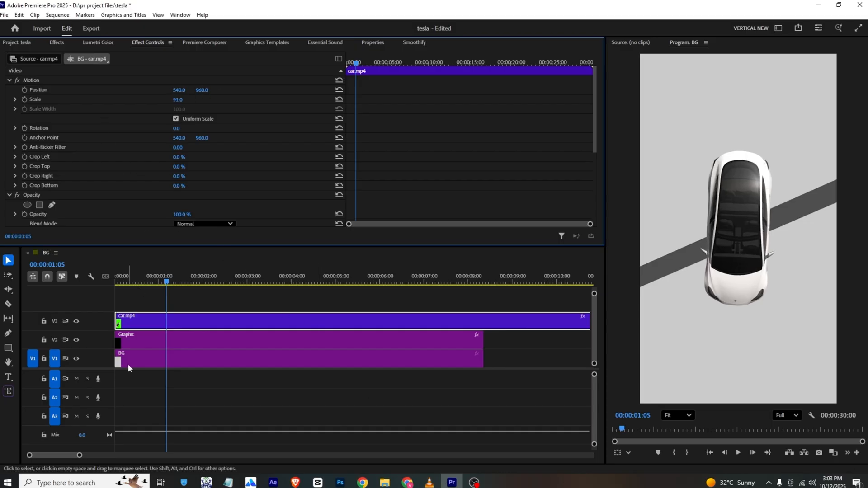
# - Try rotating the car.mp4 clip to -62° from the sequence start, play it back, and undo the rotation
pyautogui.moveTo(149, 279); pyautogui.dragTo(117, 279)
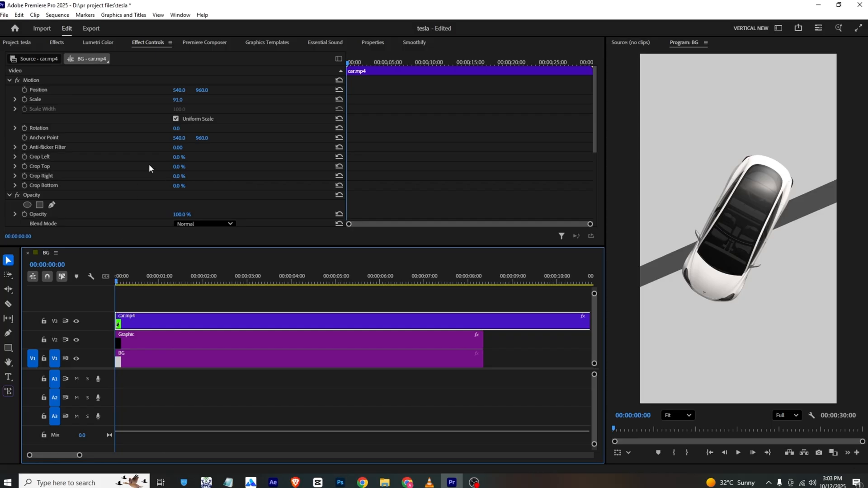
pyautogui.moveTo(176, 130); pyautogui.dragTo(148, 130)
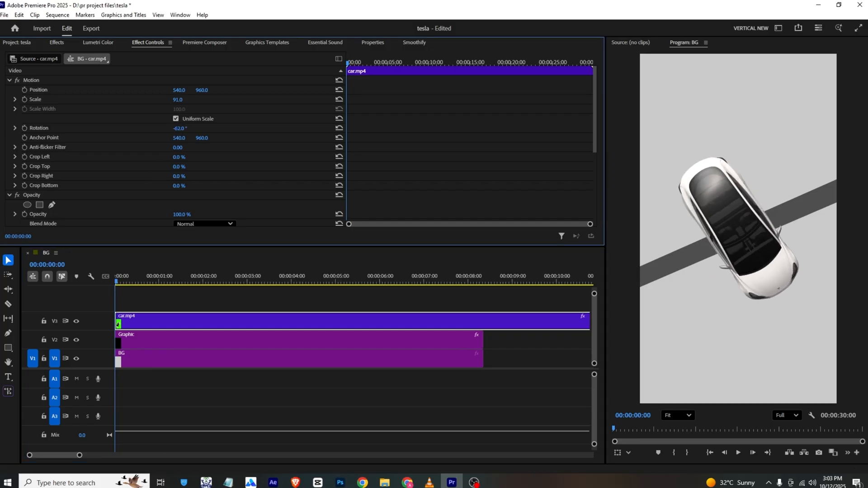
pyautogui.press('space')
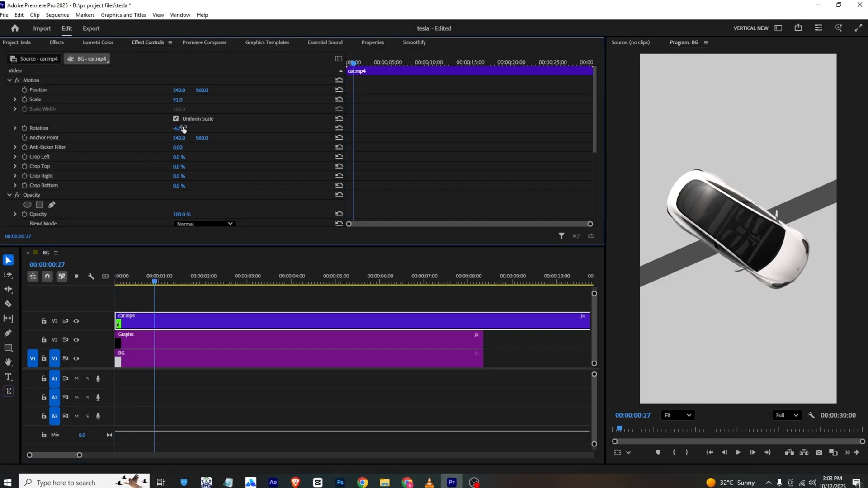
pyautogui.hotkey('ctrl', 'z')
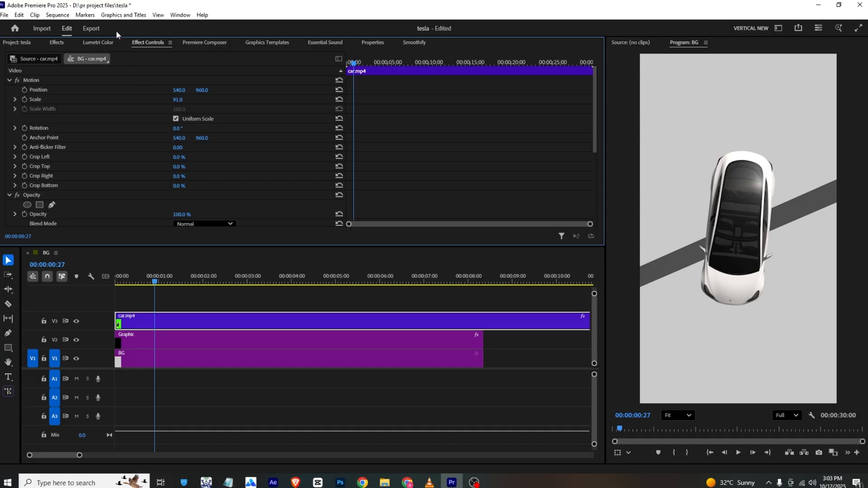
# - Find the Horizontal Flip effect, apply it to the car.mp4 clip, and play the result
pyautogui.click(56, 42)
pyautogui.click(62, 54)
pyautogui.write('G')
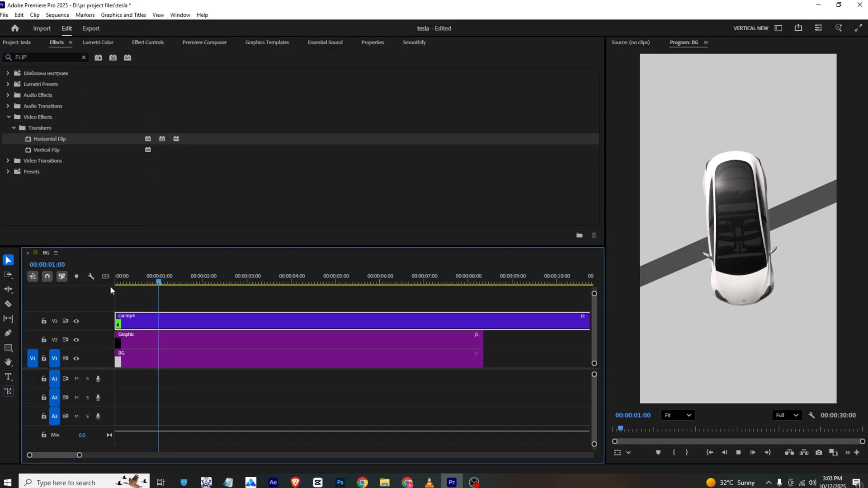
pyautogui.press('space')
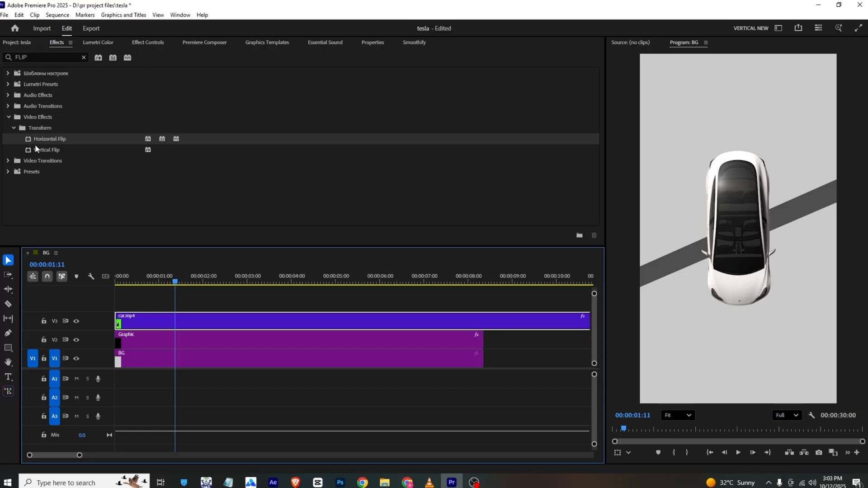
# - Set the car.mp4 clip's scale to 84 and compare its starting frame with the reference in VLC
pyautogui.click(138, 41)
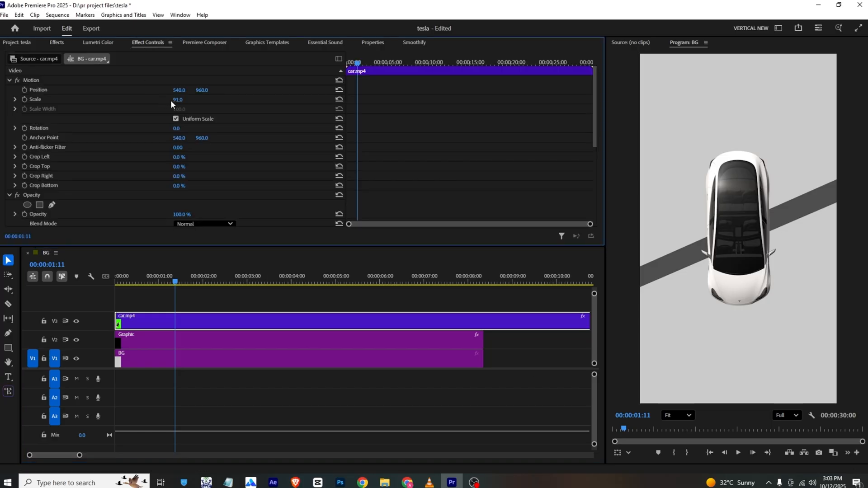
pyautogui.moveTo(178, 99); pyautogui.dragTo(185, 99)
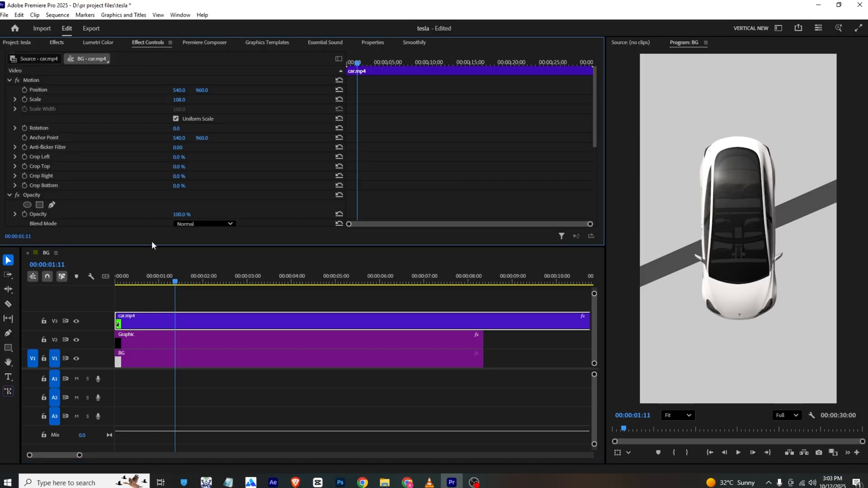
pyautogui.moveTo(133, 280); pyautogui.dragTo(105, 292)
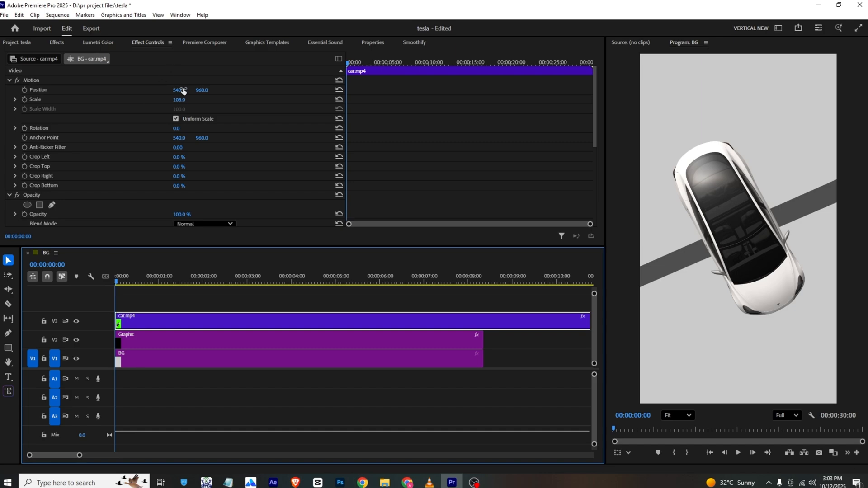
pyautogui.moveTo(179, 99); pyautogui.dragTo(169, 100)
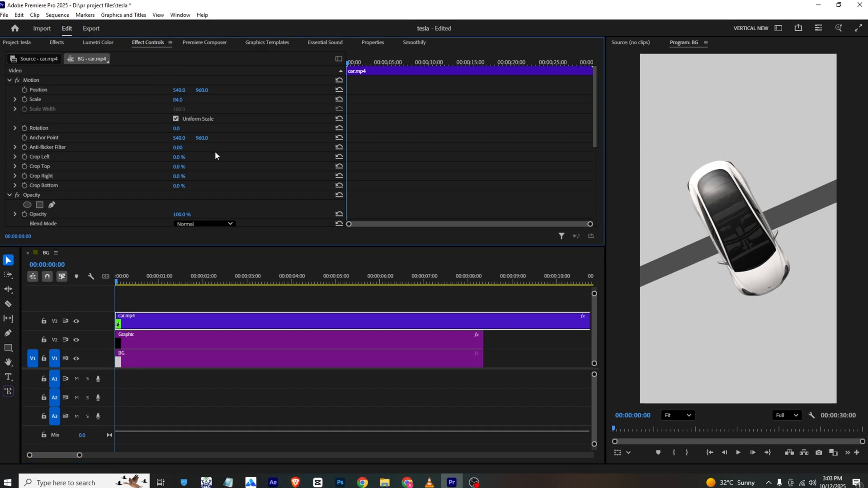
pyautogui.click(429, 482)
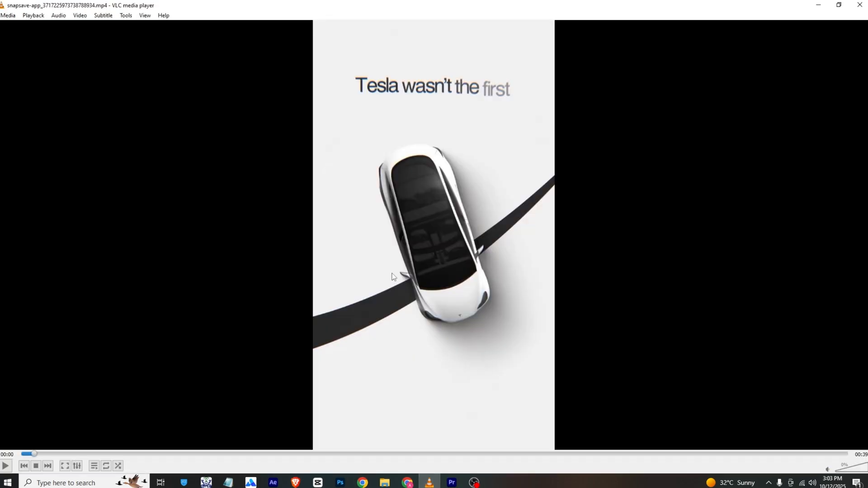
pyautogui.click(451, 483)
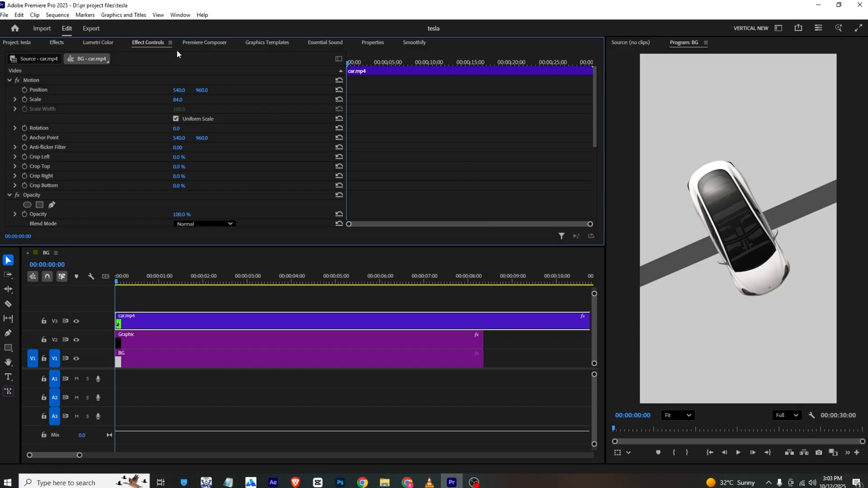
# - Place the Devin Jatho Text graphics template on track V4 at the sequence start and accept the font substitution
pyautogui.click(287, 43)
pyautogui.moveTo(137, 140); pyautogui.dragTo(116, 301)
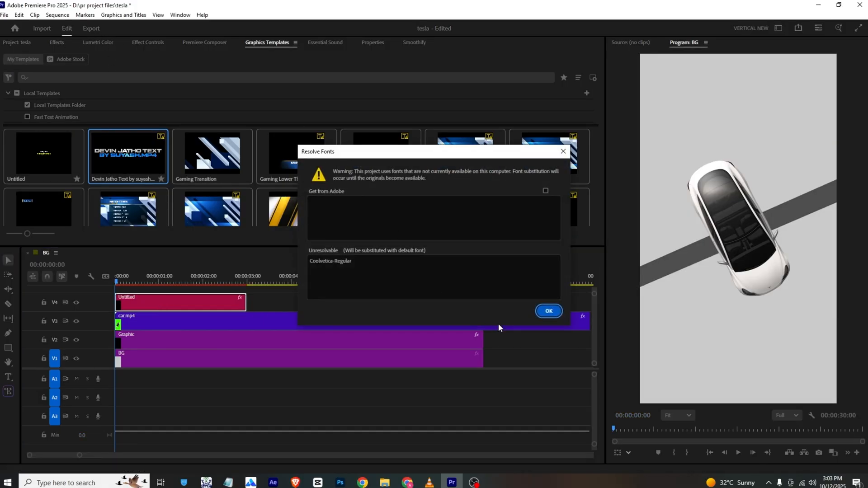
pyautogui.click(549, 311)
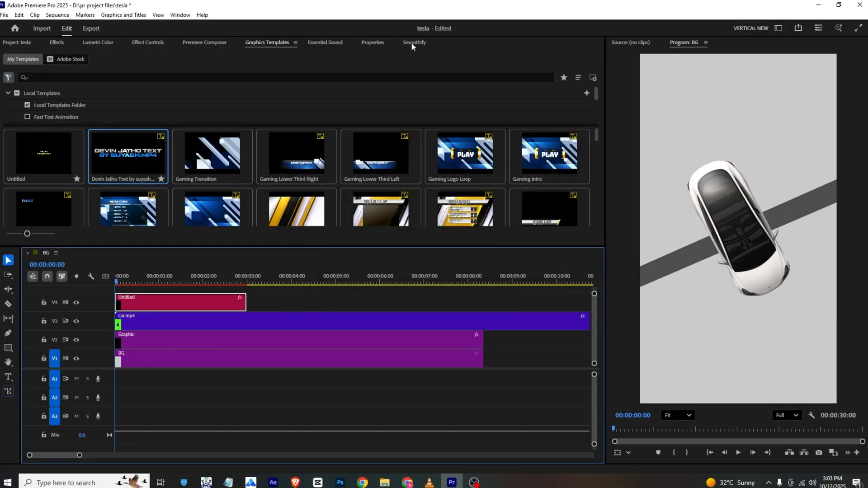
# - Delete the template's second sample text so that its line is empty
pyautogui.click(374, 42)
pyautogui.scroll(-1, 48, 159)
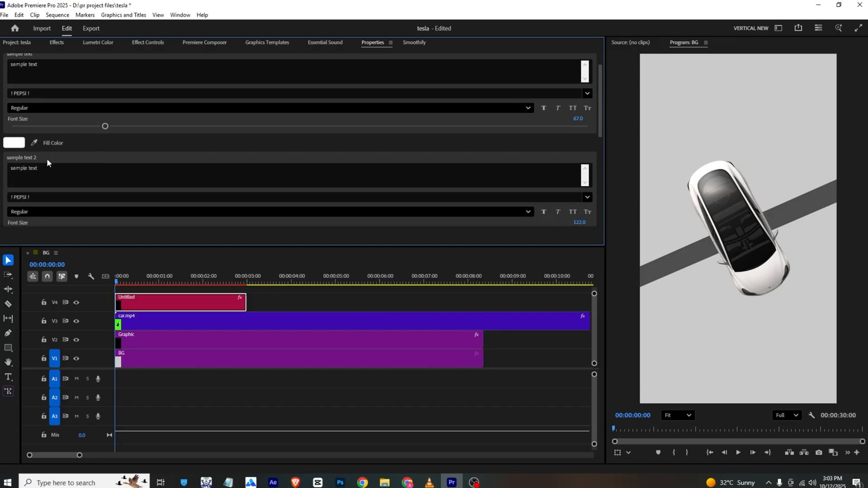
pyautogui.doubleClick(54, 165)
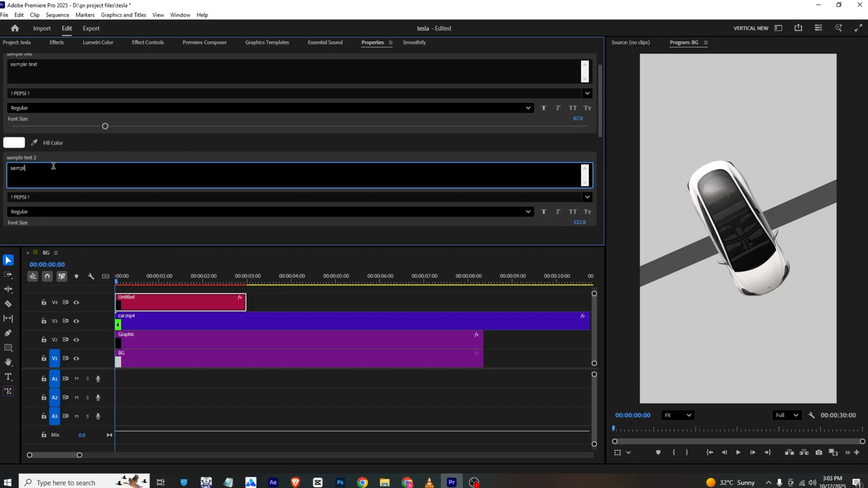
pyautogui.click(135, 154)
pyautogui.scroll(1, 134, 154)
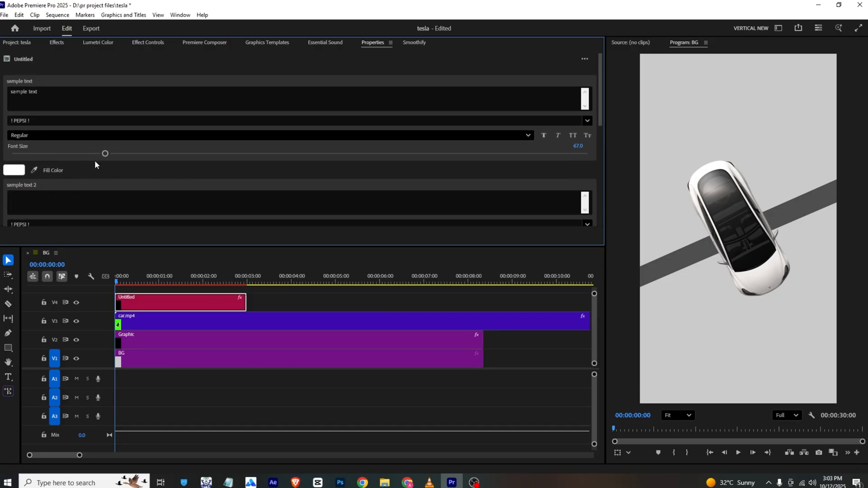
# - Set the first text line's fill color to black, 000000
pyautogui.click(14, 170)
pyautogui.moveTo(417, 180); pyautogui.dragTo(467, 158)
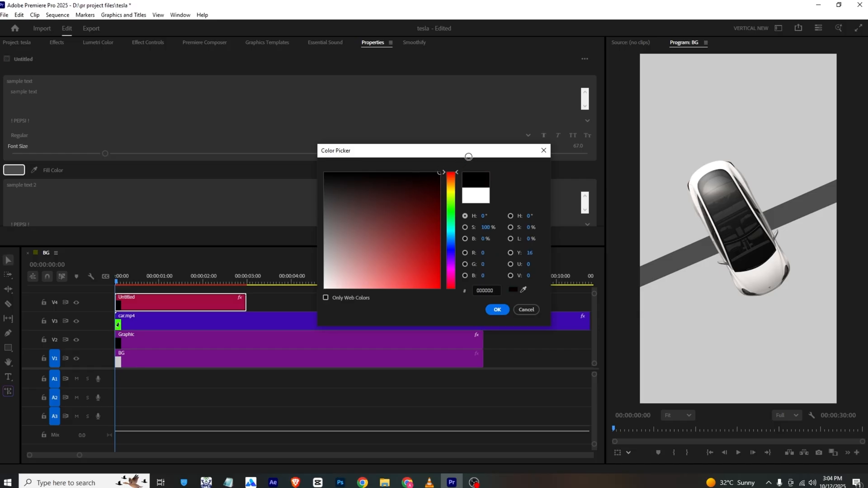
pyautogui.click(492, 313)
# - Check the title wording in the VLC reference and replace the first sample text with "Tasla wasn't the first"
pyautogui.hotkey('alt', 'Tab')
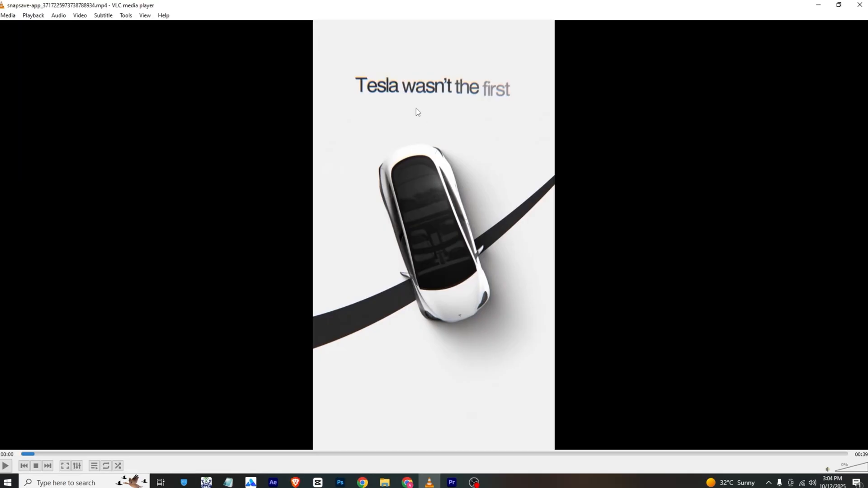
pyautogui.hotkey('alt', 'Tab')
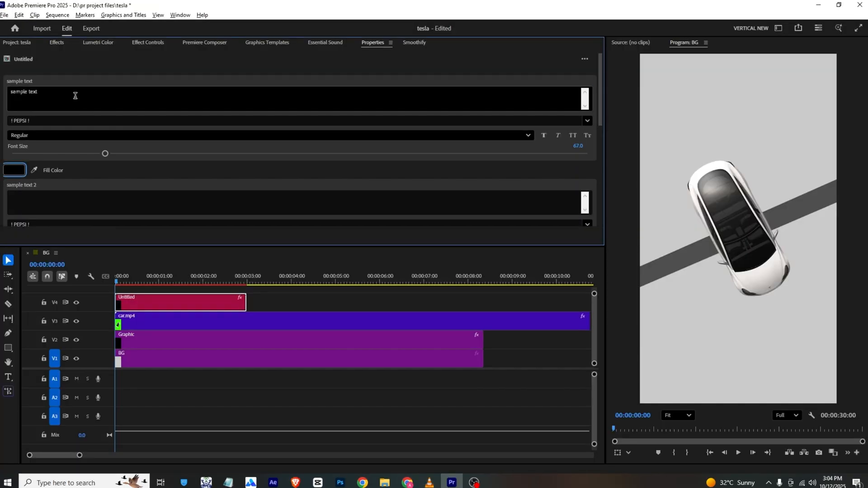
pyautogui.tripleClick(76, 95)
pyautogui.write("Tesla wasn't the first")
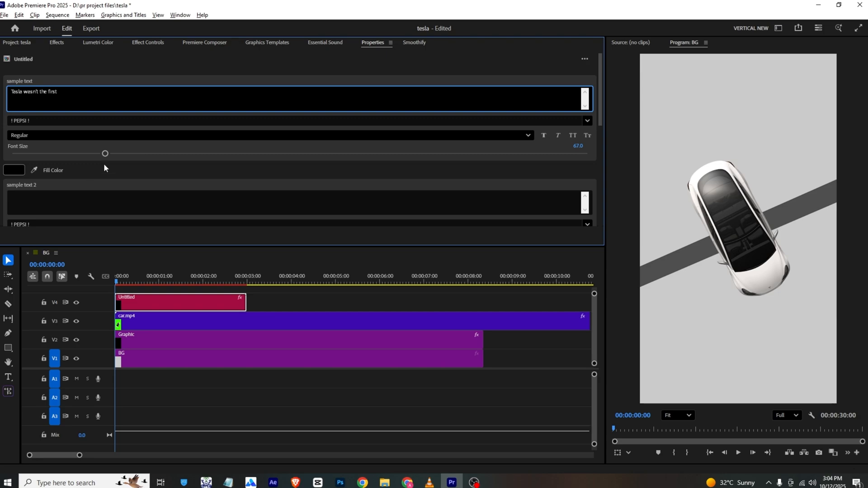
pyautogui.click(70, 79)
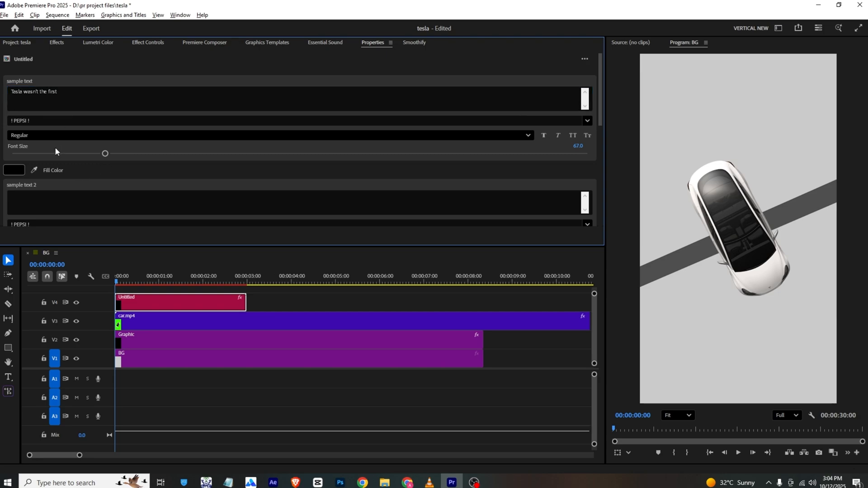
# - Move the title above the car at vertical position 424 and scale it to 172
pyautogui.moveTo(158, 283)
pyautogui.mouseDown()
pyautogui.moveTo(135, 282)
pyautogui.moveTo(151, 281)
pyautogui.mouseUp()
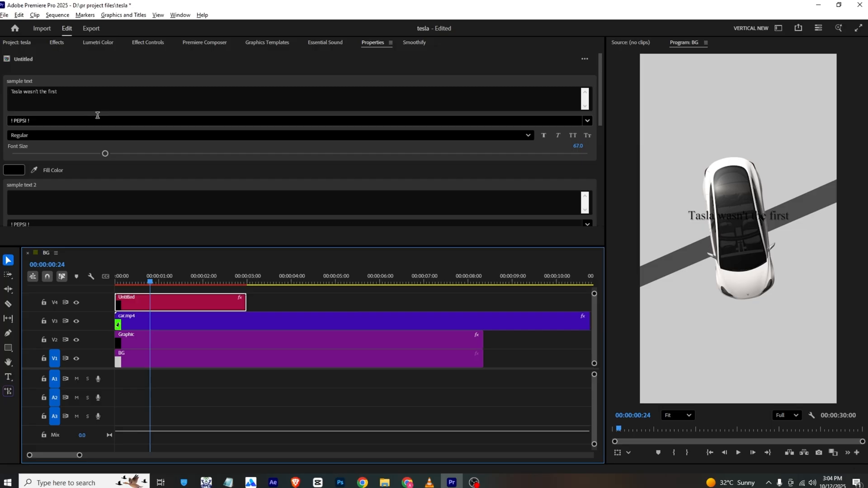
pyautogui.click(154, 44)
pyautogui.moveTo(201, 99)
pyautogui.mouseDown()
pyautogui.moveTo(173, 111)
pyautogui.moveTo(211, 109)
pyautogui.mouseUp()
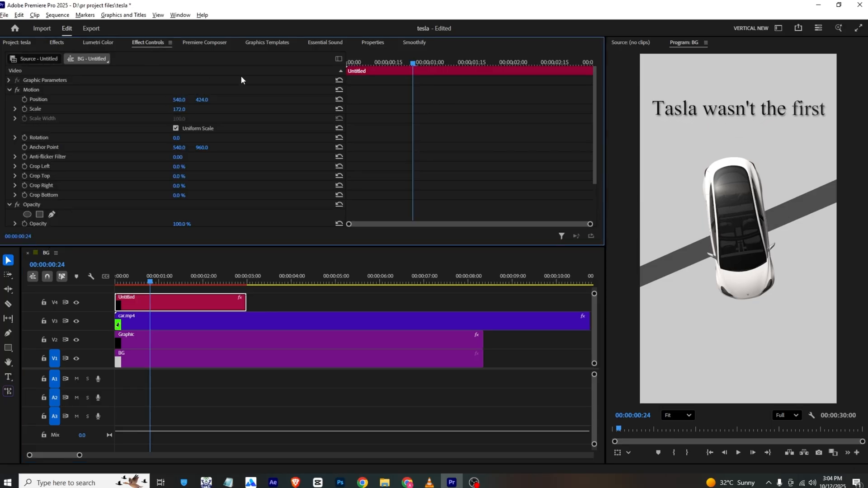
# - Change the first text line's font to Academic M54
pyautogui.click(373, 44)
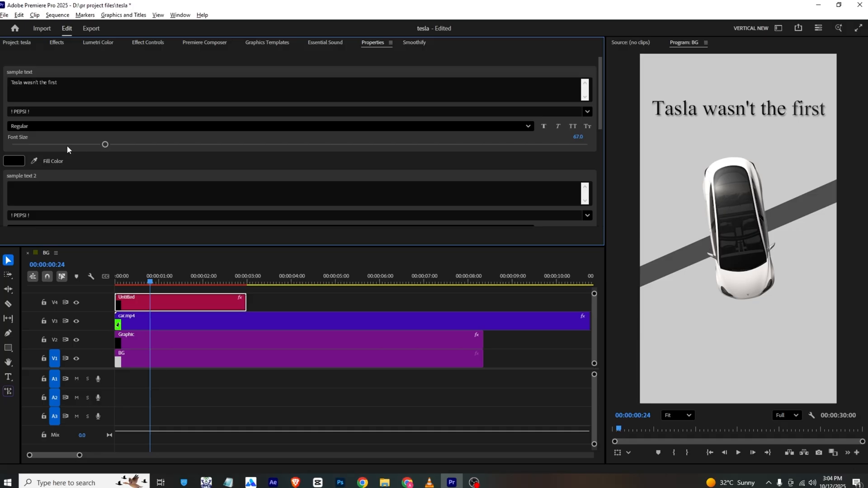
pyautogui.click(49, 111)
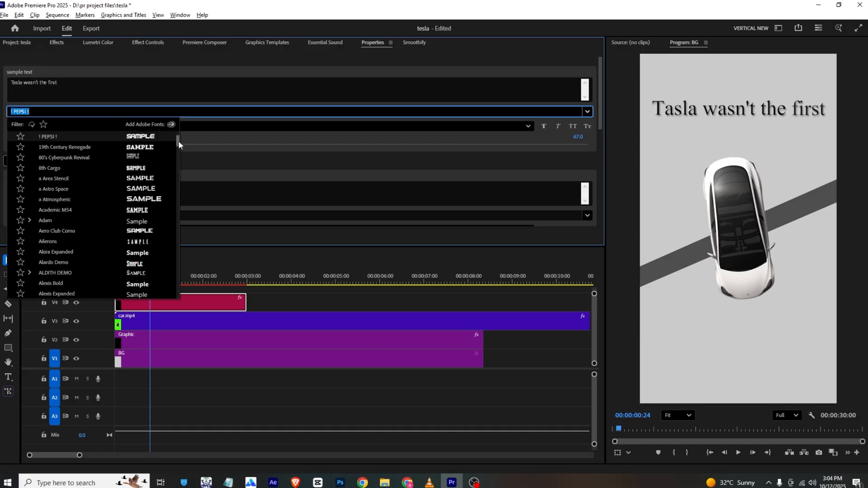
pyautogui.click(148, 209)
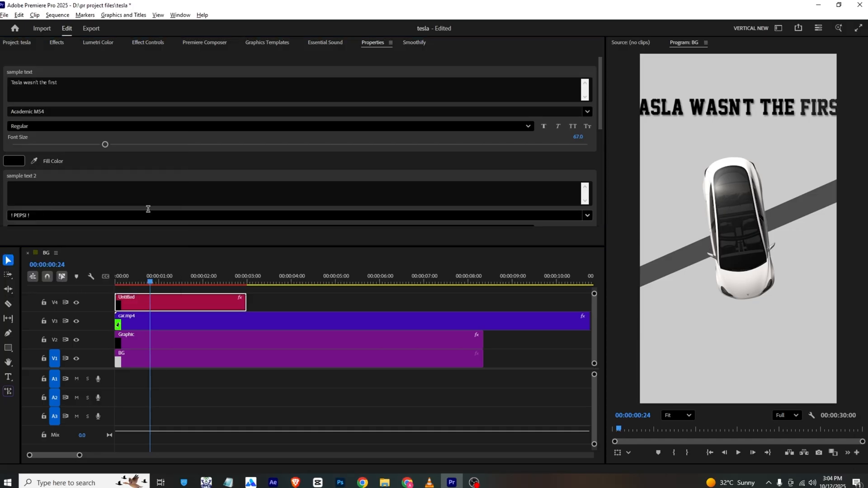
# - Change the first text line's font to Bebas
pyautogui.click(106, 113)
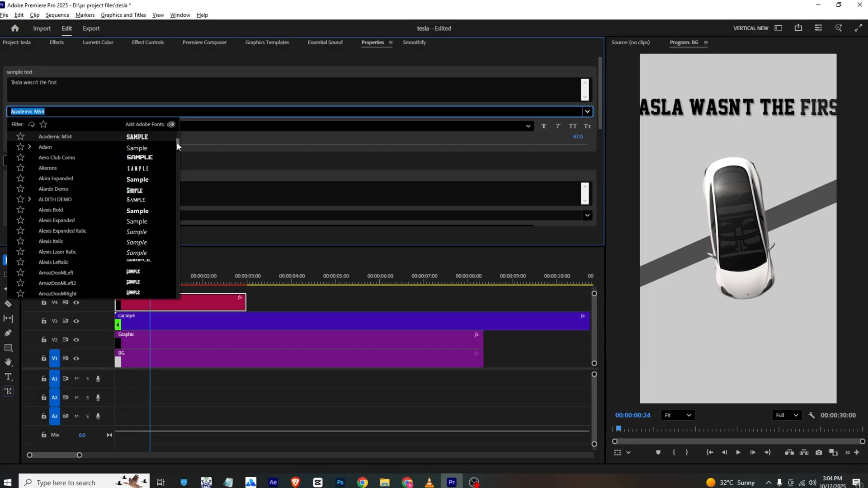
pyautogui.moveTo(177, 143); pyautogui.dragTo(178, 118)
pyautogui.click(140, 156)
# - Compare the title with the VLC reference and change the first text line's font to Georgia
pyautogui.hotkey('alt', 'Tab')
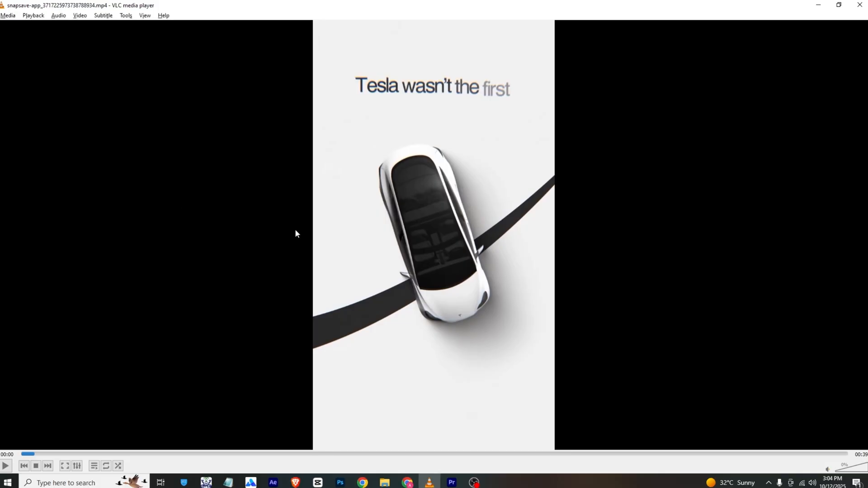
pyautogui.hotkey('alt', 'Tab')
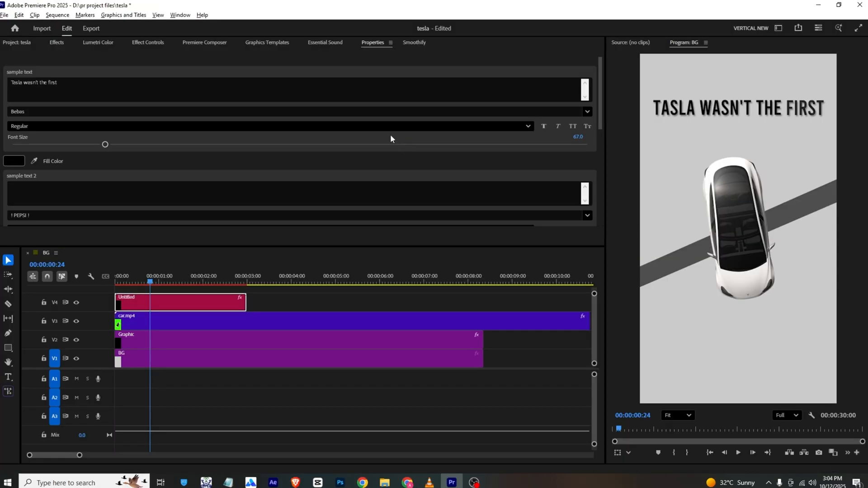
pyautogui.click(136, 111)
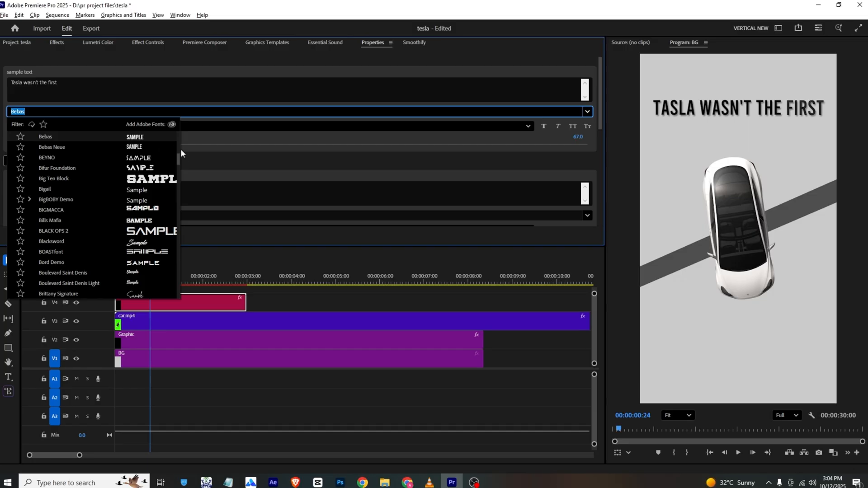
pyautogui.moveTo(177, 159); pyautogui.dragTo(179, 129)
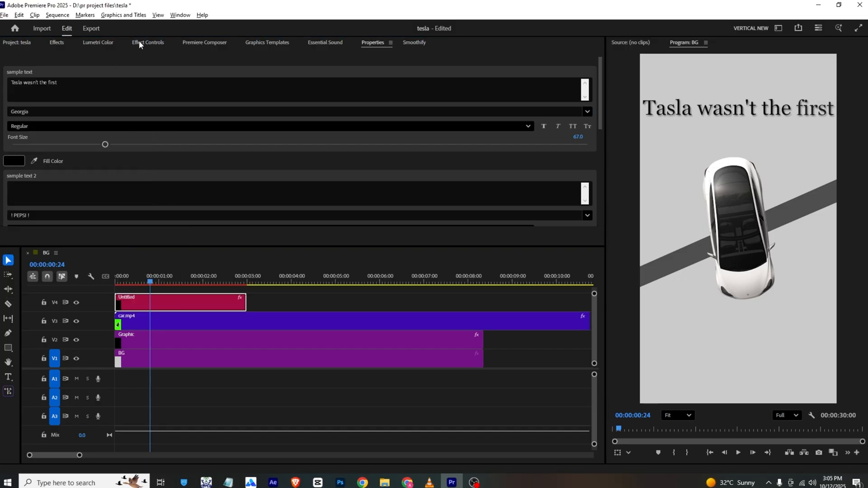
# - Scale the title clip to 162 and save the project
pyautogui.click(140, 41)
pyautogui.moveTo(173, 109); pyautogui.dragTo(169, 109)
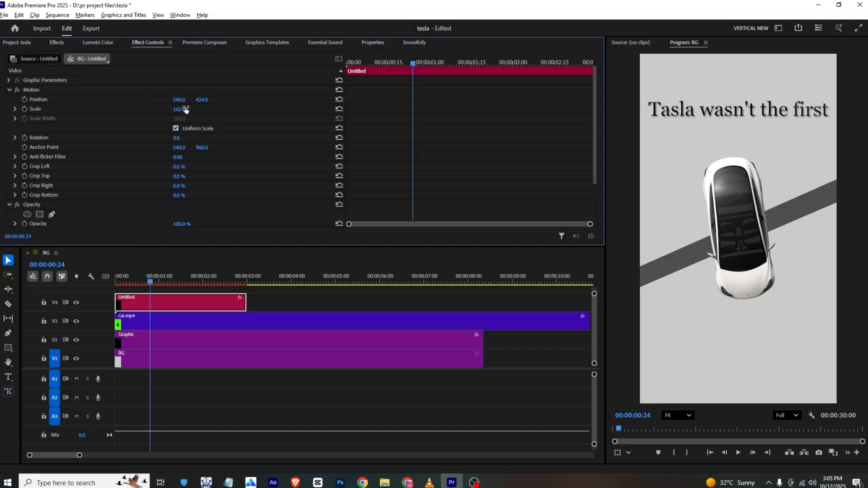
pyautogui.hotkey('ctrl', 's')
# - Preview the title animation, slow the title clip to 50% speed and save the project
pyautogui.moveTo(150, 281); pyautogui.dragTo(103, 282)
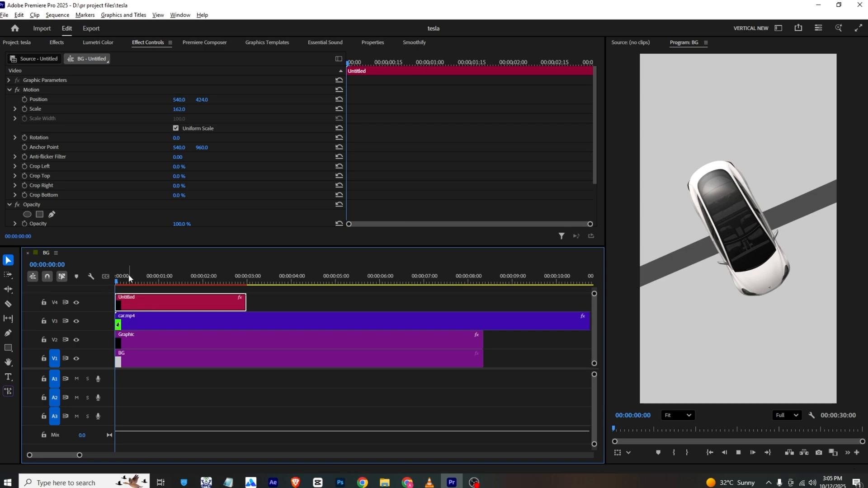
pyautogui.press('space')
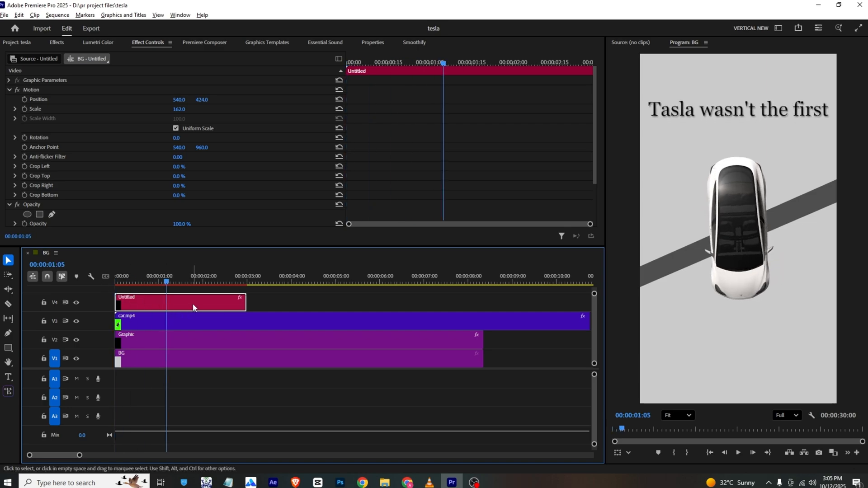
pyautogui.hotkey('ctrl', 'r')
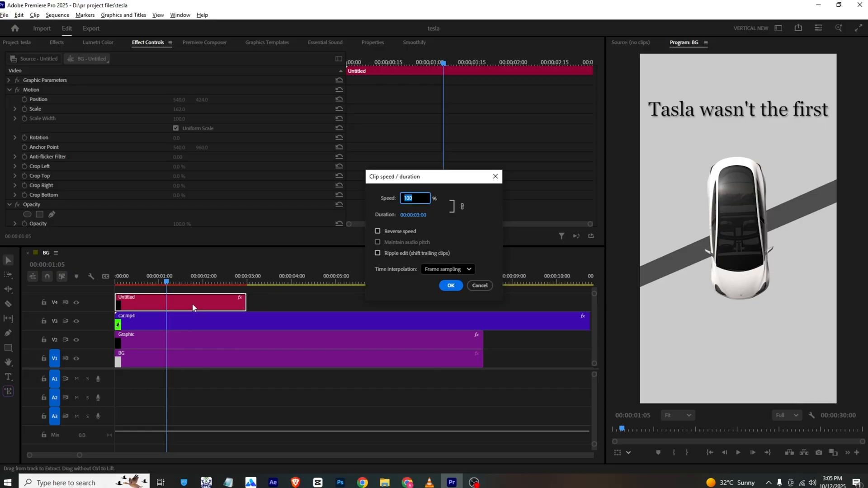
pyautogui.press('Return')
pyautogui.press('Home')
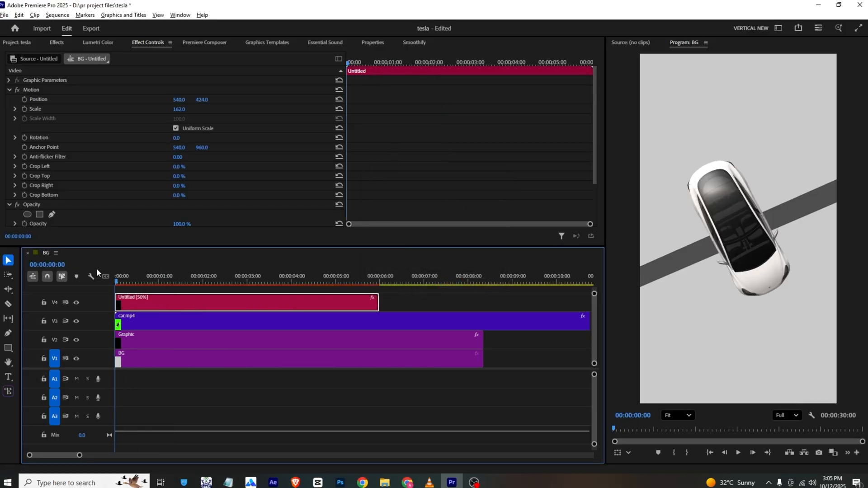
pyautogui.press('space')
pyautogui.hotkey('ctrl', 's')
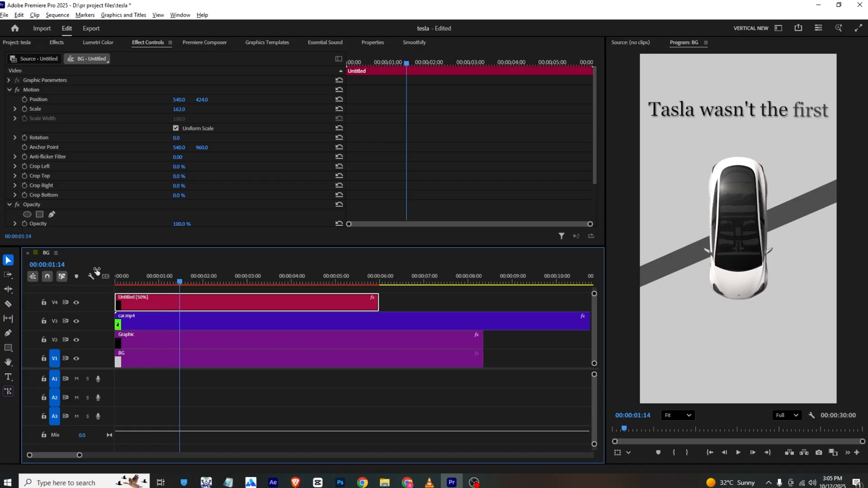
pyautogui.moveTo(178, 281); pyautogui.dragTo(112, 284)
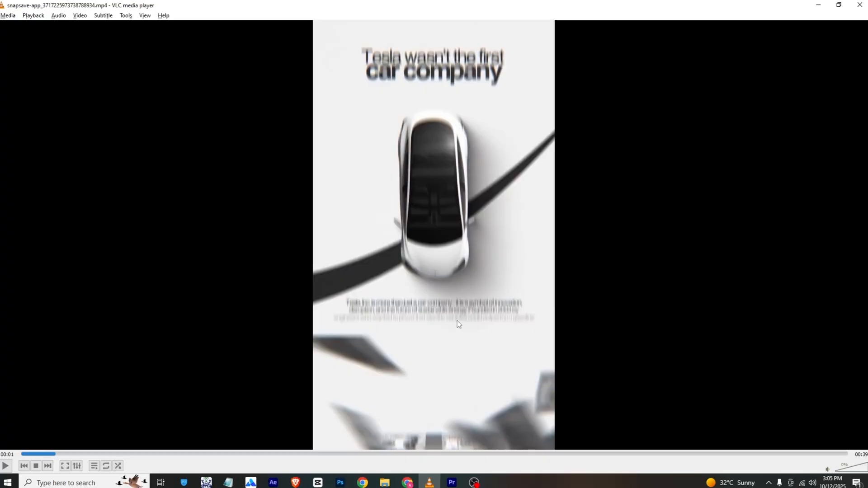
# - Check the title at 00:00:00:29 against the VLC reference and correct its text to "Tesla wasn't the first"
pyautogui.click(451, 482)
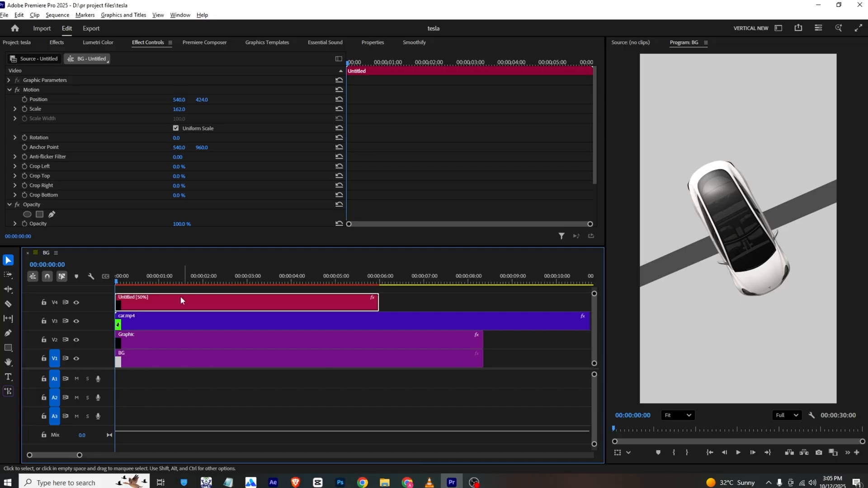
pyautogui.moveTo(116, 277); pyautogui.dragTo(158, 281)
pyautogui.hotkey('alt', 'Tab')
pyautogui.hotkey('alt', 'Tab')
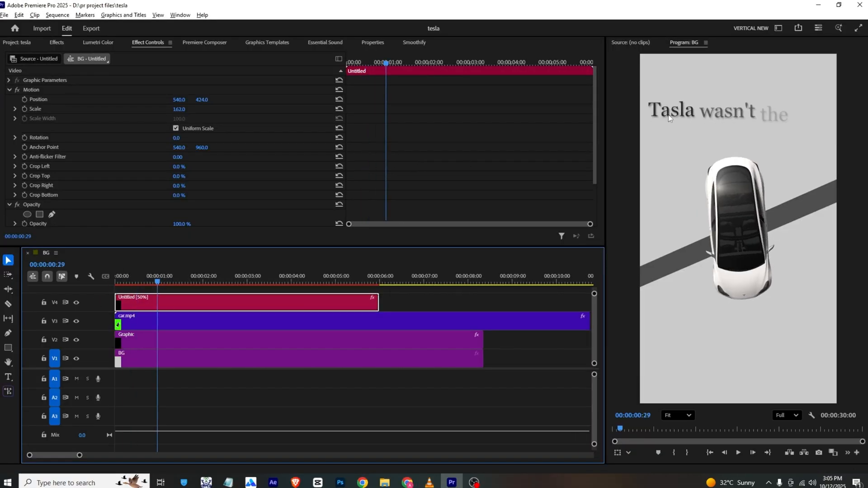
pyautogui.click(373, 42)
pyautogui.click(18, 82)
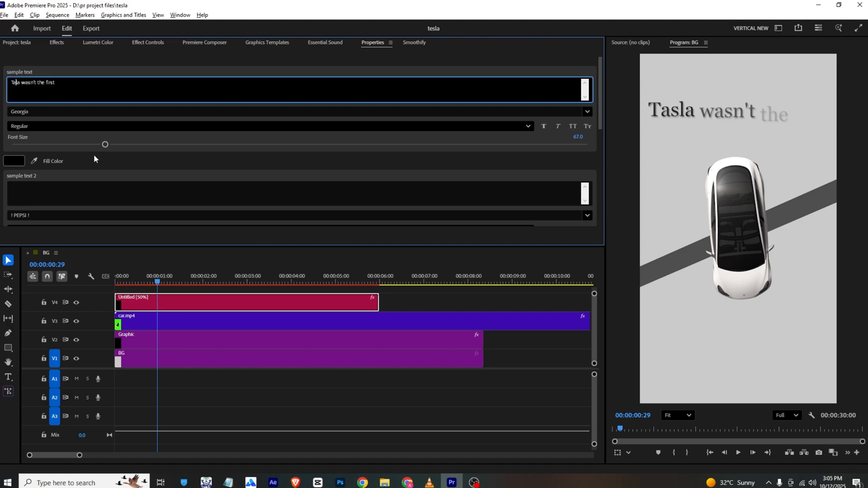
pyautogui.press('BackSpace')
pyautogui.write('e')
# - Duplicate the title clip onto the track above and replace the copy's text with "car company"
pyautogui.hotkey('alt', 'Tab')
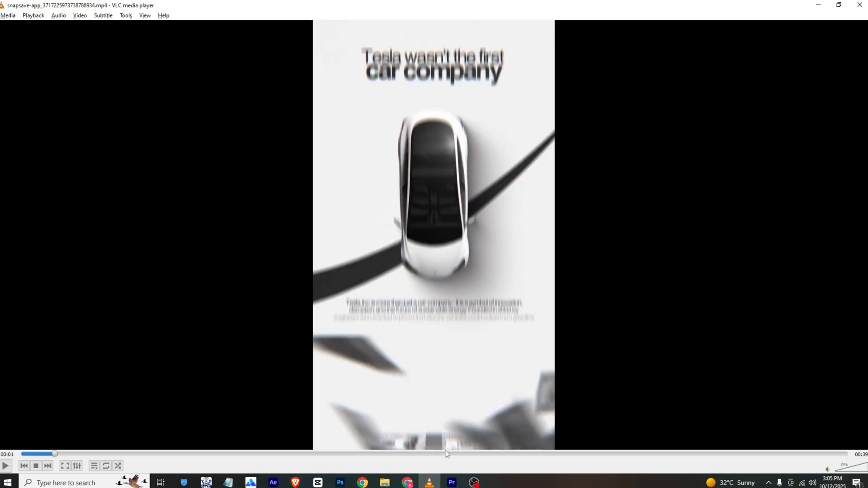
pyautogui.hotkey('alt', 'Tab')
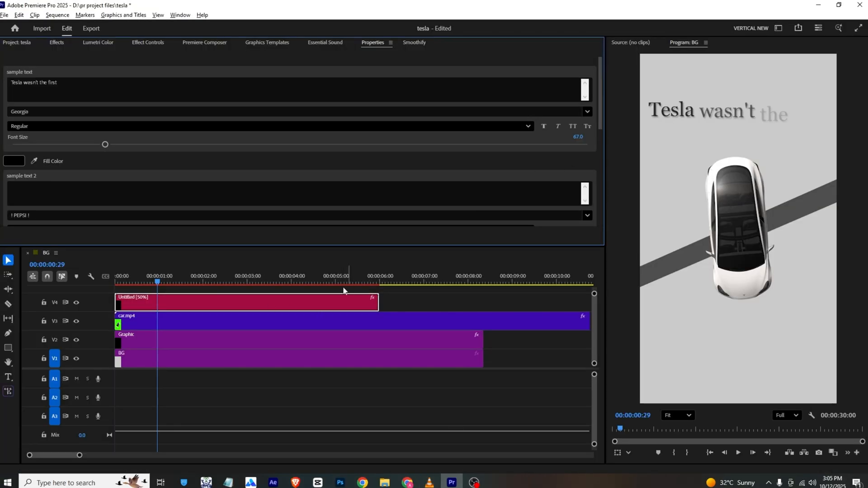
pyautogui.moveTo(195, 305); pyautogui.dragTo(196, 289)
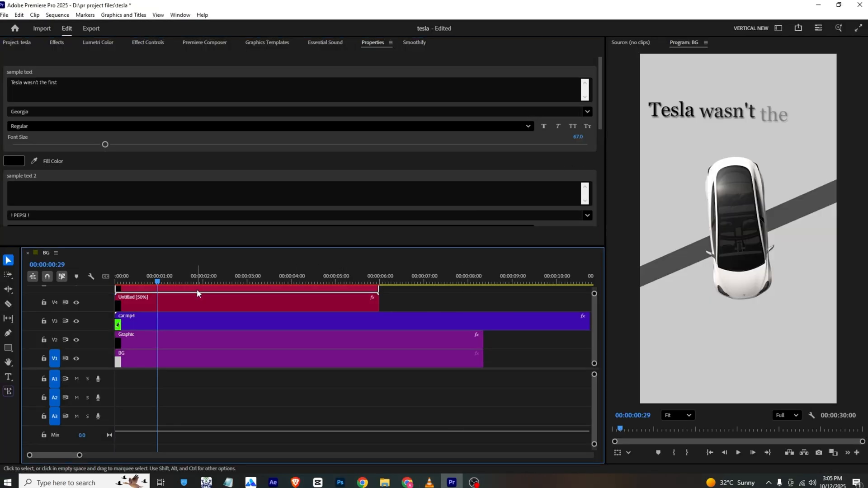
pyautogui.click(62, 92)
pyautogui.write('car company')
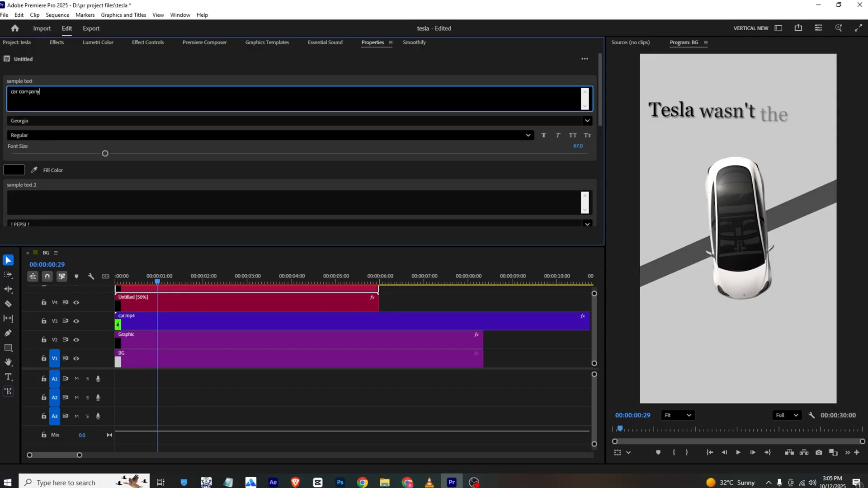
pyautogui.click(68, 75)
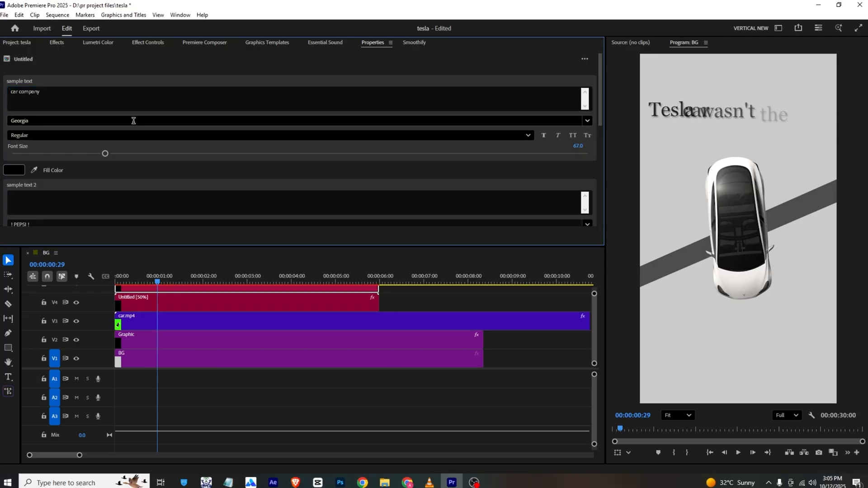
# - Move the "car company" line to vertical position 529 and change its font to Bills Mafia
pyautogui.click(136, 42)
pyautogui.moveTo(202, 99); pyautogui.dragTo(249, 100)
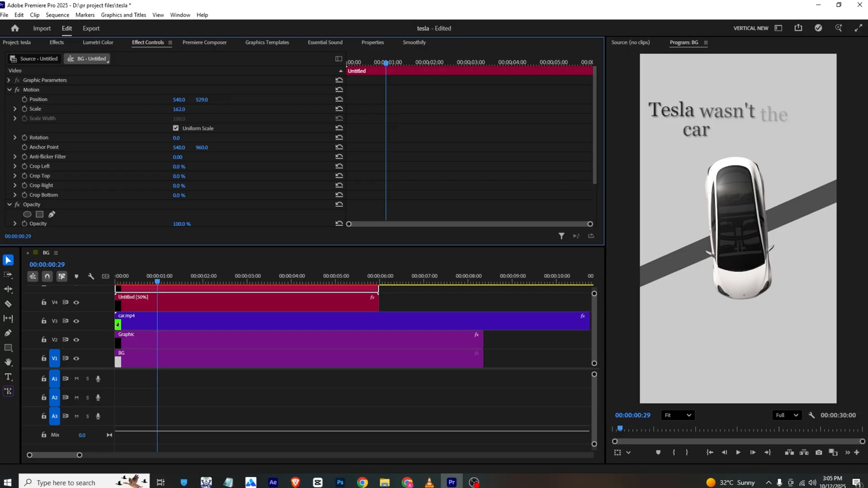
pyautogui.click(372, 42)
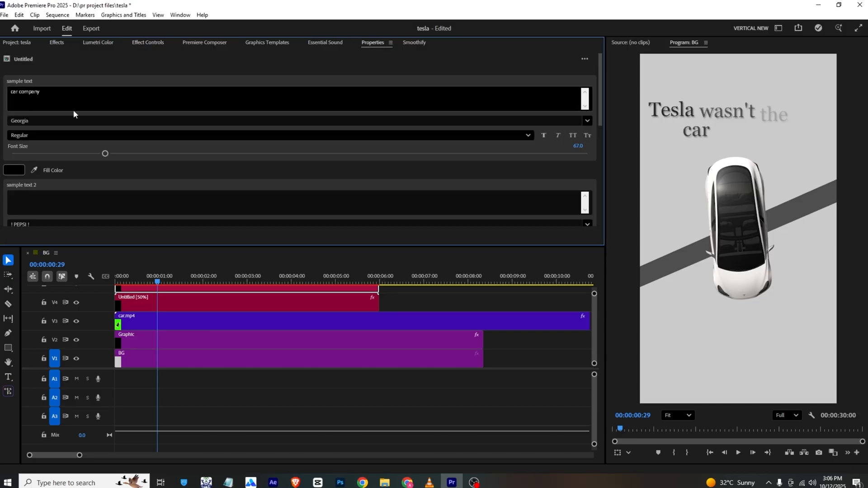
pyautogui.click(63, 119)
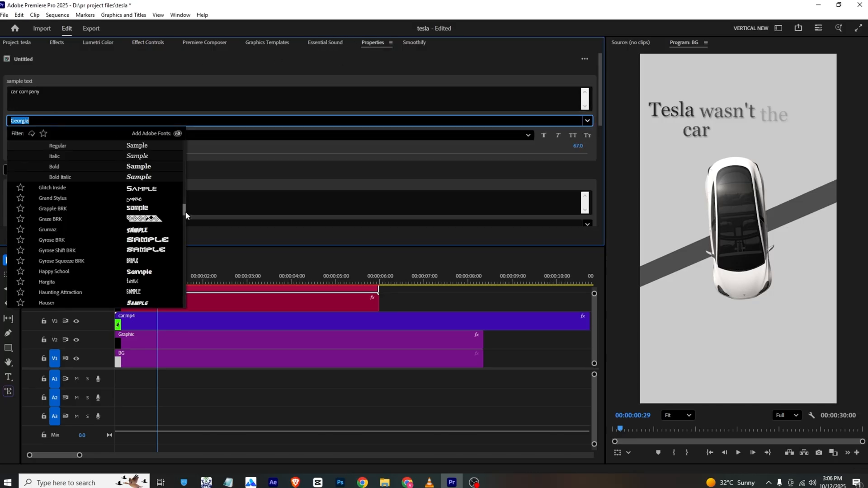
pyautogui.moveTo(185, 212); pyautogui.dragTo(185, 133)
pyautogui.click(146, 170)
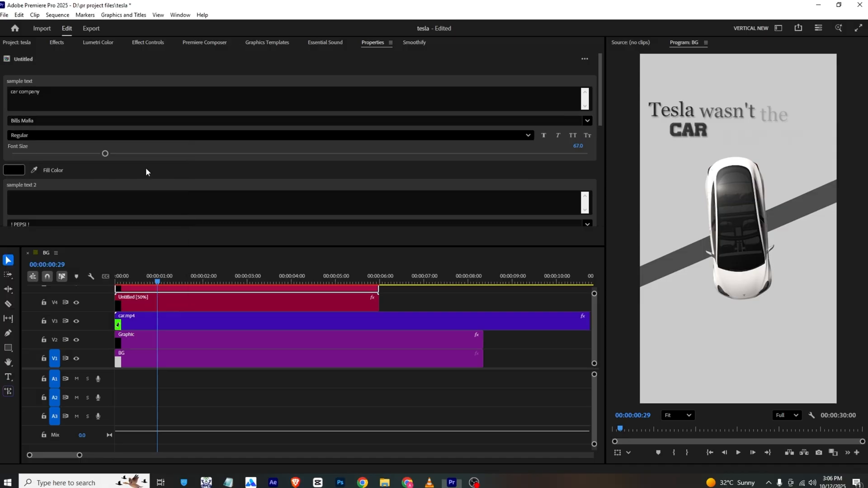
pyautogui.press('space')
pyautogui.press('space')
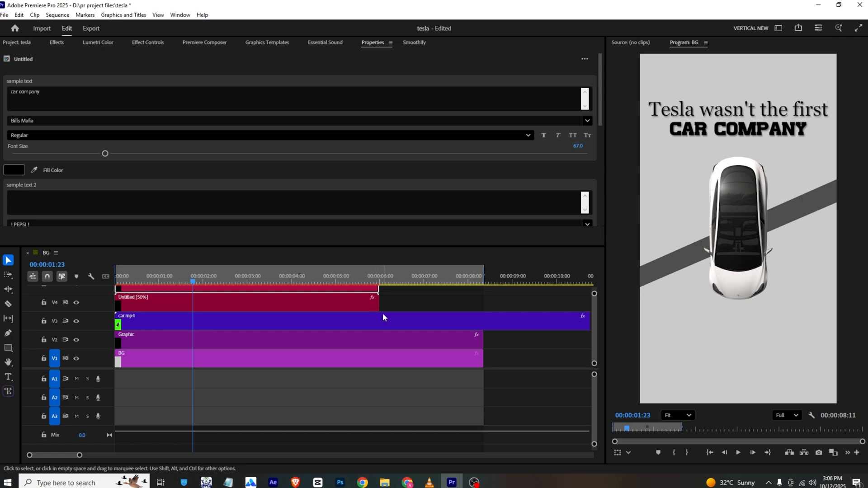
# - Split the car and band graphic clips where the title clips end and delete their remaining parts
pyautogui.press('c')
pyautogui.click(382, 318)
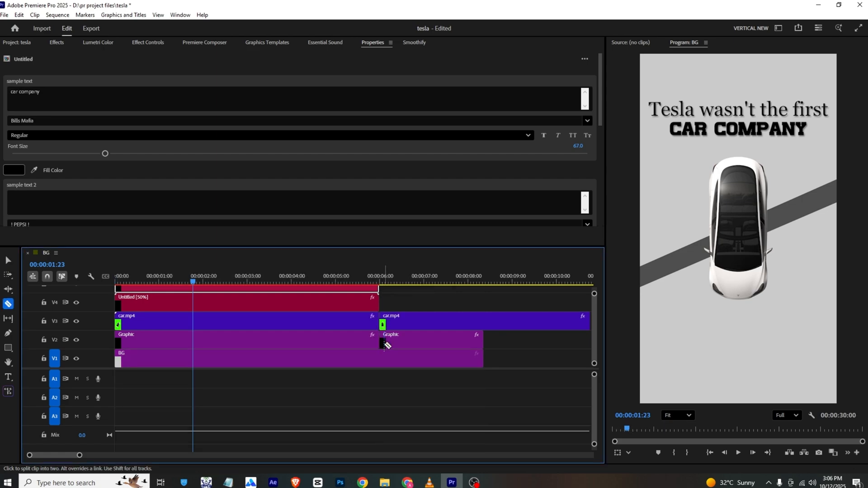
pyautogui.press('v')
pyautogui.moveTo(429, 323)
pyautogui.mouseDown()
pyautogui.moveTo(432, 351)
pyautogui.moveTo(430, 339)
pyautogui.mouseUp()
pyautogui.hotkey('ctrl', 'z')
pyautogui.hotkey('ctrl', 'z')
pyautogui.moveTo(446, 304); pyautogui.dragTo(425, 341)
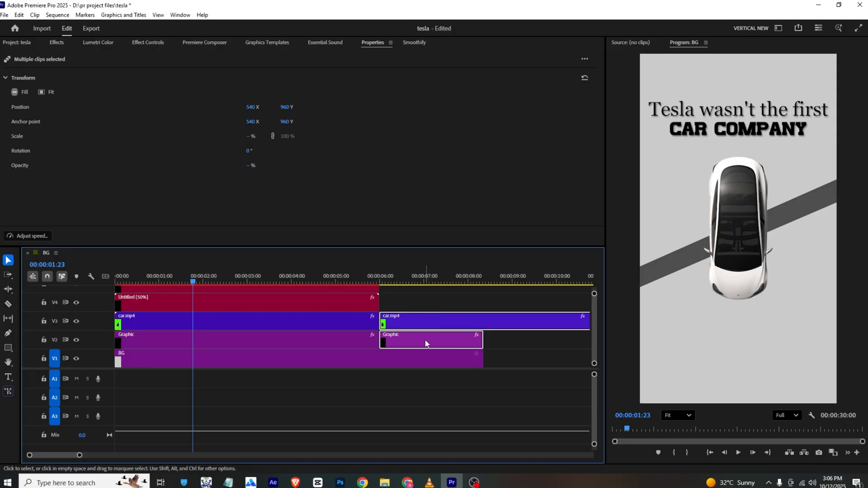
pyautogui.press('Delete')
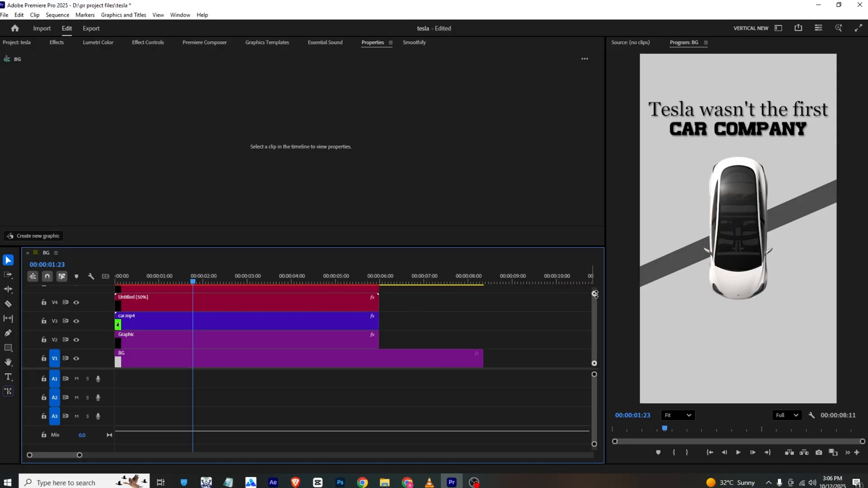
# - Nest both title clips, the car clip and the band graphic into one sequence and preview it from the start
pyautogui.moveTo(595, 294); pyautogui.dragTo(594, 287)
pyautogui.moveTo(416, 310); pyautogui.dragTo(218, 360)
pyautogui.rightClick(219, 359)
pyautogui.click(242, 261)
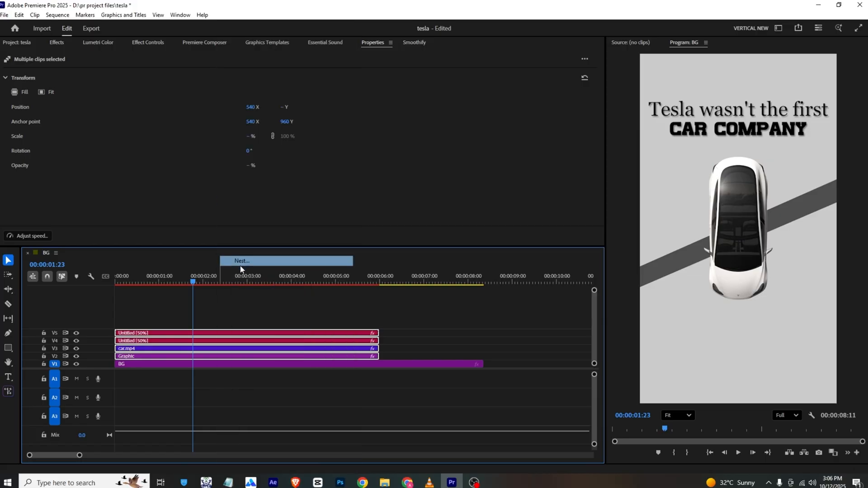
pyautogui.click(447, 253)
pyautogui.moveTo(133, 277); pyautogui.dragTo(100, 282)
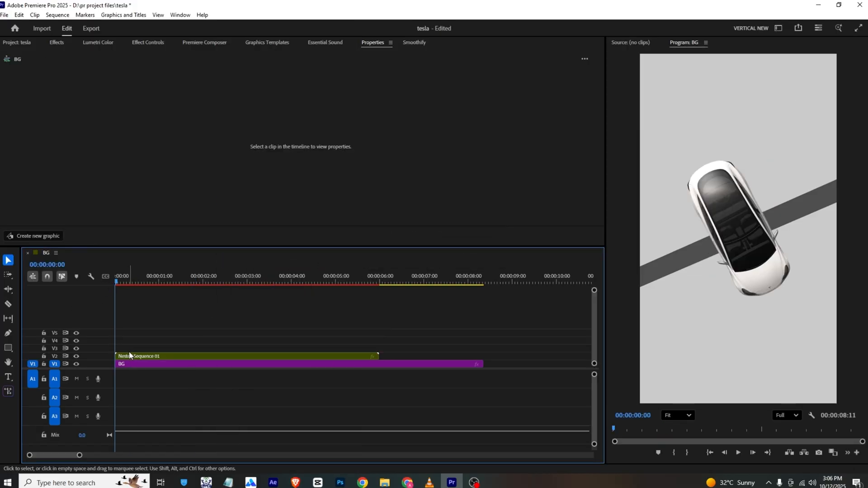
pyautogui.press('space')
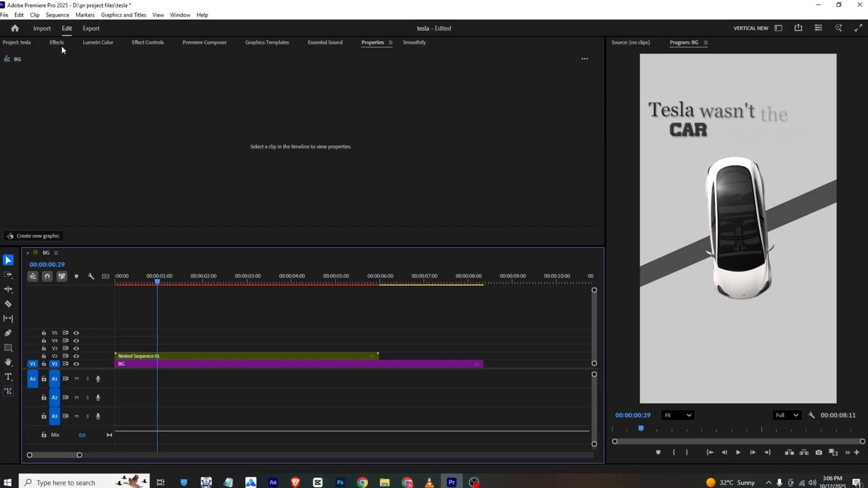
# - Search the effects for "blur" and apply Gaussian Blur to the nested sequence
pyautogui.click(62, 45)
pyautogui.click(73, 60)
pyautogui.write('bl')
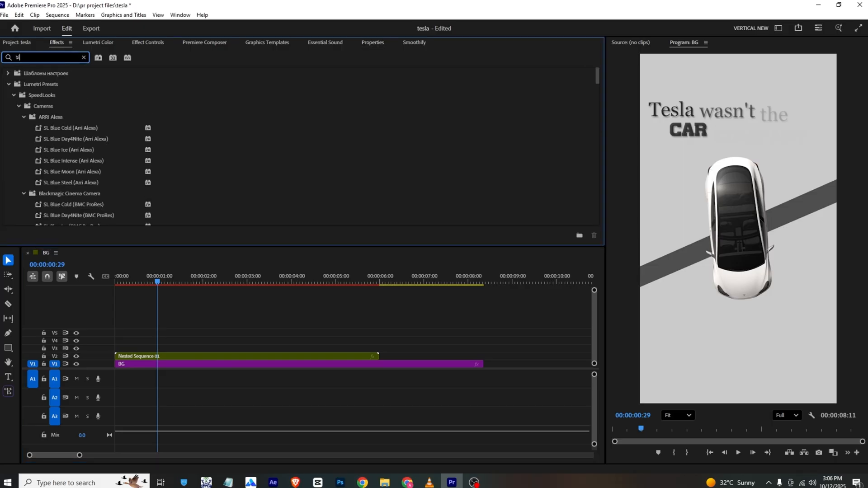
pyautogui.write('ur')
pyautogui.scroll(-2, 72, 127)
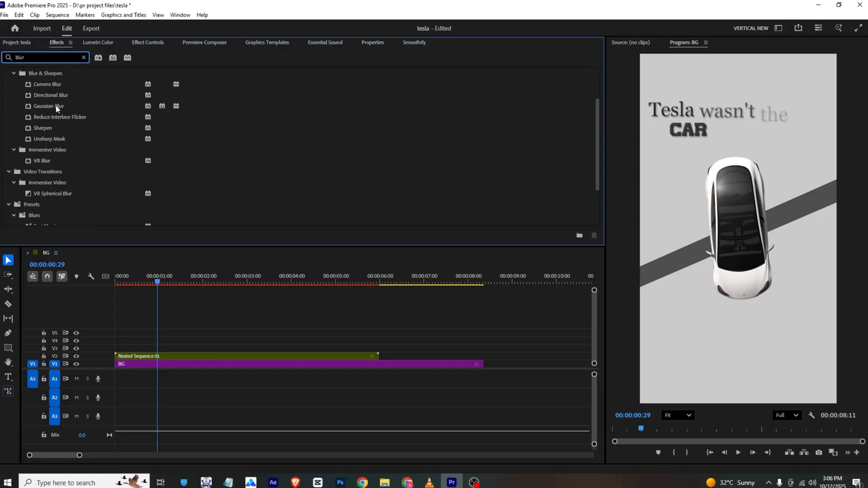
pyautogui.moveTo(74, 109); pyautogui.dragTo(136, 319)
pyautogui.moveTo(144, 357); pyautogui.dragTo(143, 358)
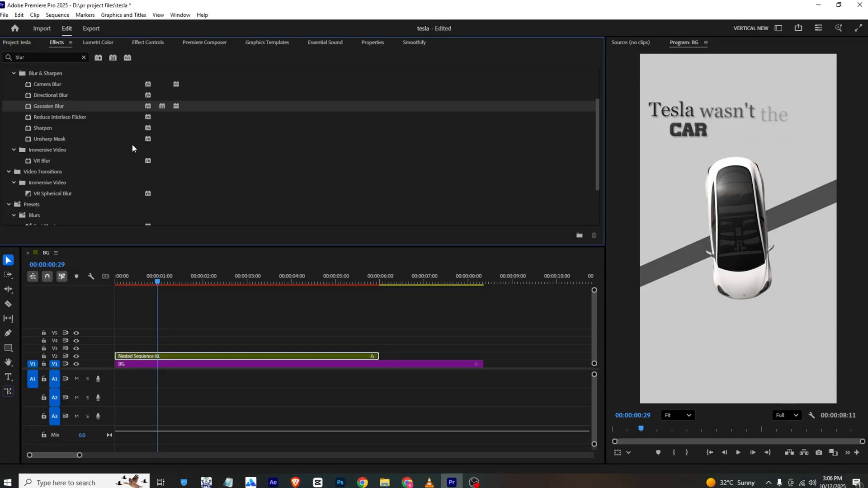
# - Add a Gaussian Blur Blurriness keyframe of 0 to the nested sequence at 00:00:00:29
pyautogui.click(157, 42)
pyautogui.scroll(-5, 260, 142)
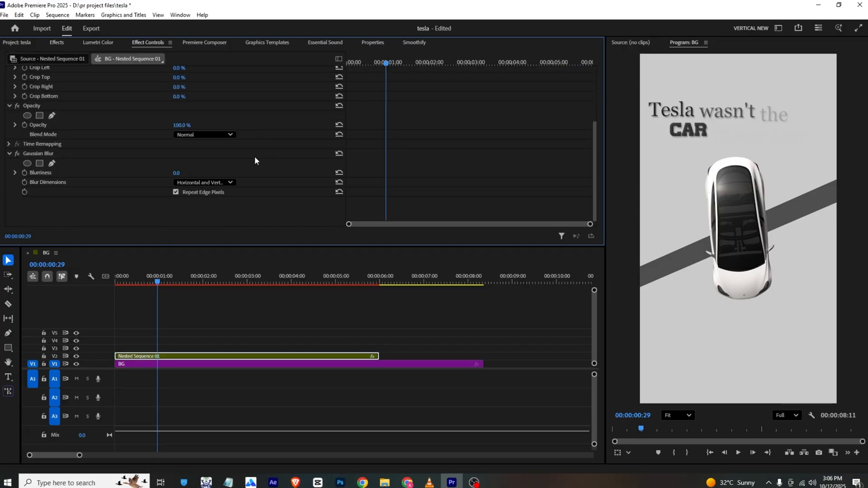
pyautogui.click(25, 172)
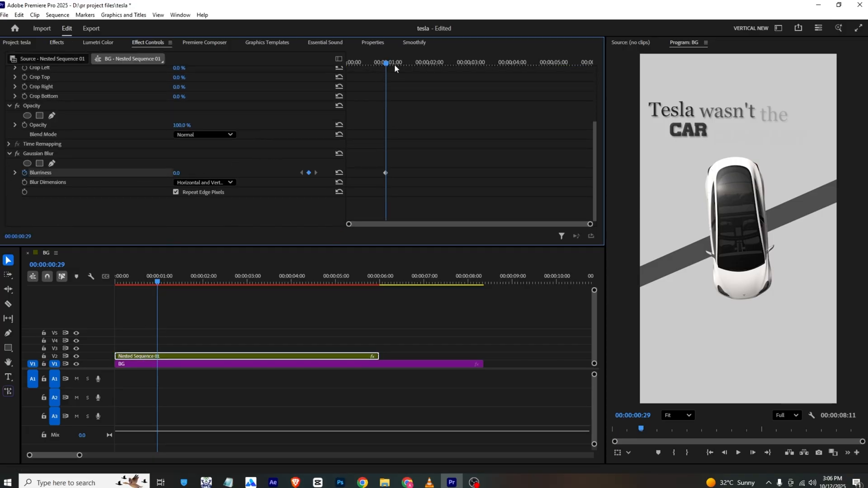
# - Move the nested sequence's 0 Blurriness keyframe back to about the half-second mark and add a keyframe of about 106 at 00:00:00:00
pyautogui.moveTo(394, 64); pyautogui.dragTo(376, 64)
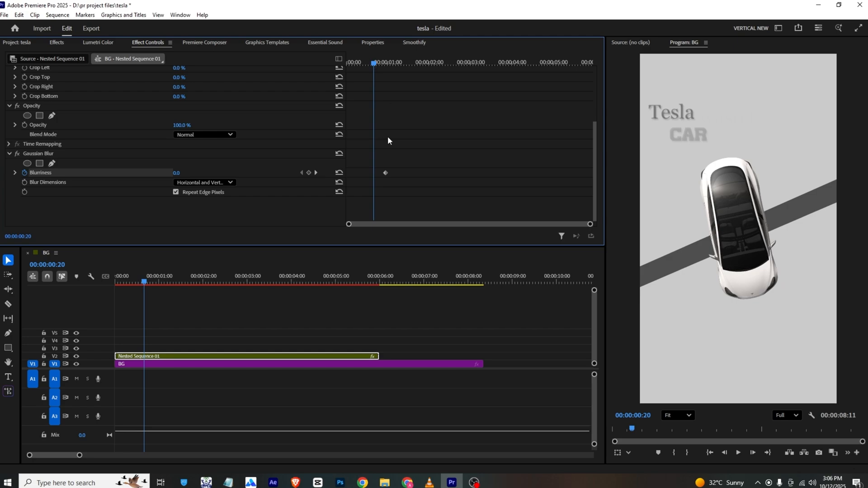
pyautogui.moveTo(386, 172); pyautogui.dragTo(367, 173)
pyautogui.moveTo(357, 62); pyautogui.dragTo(343, 61)
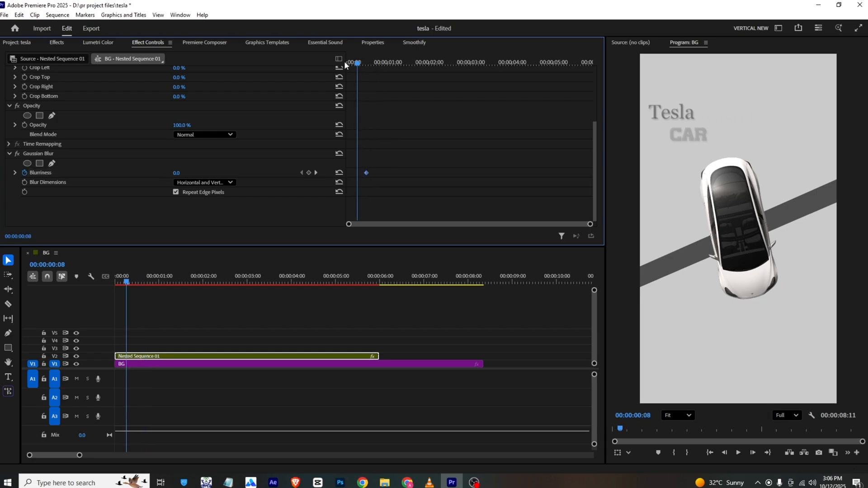
pyautogui.moveTo(178, 173)
pyautogui.mouseDown()
pyautogui.moveTo(265, 173)
pyautogui.moveTo(188, 173)
pyautogui.mouseUp()
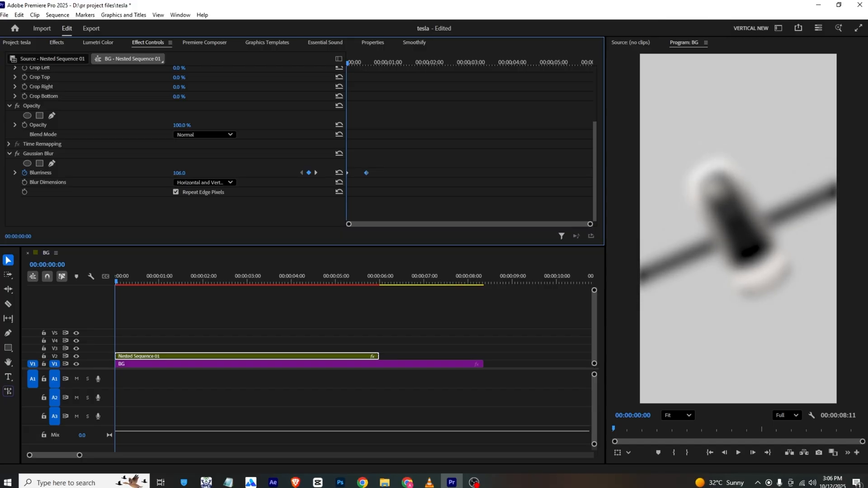
pyautogui.press('space')
pyautogui.hotkey('ctrl', 's')
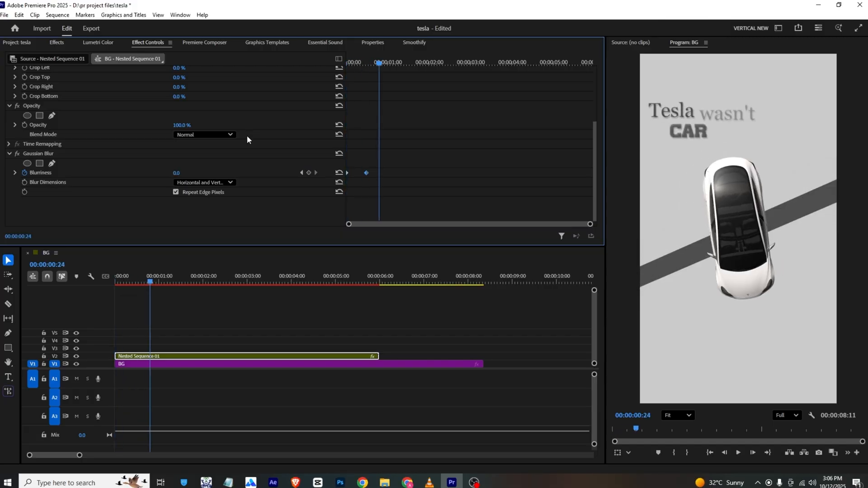
# - Ease the Blurriness keyframes, preview the animation from the start and save the project
pyautogui.rightClick(366, 172)
pyautogui.click(397, 288)
pyautogui.click(349, 62)
pyautogui.press('space')
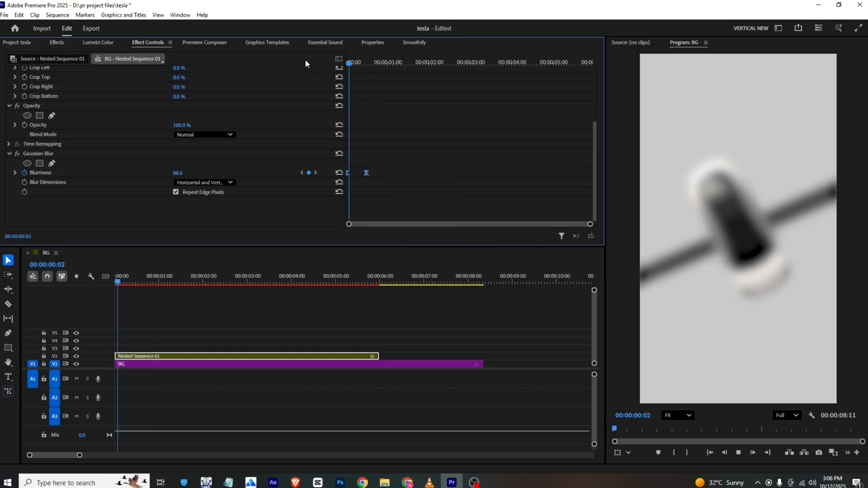
pyautogui.hotkey('ctrl', 's')
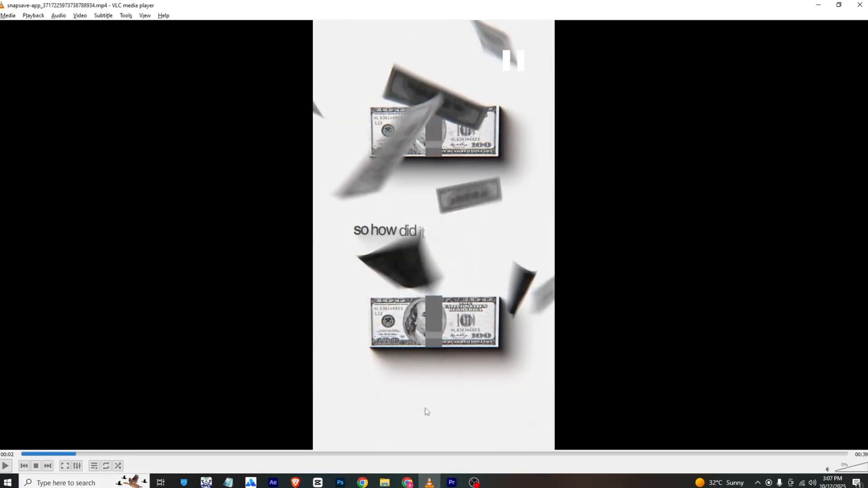
# - Switch back to Premiere Pro and split the nested sequence at 00:00:03:00
pyautogui.click(452, 482)
pyautogui.moveTo(187, 279); pyautogui.dragTo(248, 286)
pyautogui.press('c')
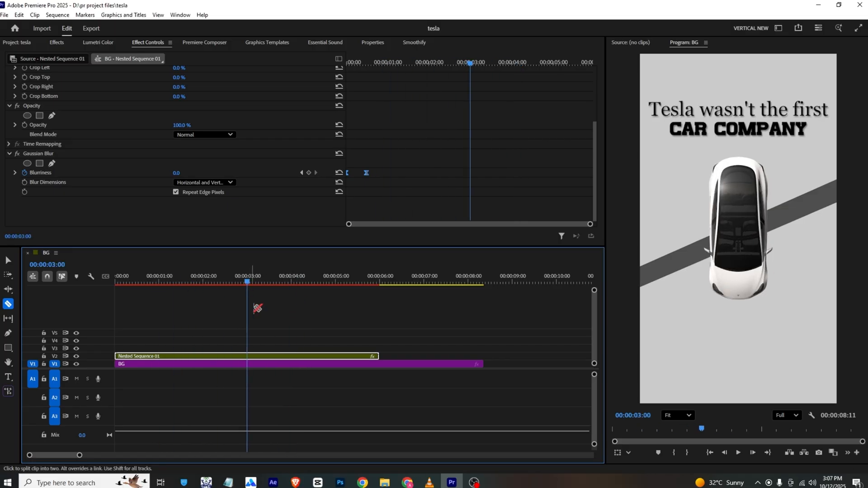
pyautogui.click(247, 356)
pyautogui.press('v')
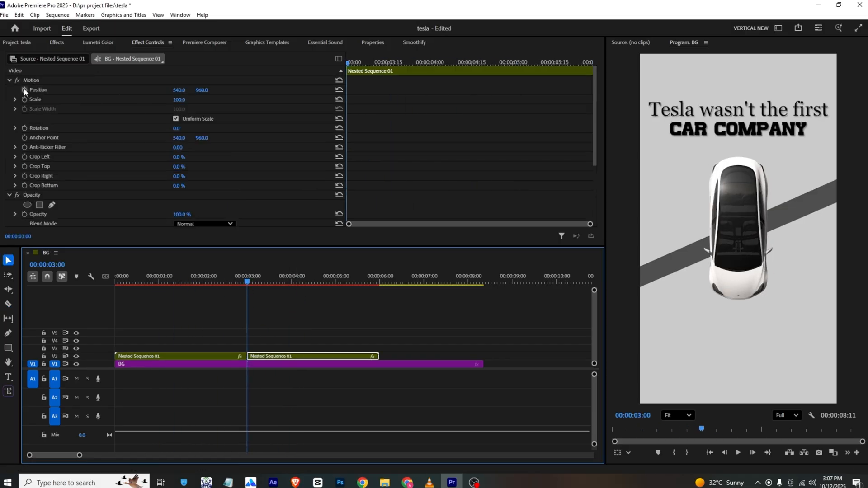
# - Remove Gaussian Blur from the second nested part and animate its Position from 540, 960 at 00:00:03:00 to 540, -435 at 00:00:03:19
pyautogui.scroll(-3, 106, 177)
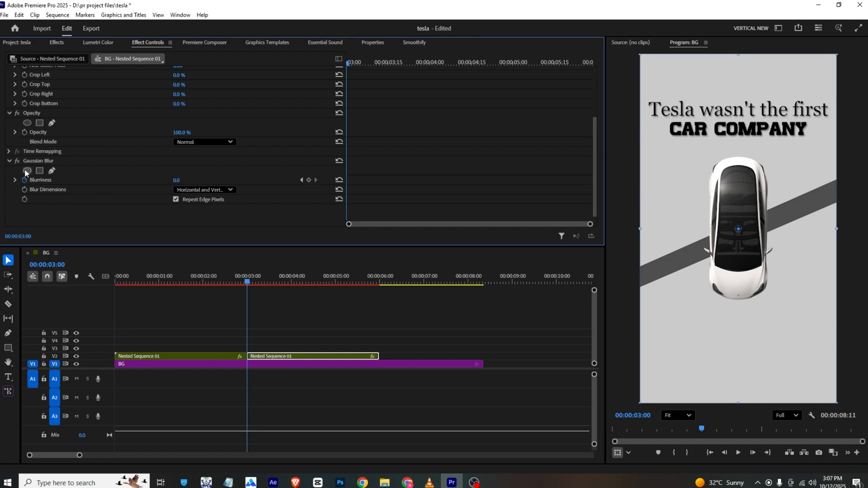
pyautogui.click(32, 163)
pyautogui.press('Delete')
pyautogui.scroll(3, 45, 172)
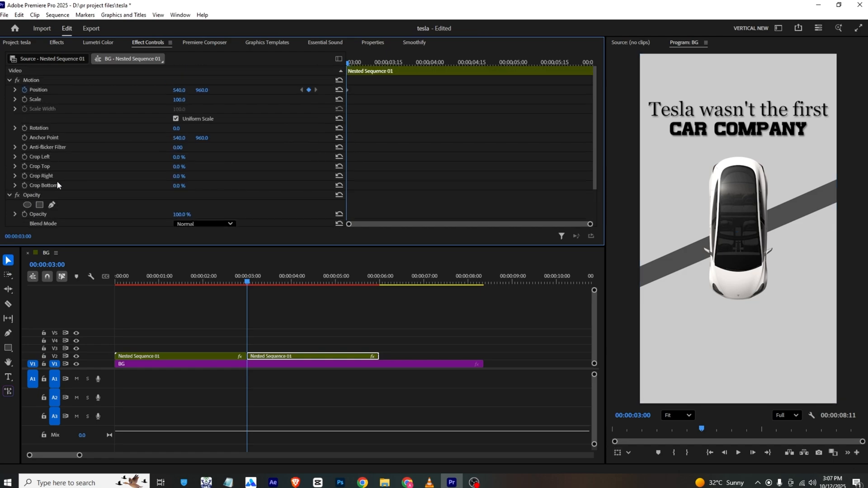
pyautogui.moveTo(352, 61); pyautogui.dragTo(389, 63)
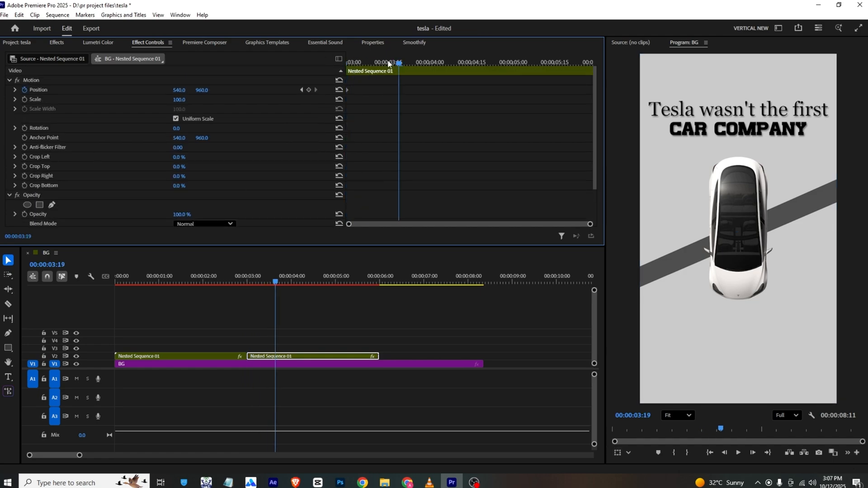
pyautogui.moveTo(195, 96); pyautogui.dragTo(219, 76)
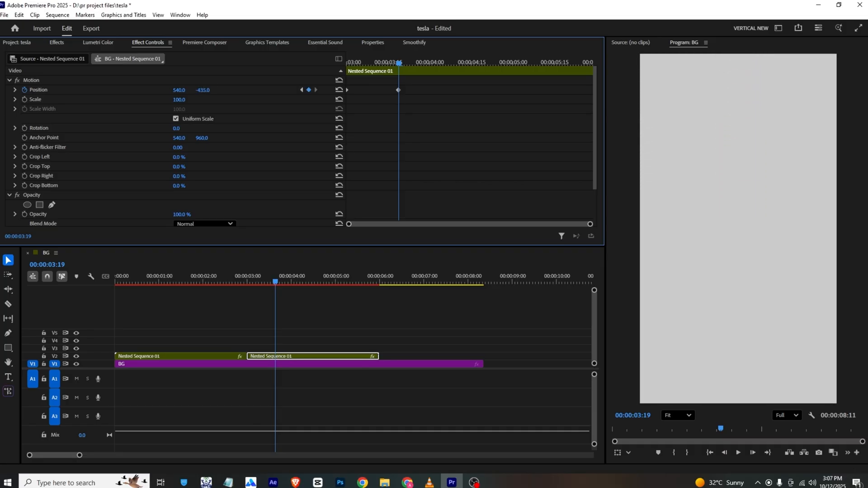
# - Place money.mp4 on track V3 above the second nested part, starting at 00:00:03:00
pyautogui.click(17, 43)
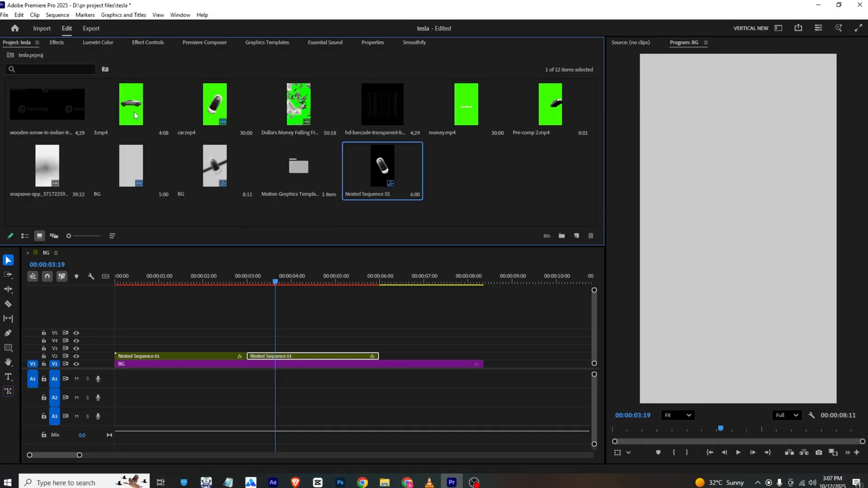
pyautogui.click(198, 210)
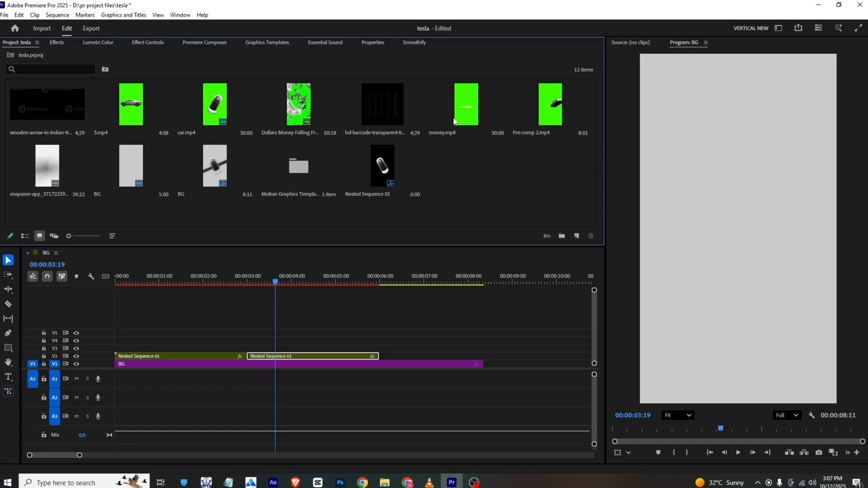
pyautogui.moveTo(454, 121); pyautogui.dragTo(267, 357)
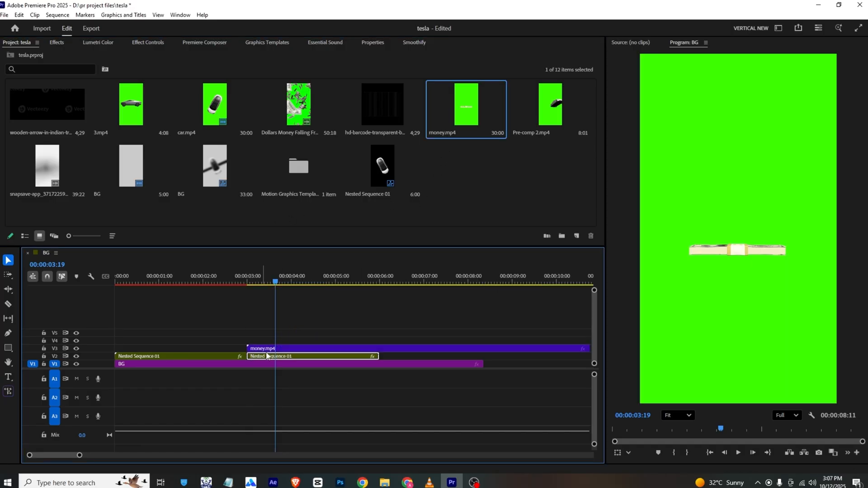
# - Search the effects for "ultr" and apply Ultra Key to the money.mp4 clip
pyautogui.click(279, 350)
pyautogui.click(66, 42)
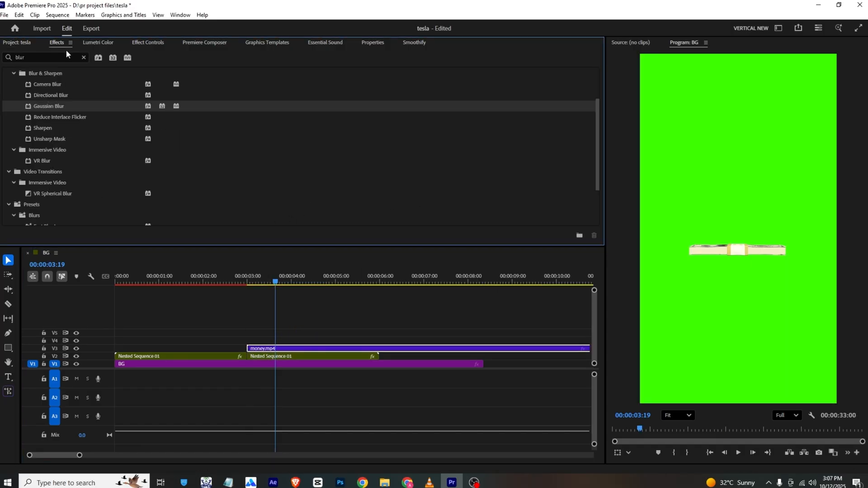
pyautogui.click(66, 52)
pyautogui.write('ultr')
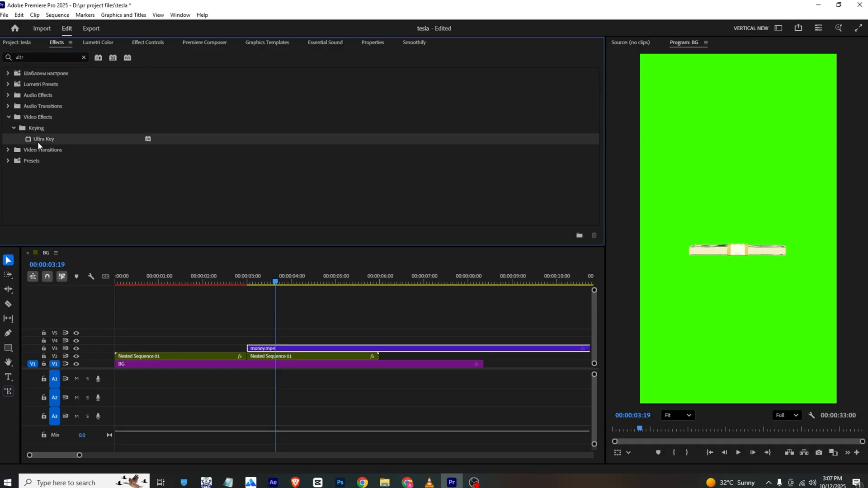
pyautogui.moveTo(37, 139); pyautogui.dragTo(293, 351)
# - Key out the money clip's green background by sampling it as the Ultra Key color, and check the reference video
pyautogui.click(145, 44)
pyautogui.scroll(-3, 191, 188)
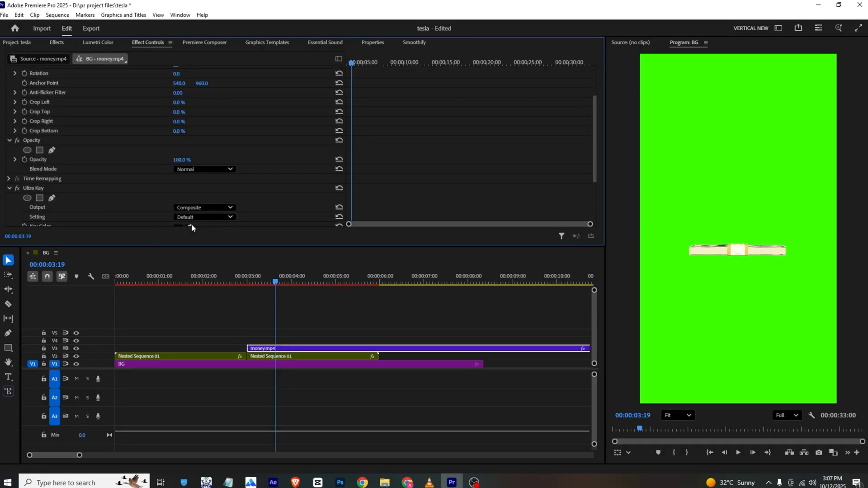
pyautogui.scroll(-3, 191, 226)
pyautogui.click(190, 172)
pyautogui.click(709, 159)
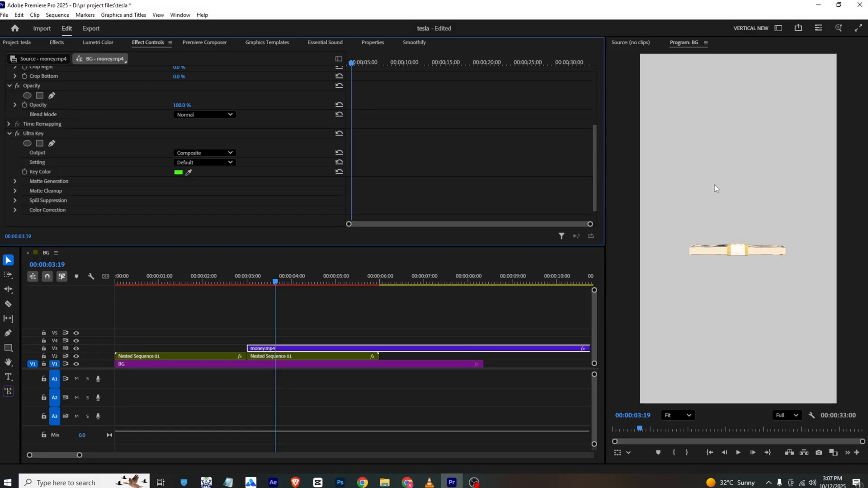
pyautogui.hotkey('alt', 'Tab')
pyautogui.hotkey('alt', 'Tab')
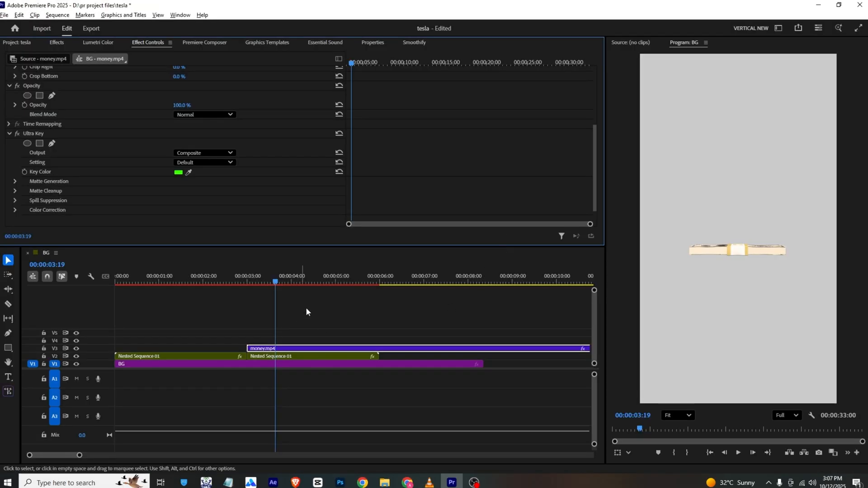
# - Split the money clip at 00:00:05:05, delete the first part and move the remainder to start at 00:00:03:00
pyautogui.moveTo(305, 277); pyautogui.dragTo(343, 293)
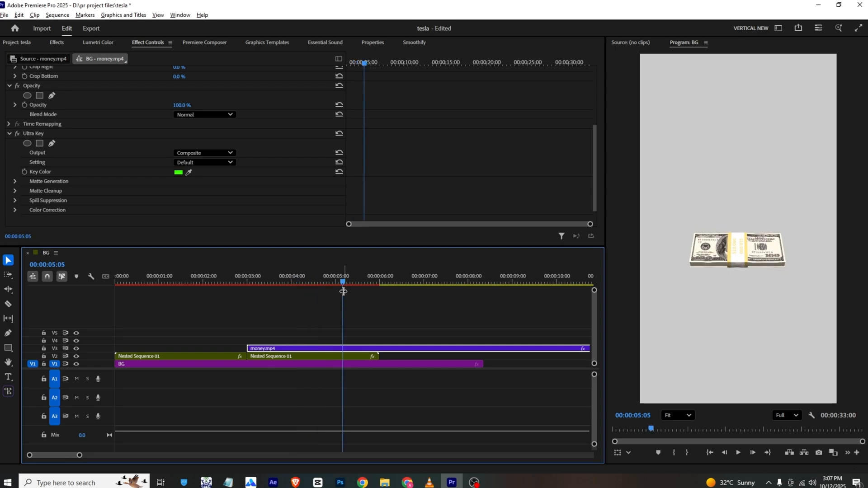
pyautogui.hotkey('ctrl', 'k')
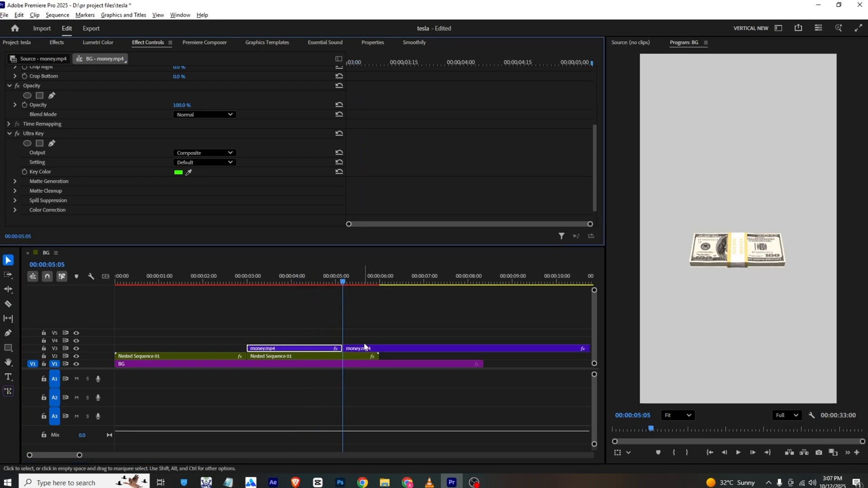
pyautogui.click(319, 351)
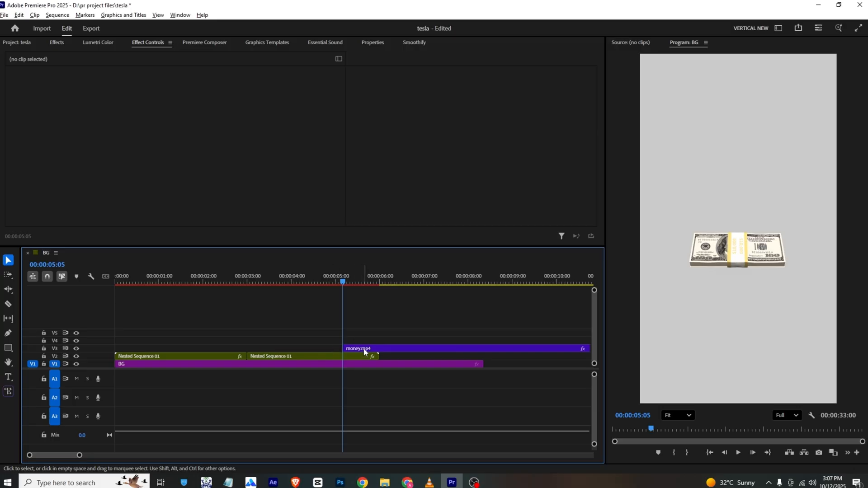
pyautogui.moveTo(364, 349); pyautogui.dragTo(275, 352)
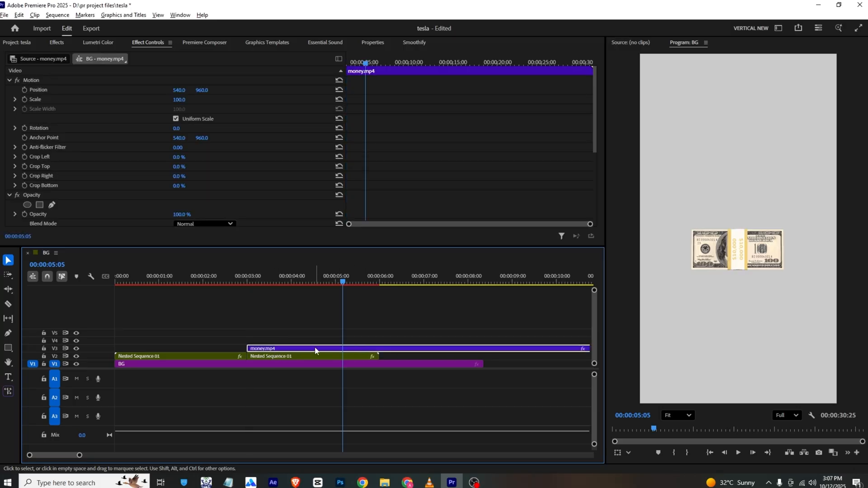
# - Scale the money clip to 135, duplicate it onto track V4, set the copy's Position to 540, 463 and preview both
pyautogui.click(24, 90)
pyautogui.hotkey('ctrl', 'z')
pyautogui.moveTo(362, 63); pyautogui.dragTo(343, 62)
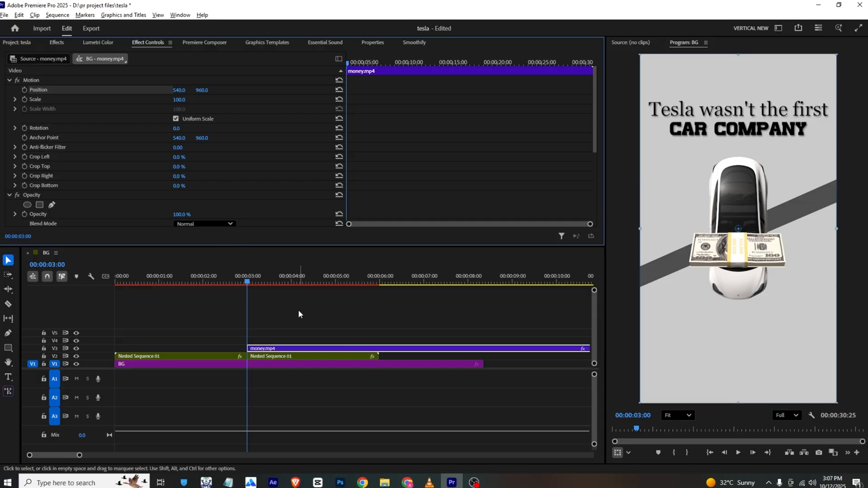
pyautogui.moveTo(260, 283)
pyautogui.mouseDown()
pyautogui.moveTo(281, 277)
pyautogui.moveTo(263, 281)
pyautogui.mouseUp()
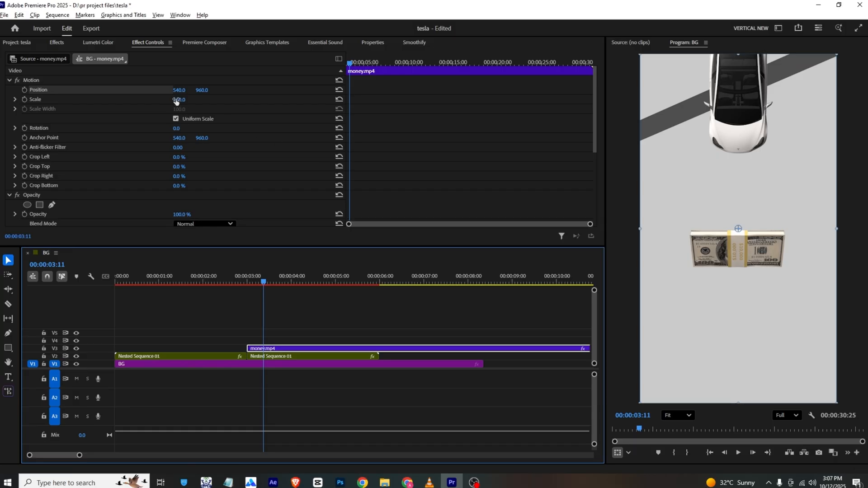
pyautogui.moveTo(177, 100); pyautogui.dragTo(260, 341)
pyautogui.moveTo(201, 90); pyautogui.dragTo(163, 89)
pyautogui.press('space')
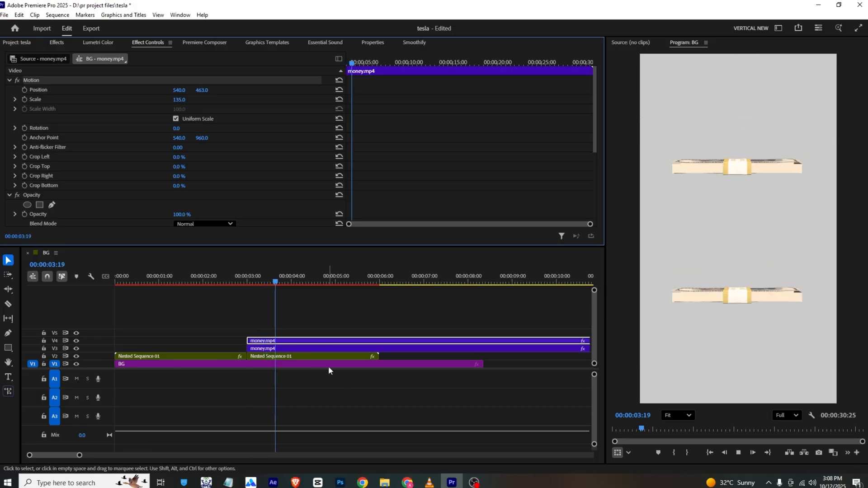
# - Compare with the reference video, search the effects for "black" and apply Black & White to both money clips
pyautogui.hotkey('alt', 'Tab')
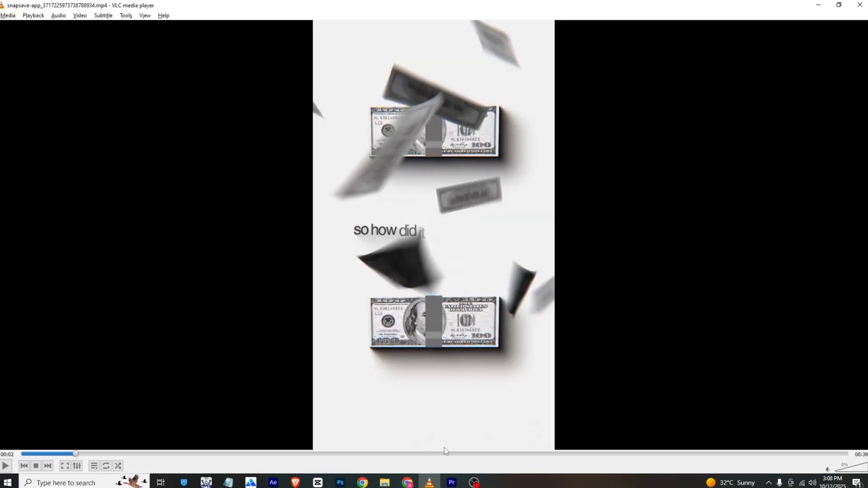
pyautogui.hotkey('alt', 'Tab')
pyautogui.click(58, 42)
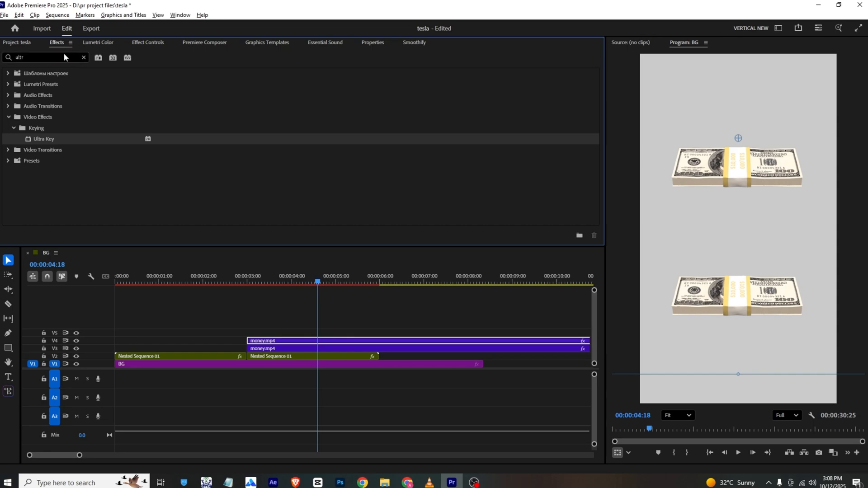
pyautogui.doubleClick(68, 57)
pyautogui.write('black')
pyautogui.scroll(-5, 138, 164)
pyautogui.moveTo(27, 176); pyautogui.dragTo(341, 339)
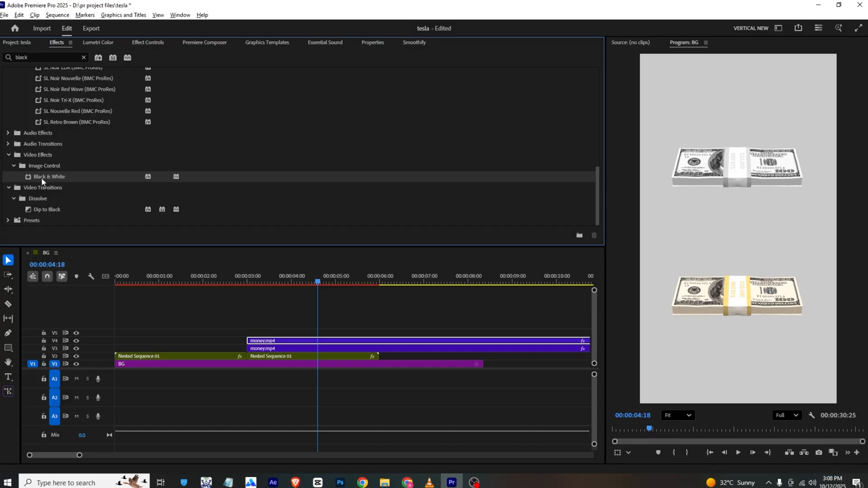
pyautogui.moveTo(41, 177); pyautogui.dragTo(303, 351)
# - Place the Dollars Money Falling clip on track V5 at 00:00:03:00 and unlink its audio from the video
pyautogui.click(207, 280)
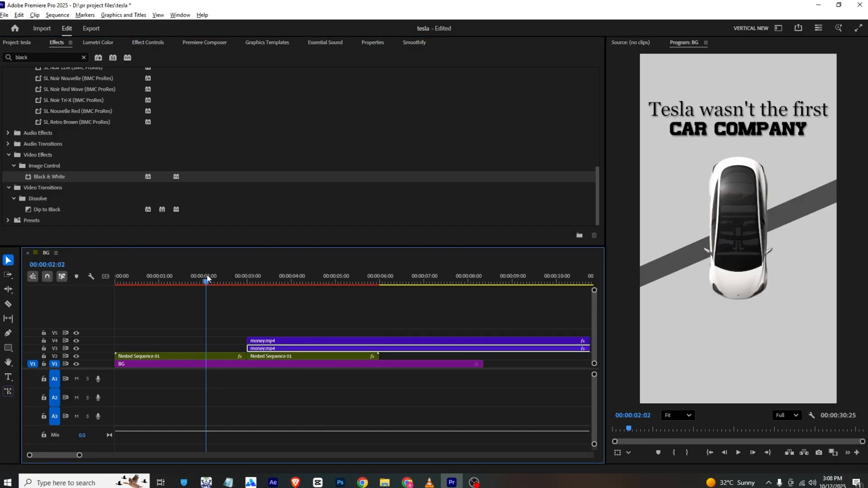
pyautogui.moveTo(207, 278); pyautogui.dragTo(243, 277)
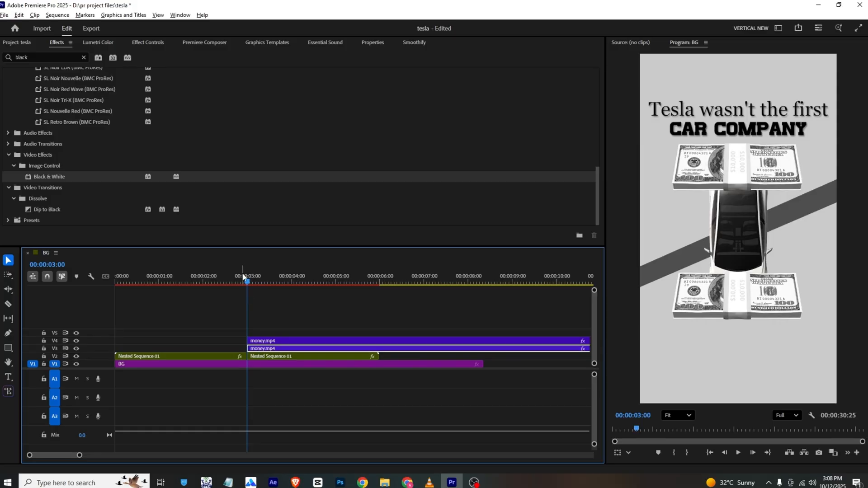
pyautogui.click(18, 42)
pyautogui.moveTo(289, 120); pyautogui.dragTo(253, 334)
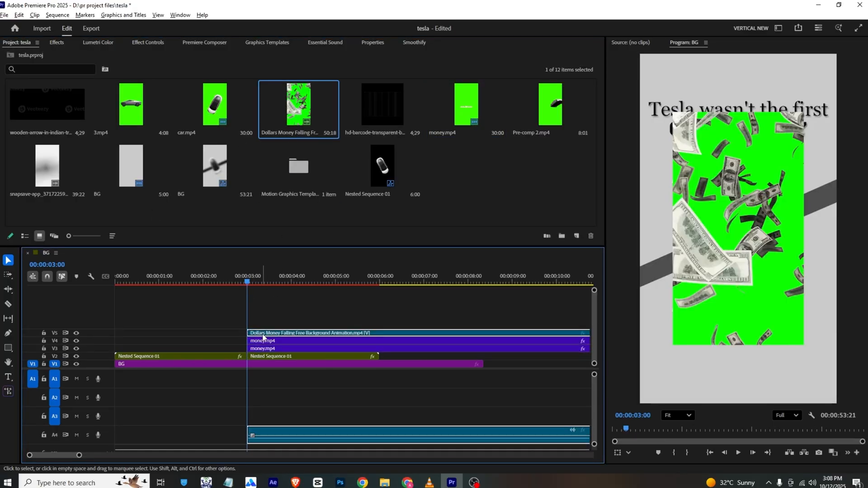
pyautogui.rightClick(272, 336)
pyautogui.click(289, 183)
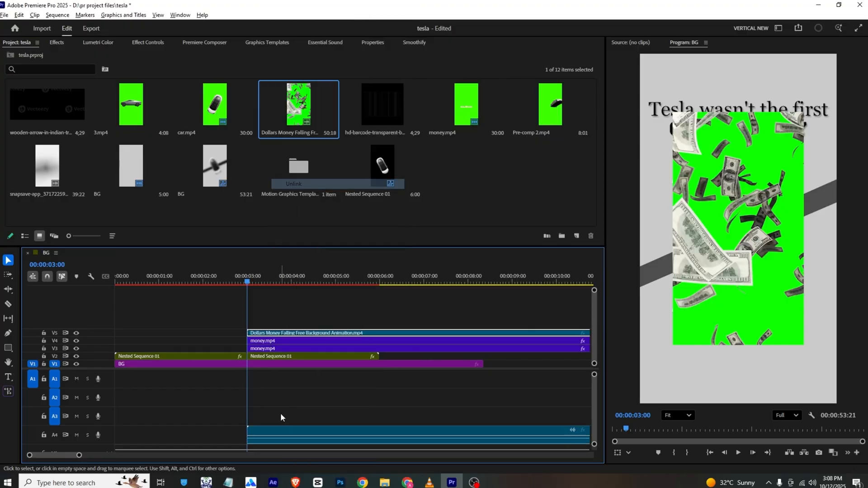
# - Delete the unlinked audio of the Dollars Money Falling clip and set the video's Scale to 154
pyautogui.press('Delete')
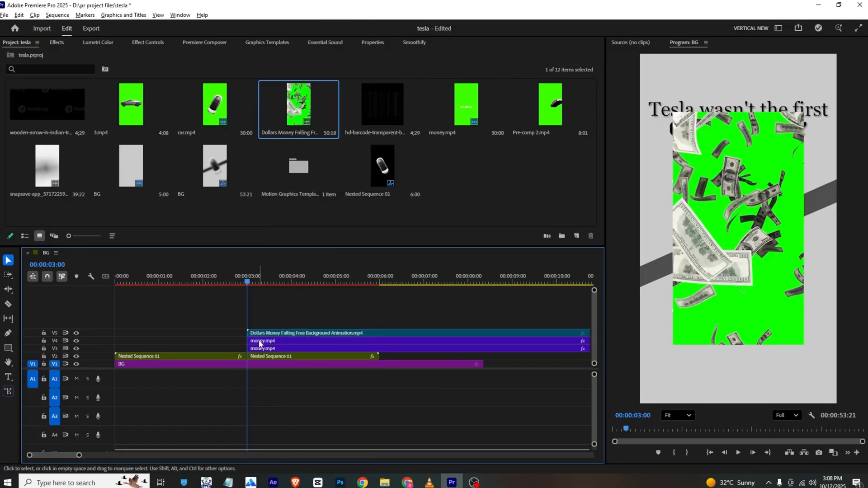
pyautogui.click(268, 336)
pyautogui.click(145, 44)
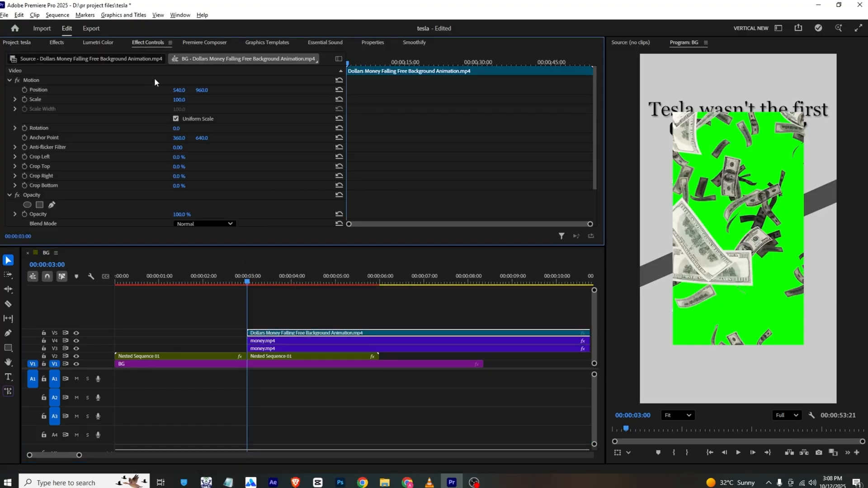
pyautogui.moveTo(179, 99); pyautogui.dragTo(203, 99)
# - Apply Ultra Key to the Dollars Money Falling clip, sample its green background as the key color and preview the result
pyautogui.click(57, 42)
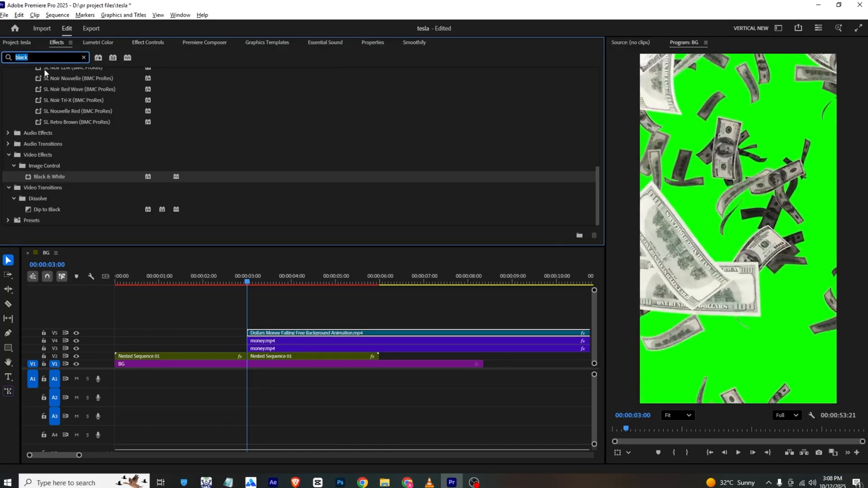
pyautogui.write('ultr')
pyautogui.moveTo(7, 138); pyautogui.dragTo(326, 333)
pyautogui.click(157, 42)
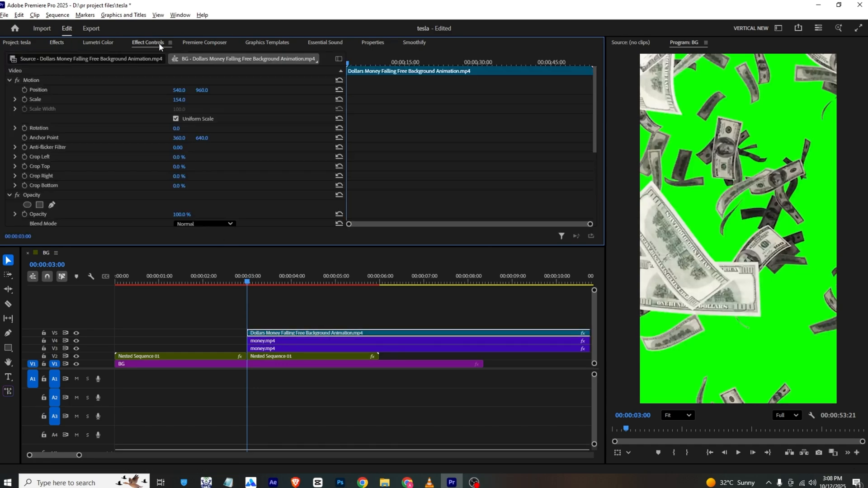
pyautogui.scroll(-3, 171, 163)
pyautogui.scroll(-1, 176, 176)
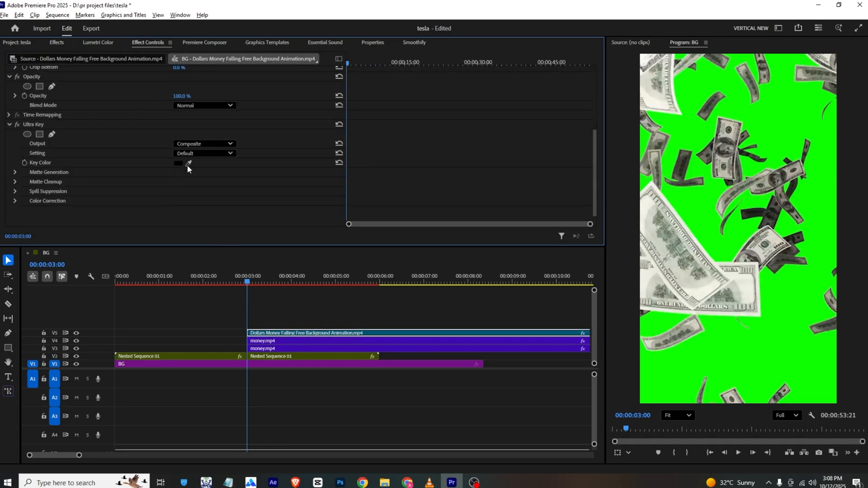
pyautogui.click(696, 92)
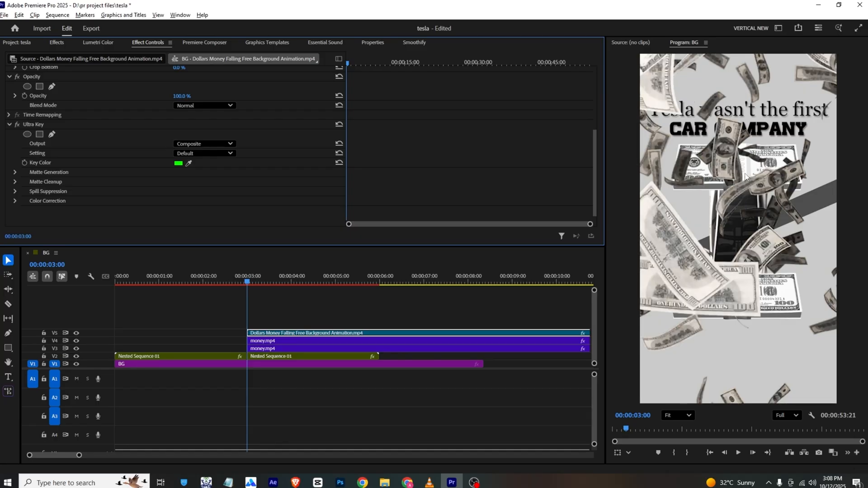
pyautogui.press('space')
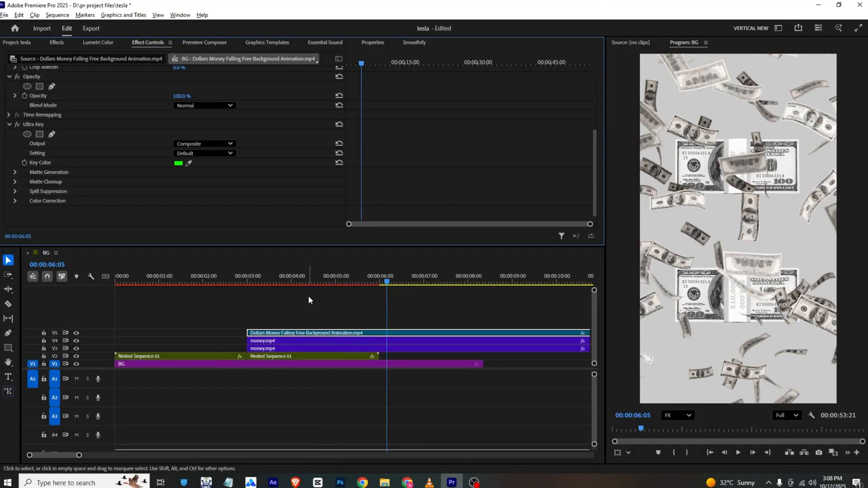
# - Speed up the Dollars Money Falling clip to about 200% and preview it from 00:00:03:00
pyautogui.doubleClick(342, 334)
pyautogui.hotkey('ctrl', 'r')
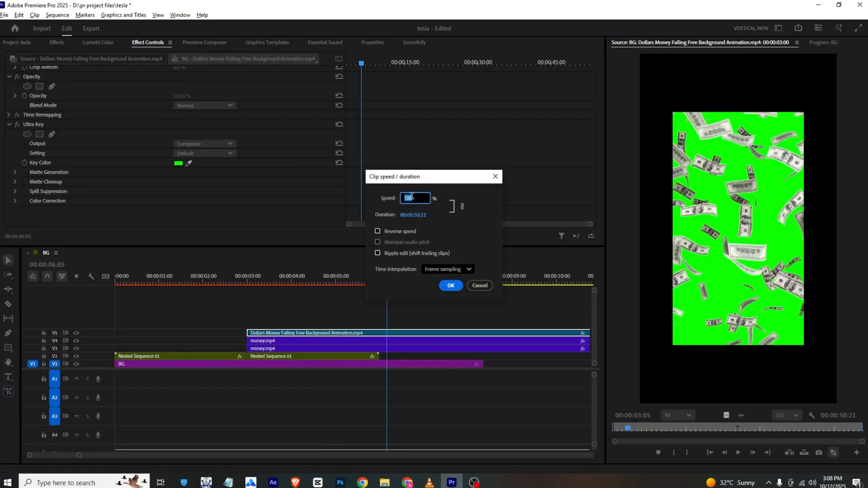
pyautogui.press('Return')
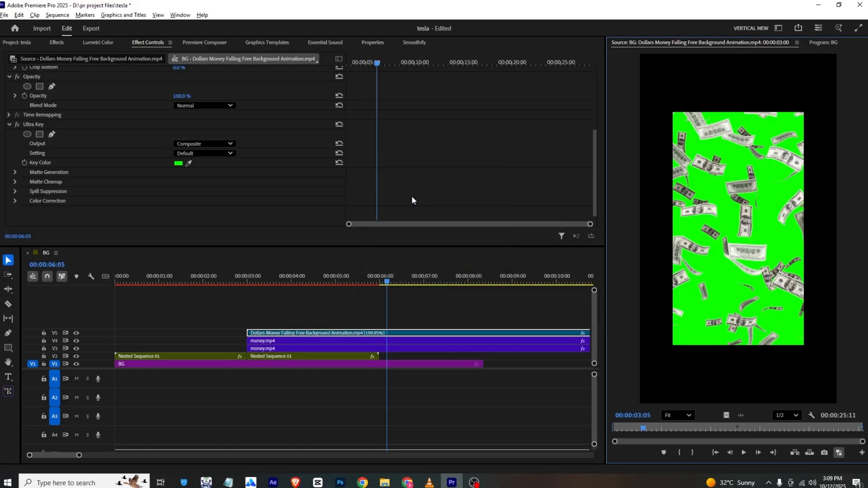
pyautogui.click(349, 267)
pyautogui.click(248, 282)
pyautogui.press('space')
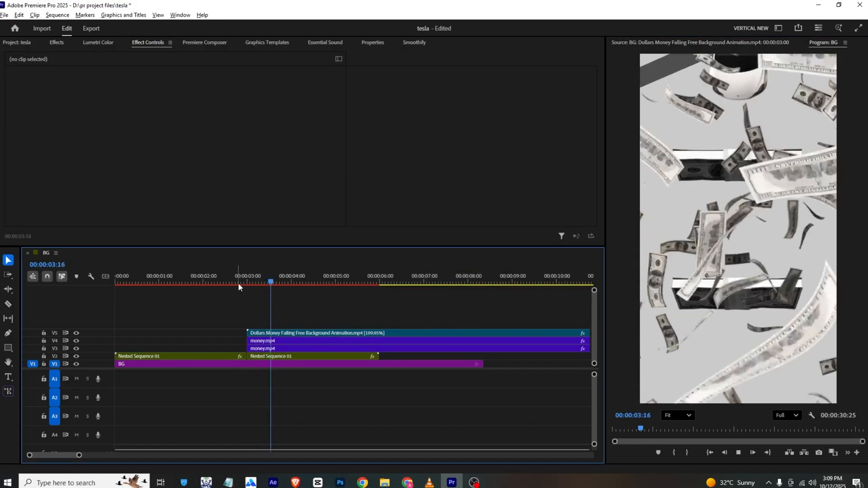
# - Set the Opacity of the Dollars Money Falling clip to 78%
pyautogui.click(276, 333)
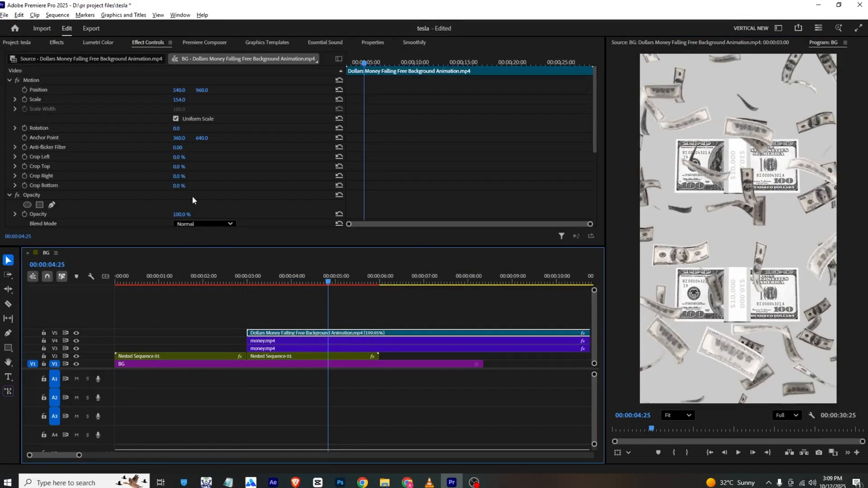
pyautogui.scroll(-5, 142, 136)
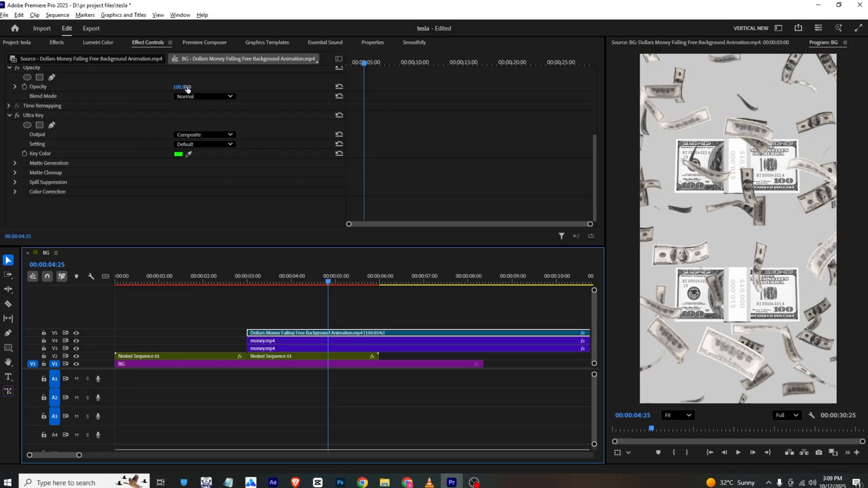
pyautogui.moveTo(188, 88); pyautogui.dragTo(178, 88)
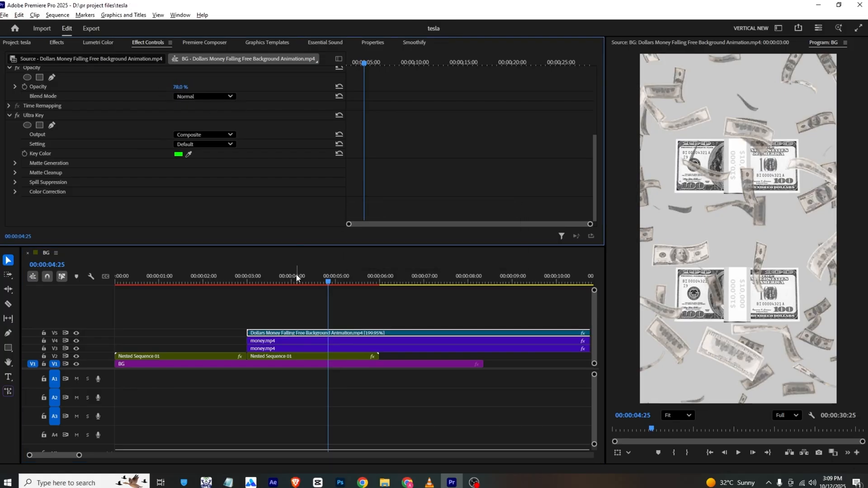
pyautogui.moveTo(297, 278); pyautogui.dragTo(279, 353)
pyautogui.rightClick(279, 352)
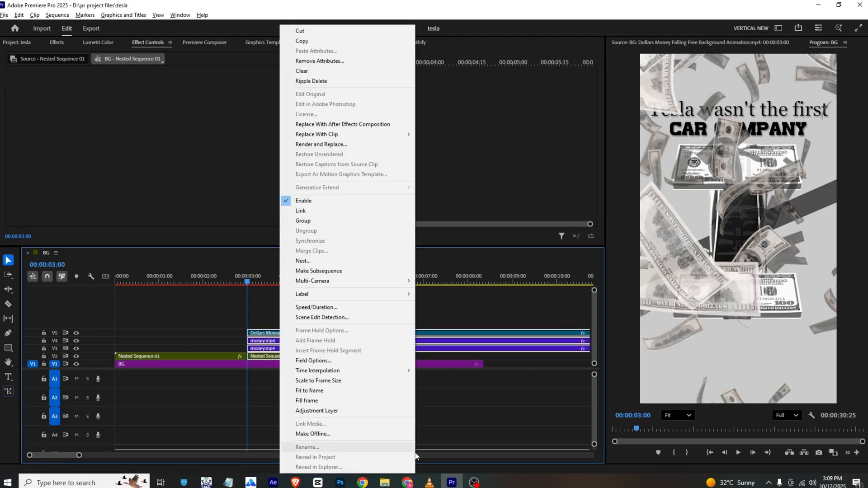
pyautogui.click(429, 482)
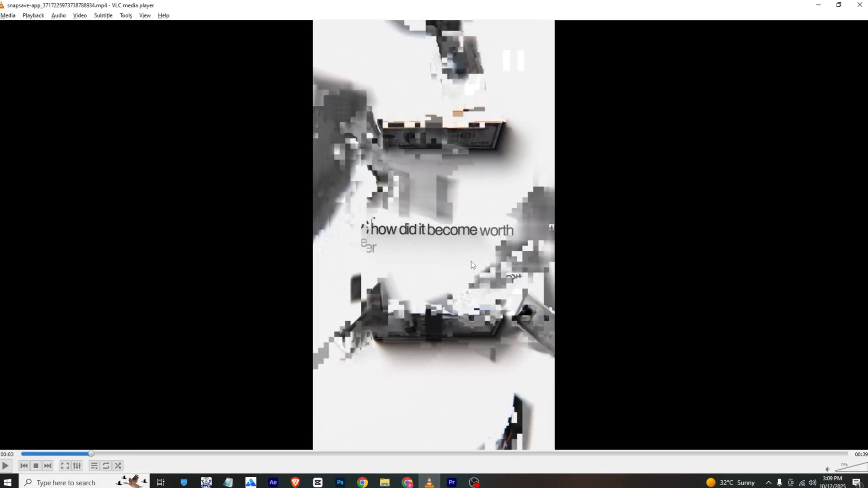
pyautogui.hotkey('alt', 'Tab')
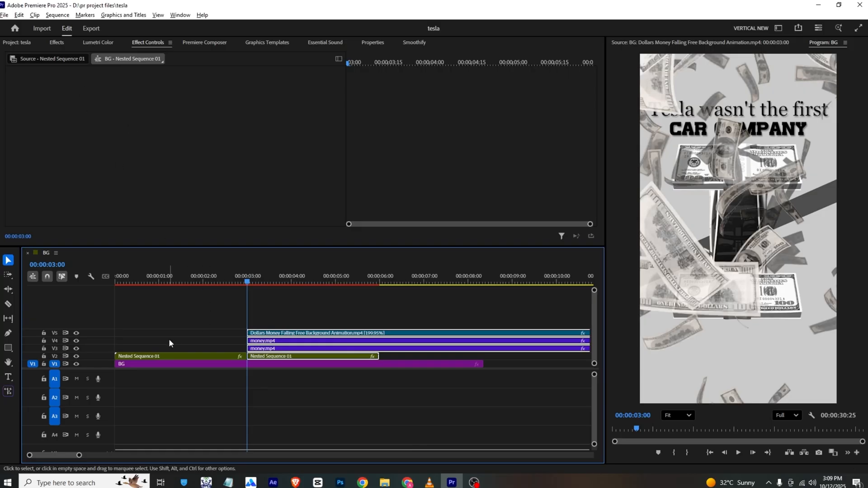
pyautogui.click(269, 326)
pyautogui.moveTo(270, 327); pyautogui.dragTo(273, 358)
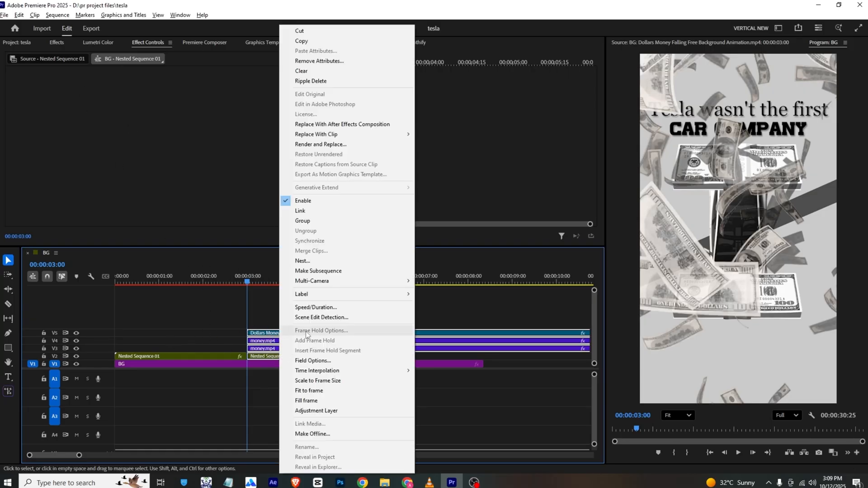
pyautogui.rightClick(278, 358)
pyautogui.click(271, 247)
# - Nest the two money clips and the Dollars Money Falling clip into one nested sequence on track V3
pyautogui.moveTo(261, 317); pyautogui.dragTo(282, 349)
pyautogui.rightClick(283, 350)
pyautogui.click(305, 262)
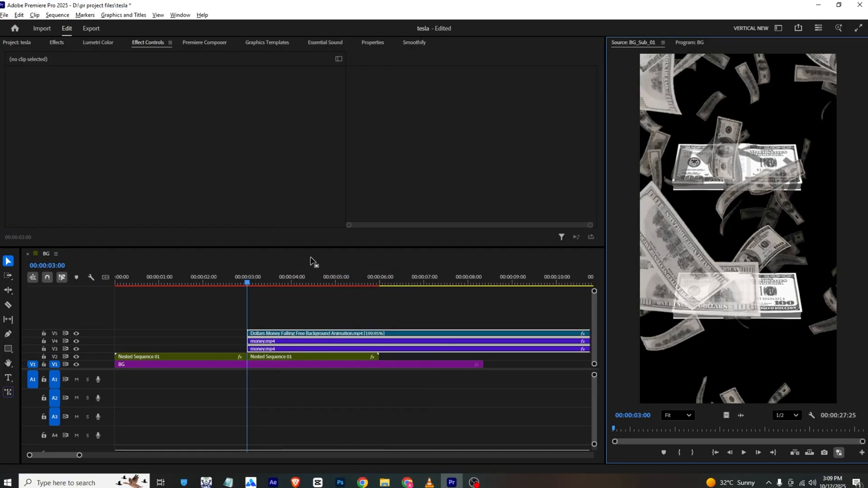
pyautogui.press('Return')
# - Add a Position keyframe to the money nest at 00:00:03:09 and set it to 540, 2878, below the frame
pyautogui.click(298, 350)
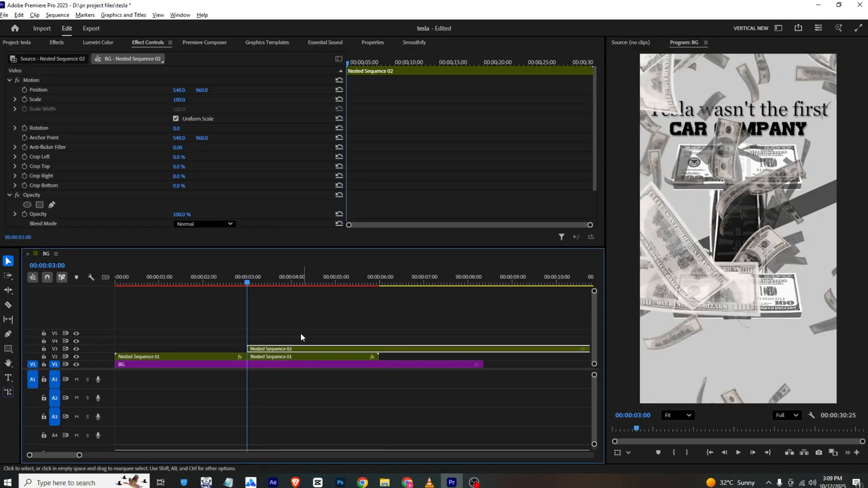
pyautogui.click(304, 357)
pyautogui.moveTo(358, 67); pyautogui.dragTo(372, 68)
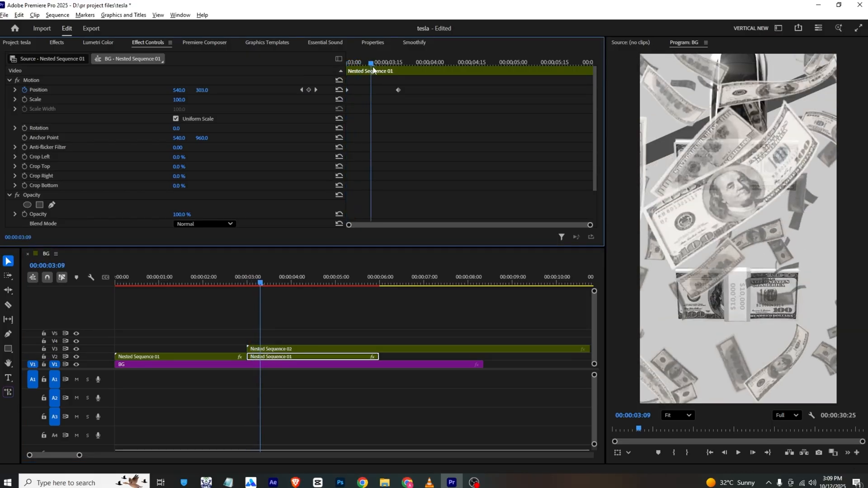
pyautogui.click(282, 344)
pyautogui.click(282, 347)
pyautogui.click(24, 90)
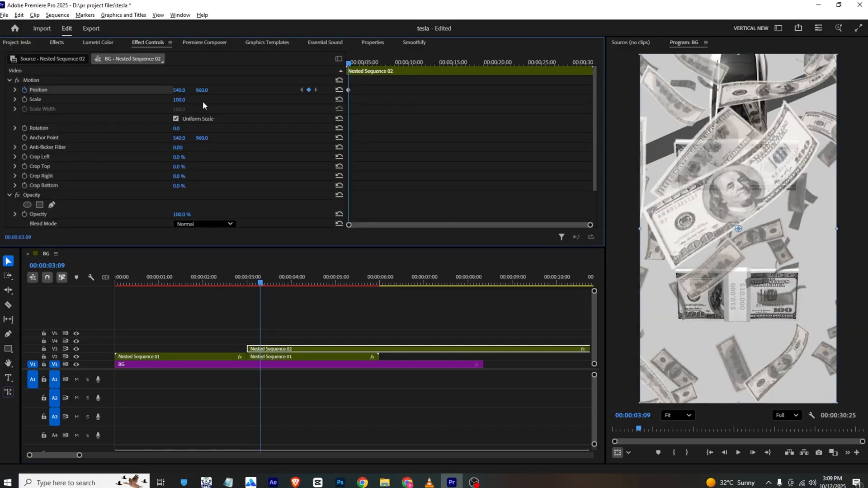
pyautogui.moveTo(212, 93); pyautogui.dragTo(387, 92)
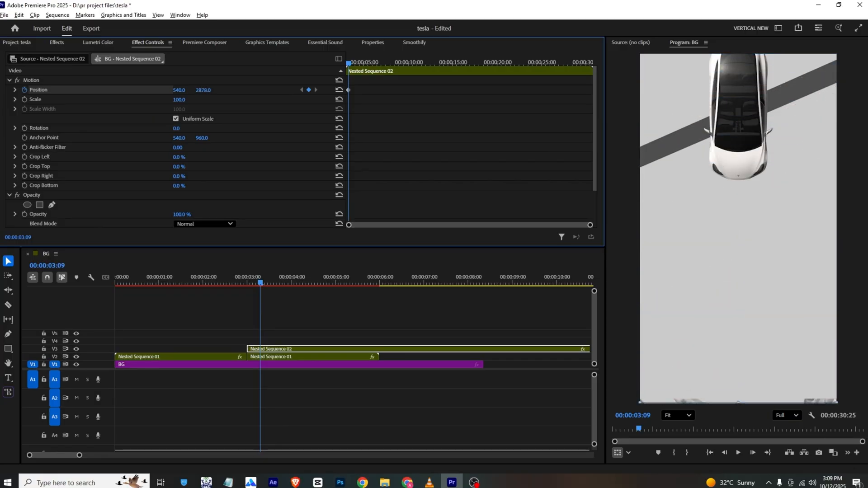
# - Check the car nest's exit timing, add a second Position keyframe of 540, 971 to the money nest and preview the slide-in
pyautogui.click(280, 355)
pyautogui.click(396, 67)
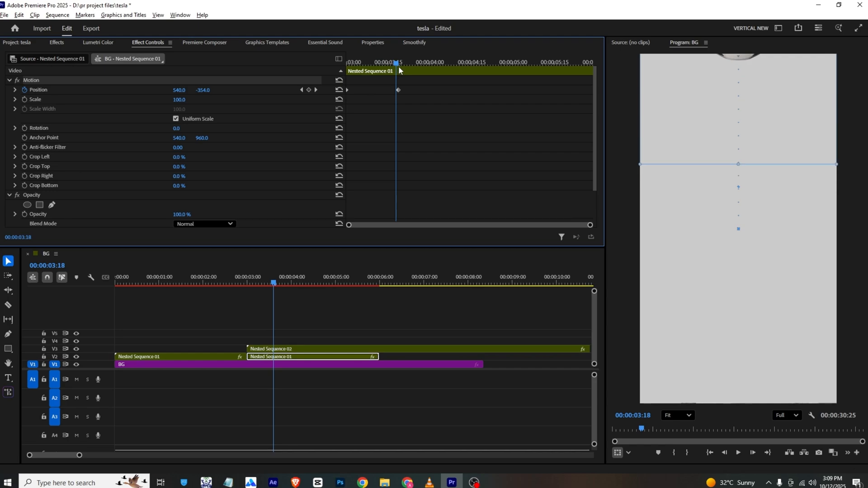
pyautogui.moveTo(399, 67); pyautogui.dragTo(383, 68)
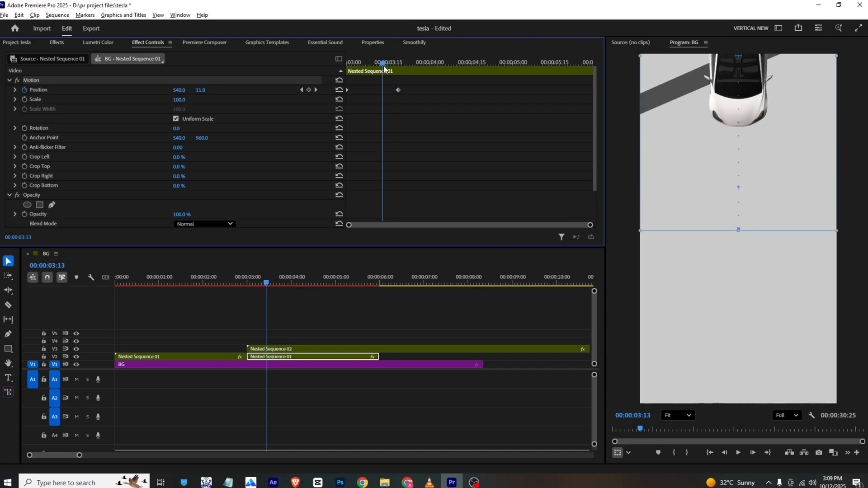
pyautogui.click(283, 349)
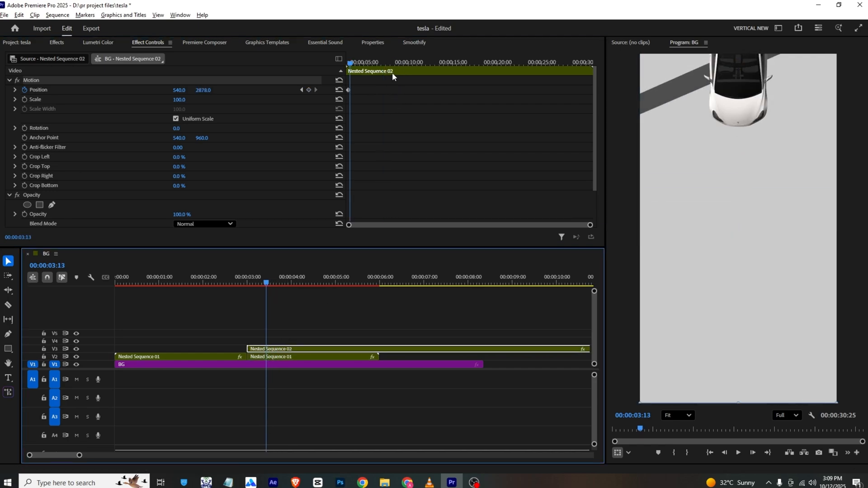
pyautogui.moveTo(351, 64); pyautogui.dragTo(377, 68)
pyautogui.moveTo(203, 90); pyautogui.dragTo(36, 90)
pyautogui.click(234, 286)
pyautogui.press('space')
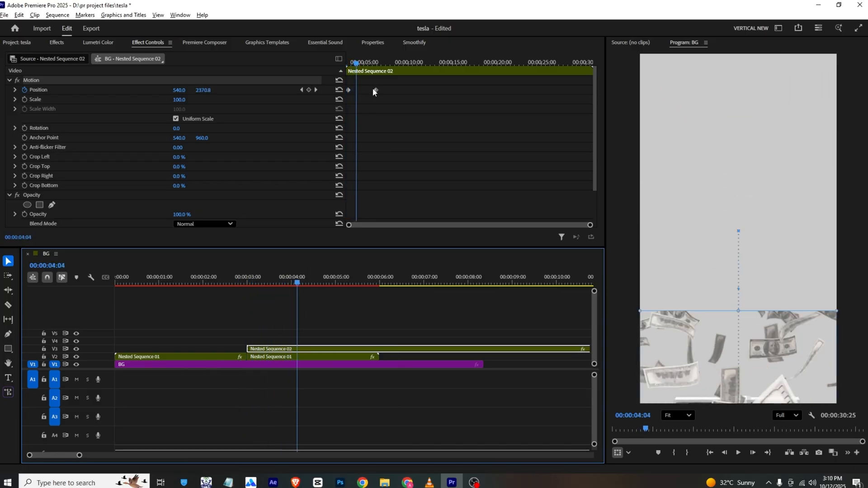
# - Speed up the slide-in by moving the money nest's second Position keyframe to about 00:00:03:26, and save the project
pyautogui.moveTo(375, 89); pyautogui.dragTo(333, 59)
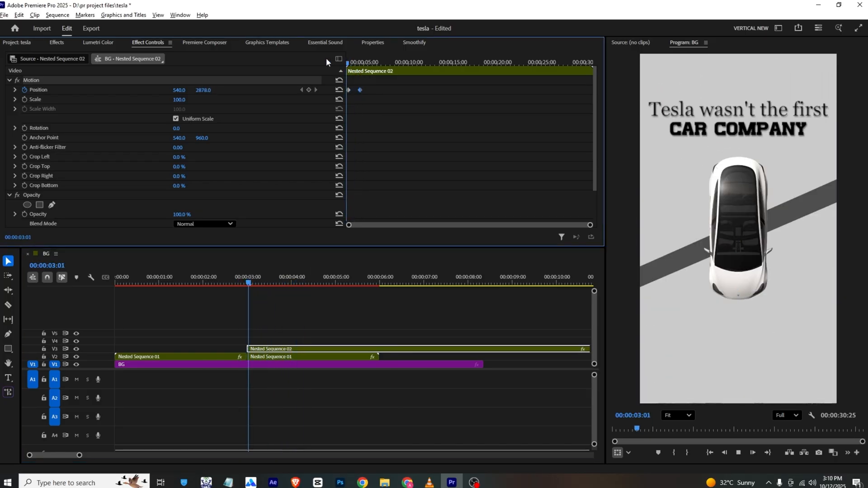
pyautogui.press('space')
pyautogui.press('space')
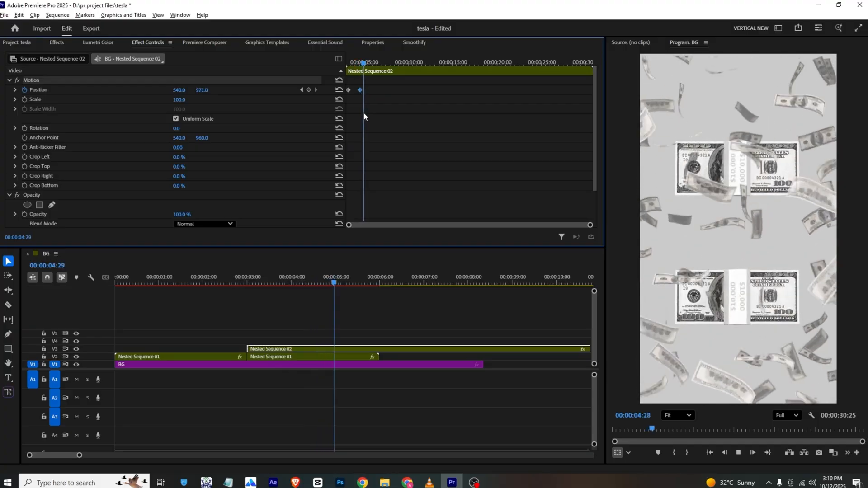
pyautogui.moveTo(360, 89); pyautogui.dragTo(333, 64)
pyautogui.press('space')
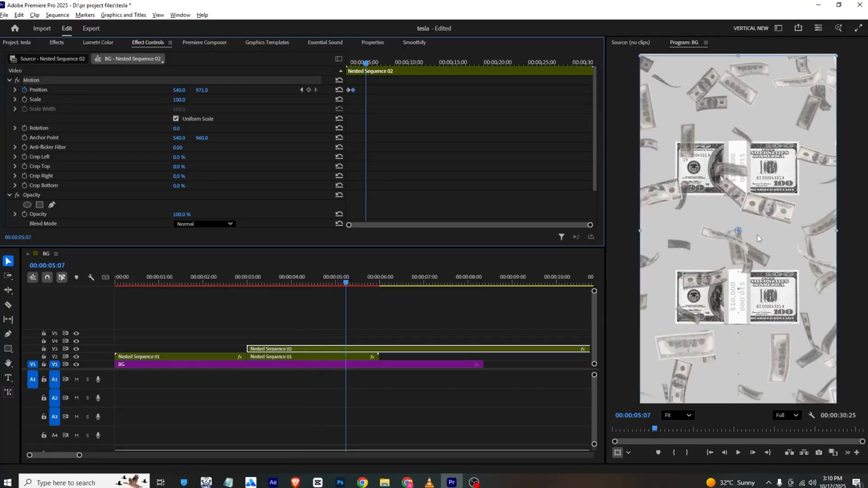
pyautogui.hotkey('ctrl', 's')
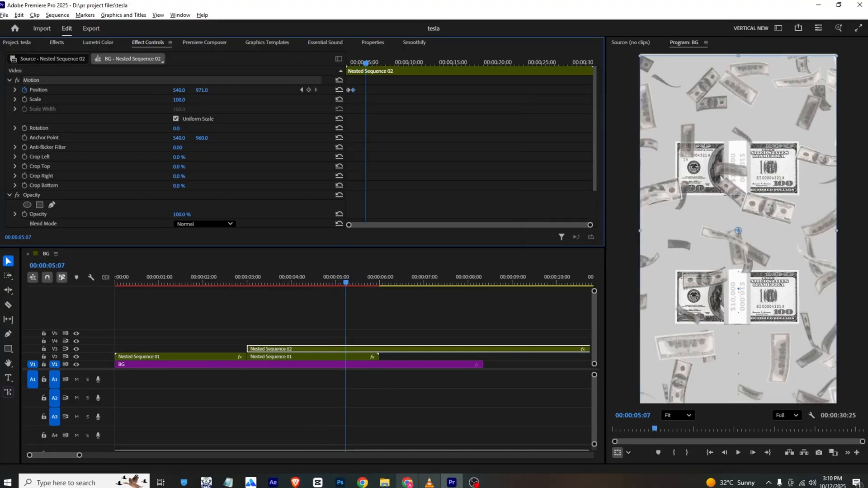
# - Play the reference video in VLC to study the scene following the money shot, and return to Premiere Pro
pyautogui.click(430, 482)
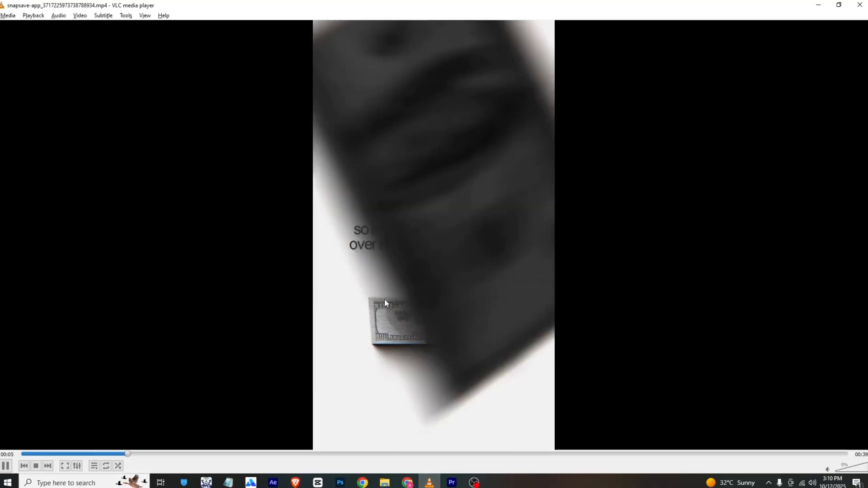
pyautogui.press('space')
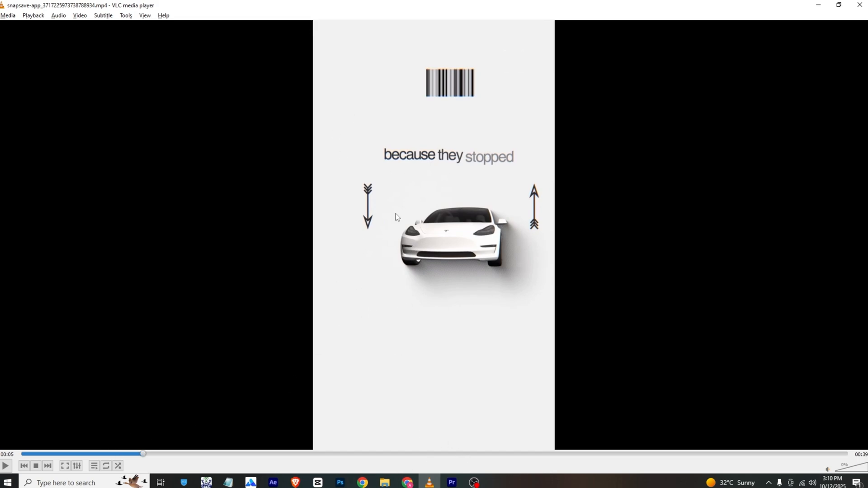
pyautogui.click(475, 483)
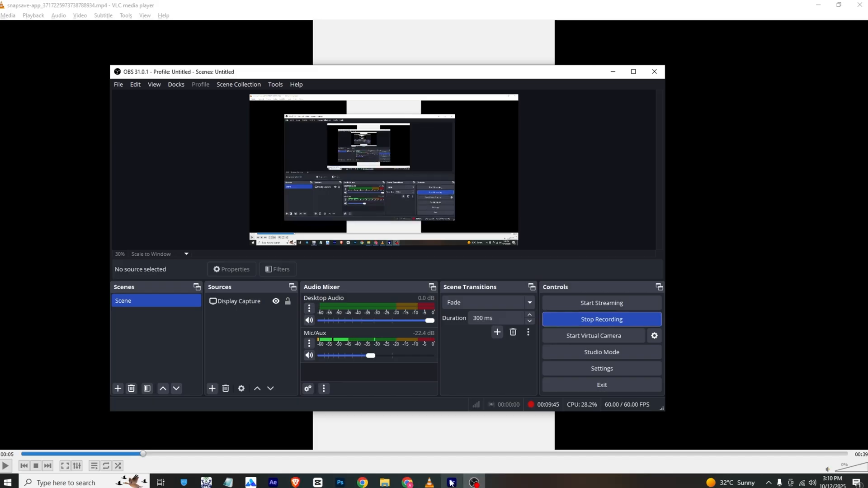
pyautogui.click(429, 483)
pyautogui.click(385, 483)
pyautogui.click(451, 483)
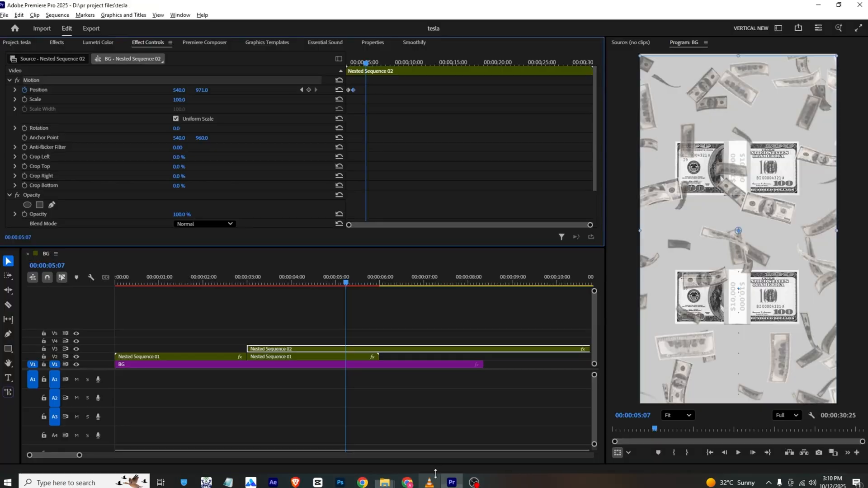
# - Cut the car nest on V2 and the money nest on V3 at 00:00:05:07 and delete everything after the cut
pyautogui.press('c')
pyautogui.click(346, 350)
pyautogui.click(346, 357)
pyautogui.press('v')
pyautogui.moveTo(380, 331); pyautogui.dragTo(365, 354)
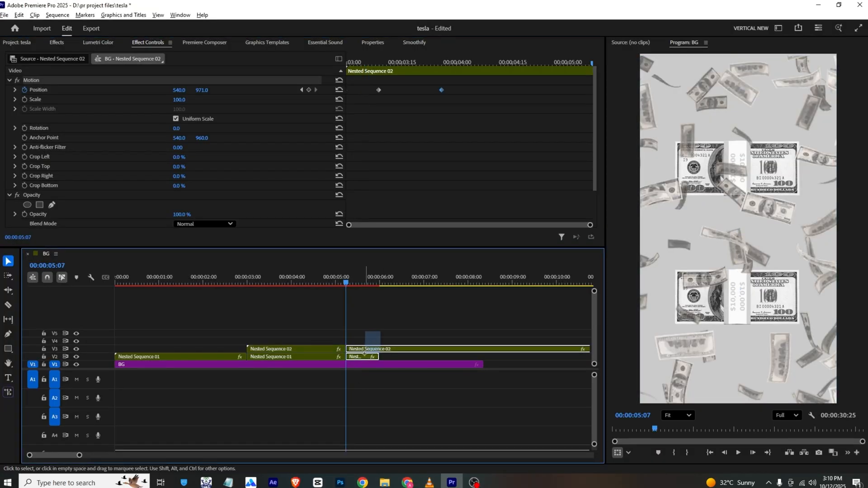
pyautogui.press('Delete')
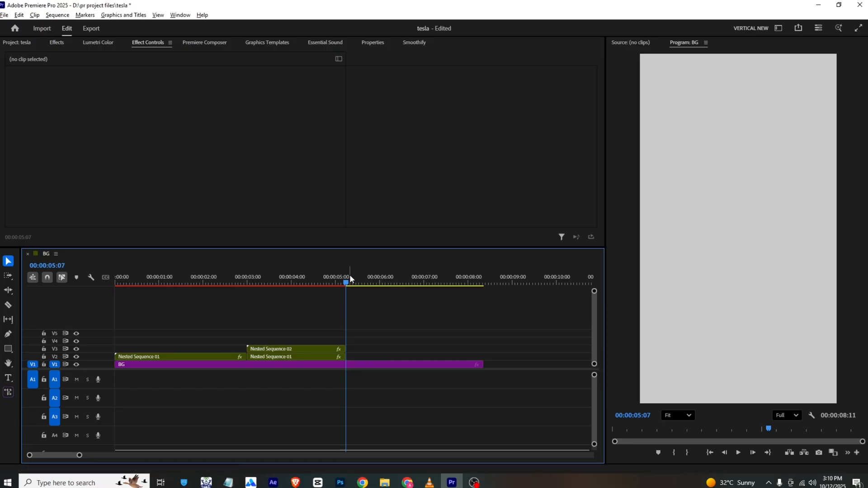
# - Place the barcode image on V2 at 00:00:05:07, shrink it and move it to the upper right of the frame, following the reference
pyautogui.click(14, 44)
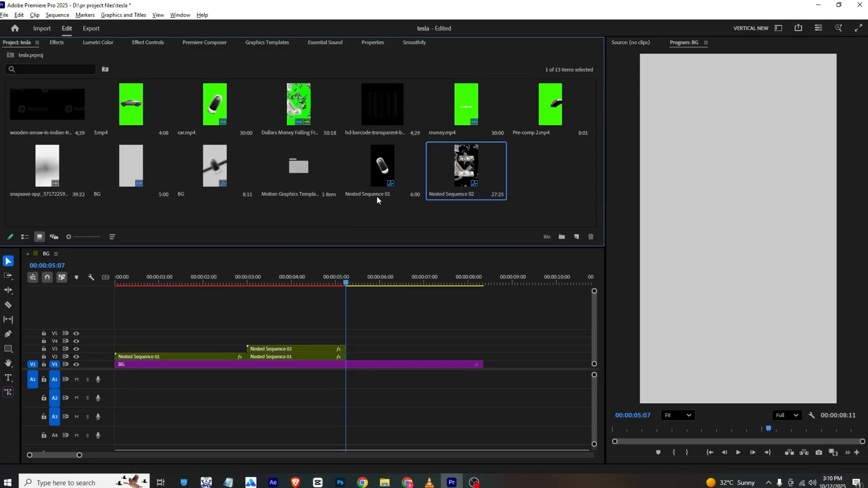
pyautogui.moveTo(376, 112); pyautogui.dragTo(361, 357)
pyautogui.click(147, 42)
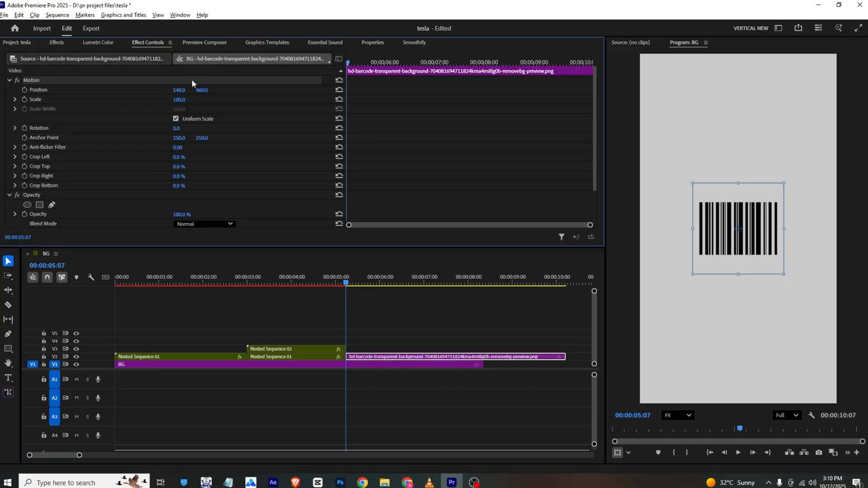
pyautogui.moveTo(201, 90); pyautogui.dragTo(122, 90)
pyautogui.hotkey('alt', 'Tab')
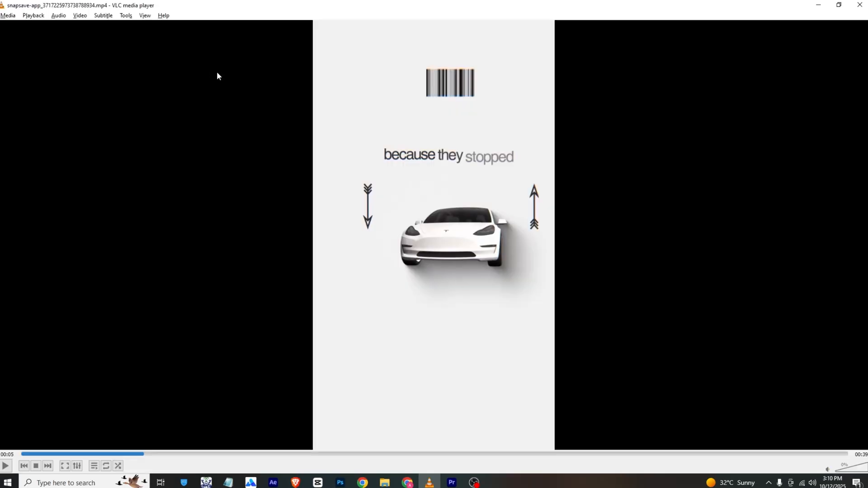
pyautogui.hotkey('alt', 'Tab')
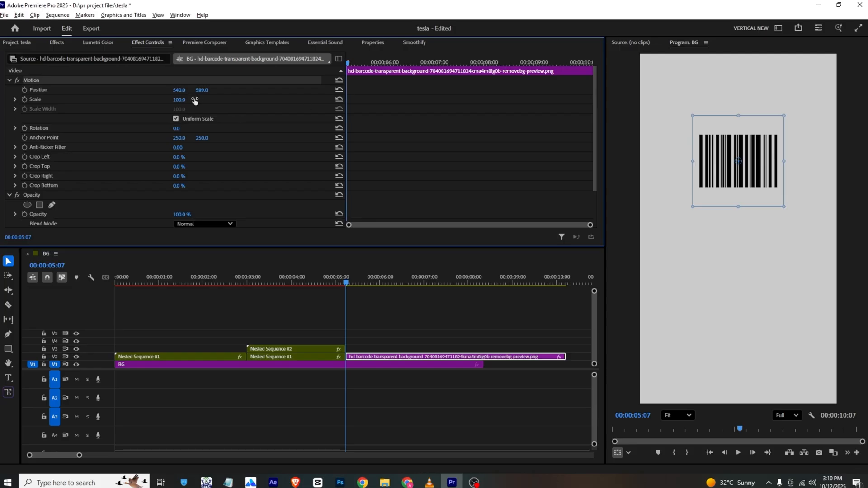
pyautogui.moveTo(195, 100); pyautogui.dragTo(255, 91)
pyautogui.click(377, 343)
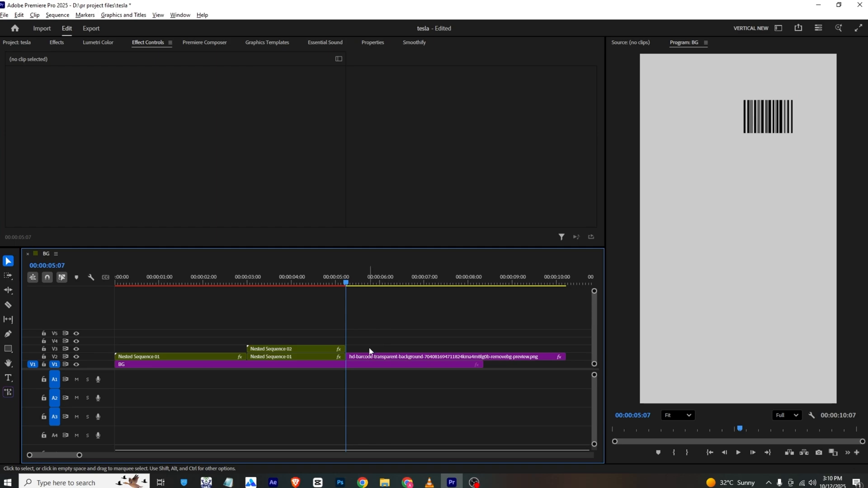
# - Place the wooden arrow image on V3 at 00:00:05:07 above the barcode clip and open its motion settings
pyautogui.click(372, 357)
pyautogui.click(19, 42)
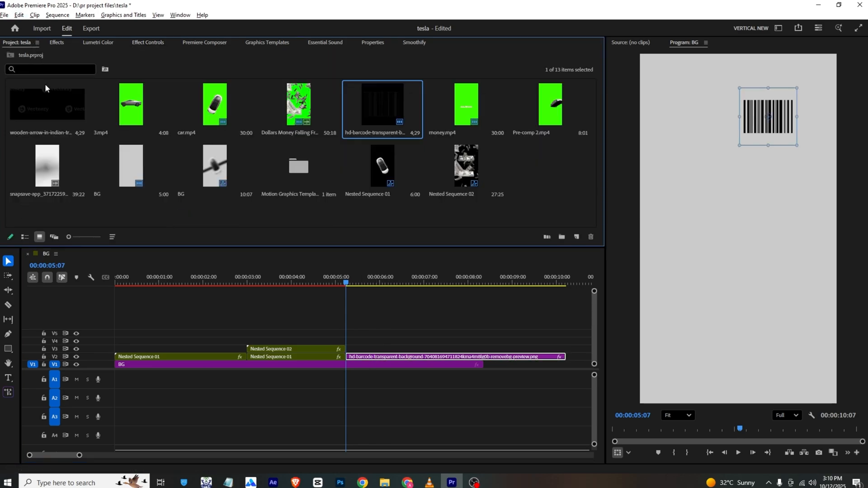
pyautogui.moveTo(45, 109); pyautogui.dragTo(348, 347)
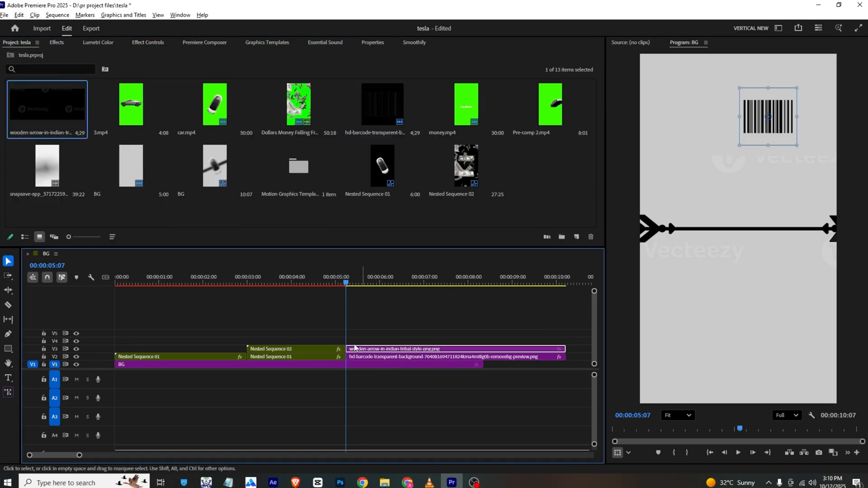
pyautogui.click(147, 42)
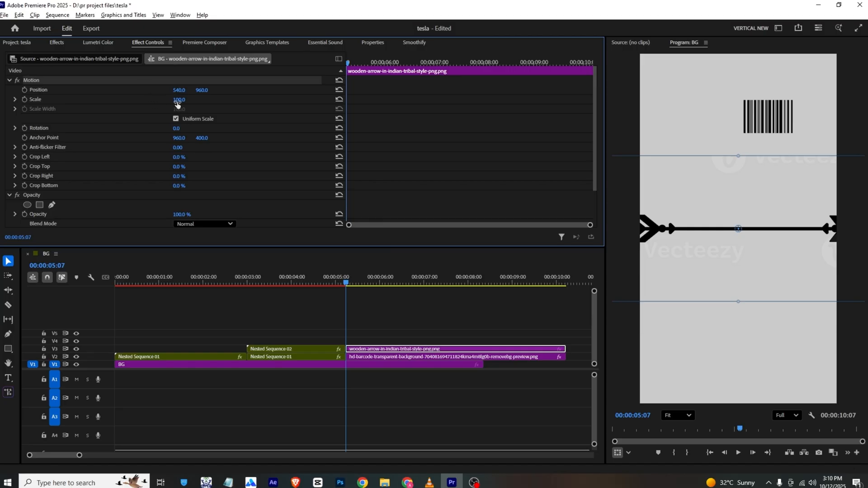
# - Compare with the VLC reference, then scale the arrow to 17, rotate it to 89° and set its position to about 880, 960
pyautogui.moveTo(177, 103); pyautogui.dragTo(136, 131)
pyautogui.hotkey('alt', 'Tab')
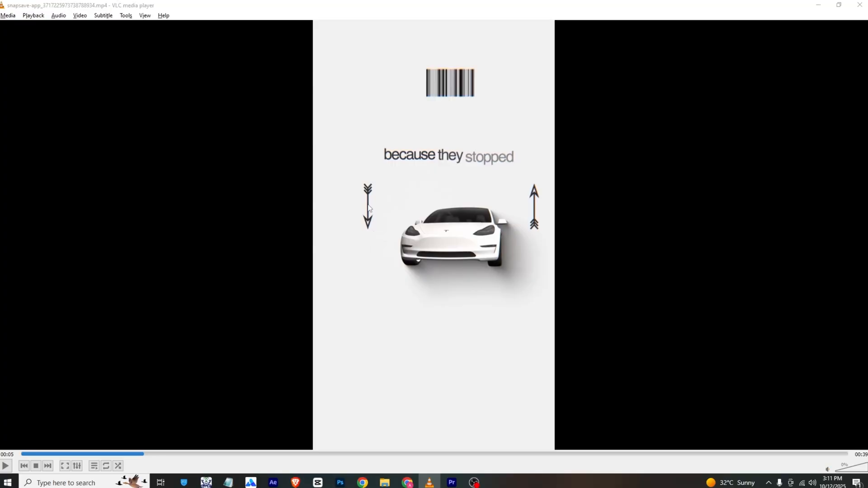
pyautogui.hotkey('alt', 'Tab')
pyautogui.moveTo(177, 100)
pyautogui.mouseDown()
pyautogui.moveTo(199, 99)
pyautogui.moveTo(162, 100)
pyautogui.mouseUp()
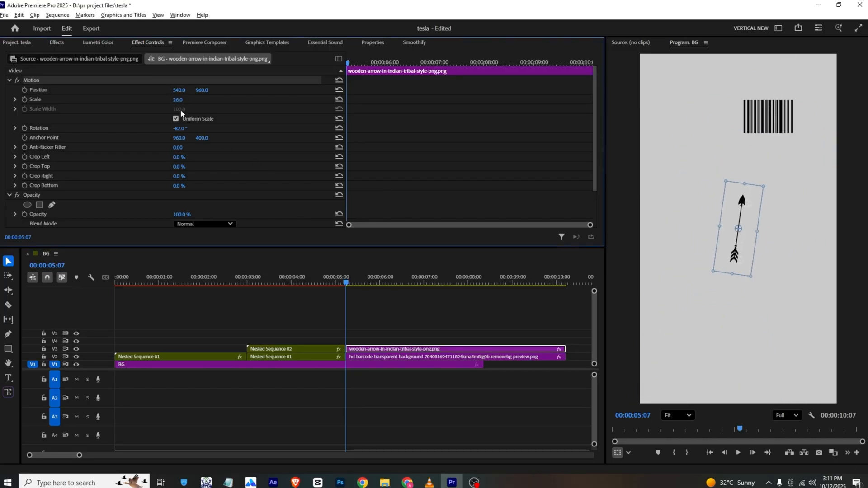
pyautogui.moveTo(180, 131); pyautogui.dragTo(257, 131)
pyautogui.moveTo(182, 100); pyautogui.dragTo(296, 90)
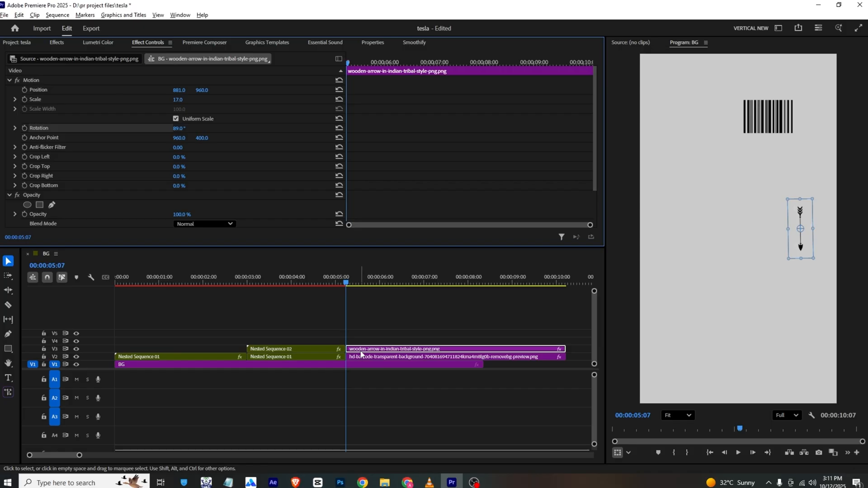
# - Duplicate the arrow clip onto V4, set the copy's position to 187, 960 and rotate it to point straight up
pyautogui.moveTo(360, 354); pyautogui.dragTo(360, 346)
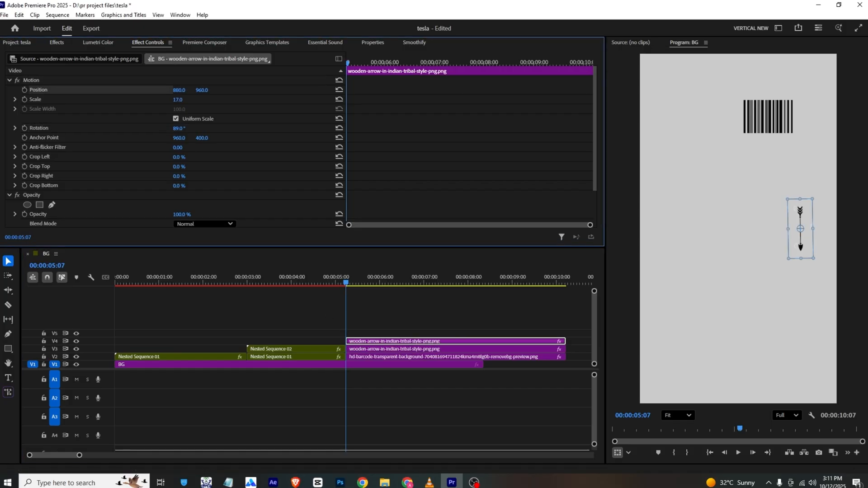
pyautogui.moveTo(181, 90); pyautogui.dragTo(1, 90)
pyautogui.hotkey('alt', 'Tab')
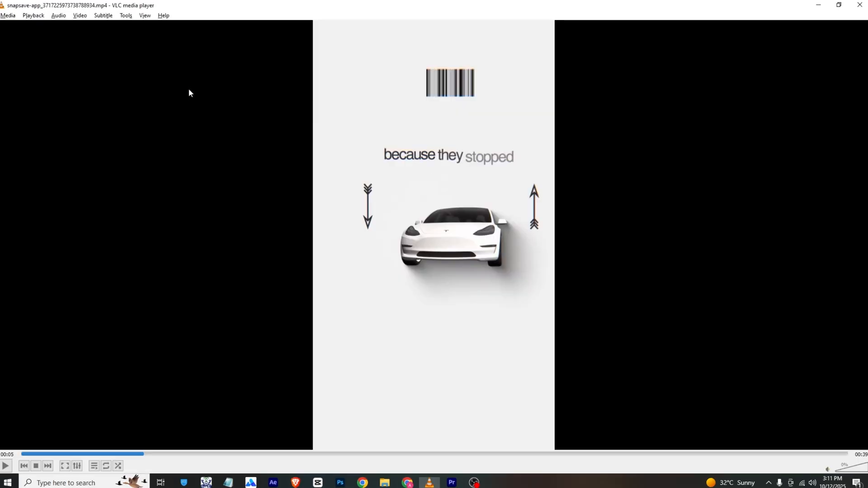
pyautogui.hotkey('alt', 'Tab')
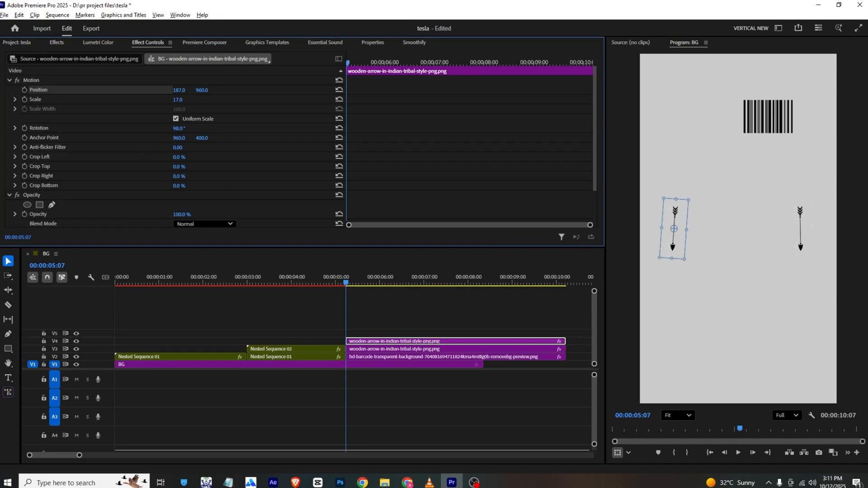
pyautogui.moveTo(182, 129); pyautogui.dragTo(260, 128)
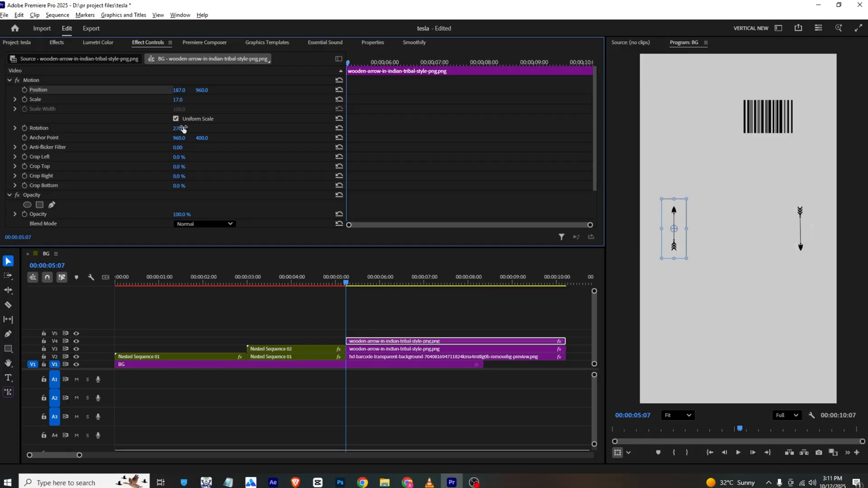
pyautogui.click(407, 327)
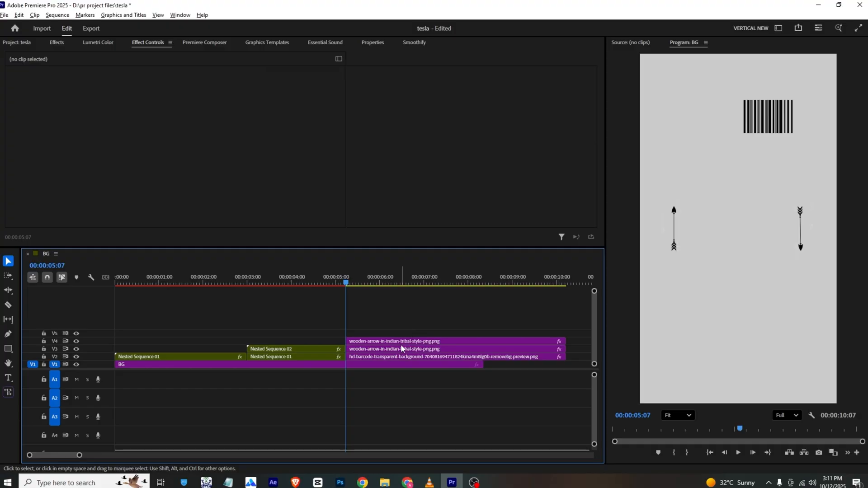
# - Check the car shot in the VLC reference, return to Premiere Pro and place Pre-comp 2.mp4 on V5 at 00:00:05:07
pyautogui.hotkey('alt', 'Tab')
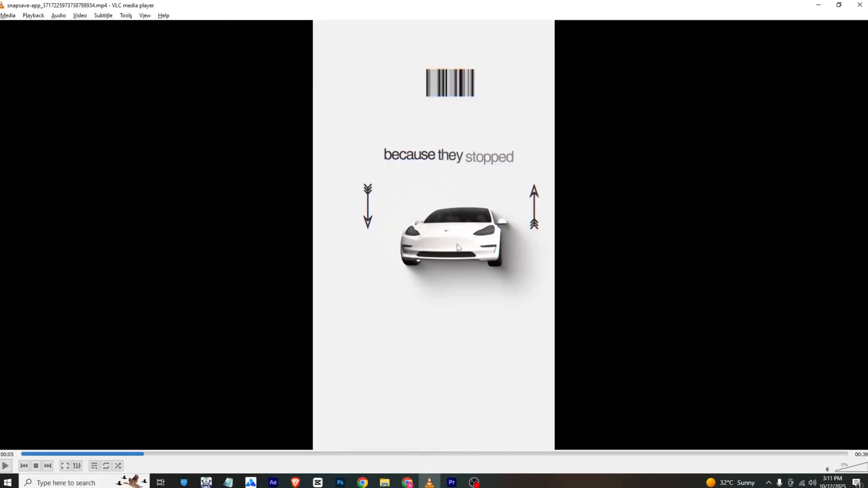
pyautogui.hotkey('alt', 'Tab')
pyautogui.click(19, 43)
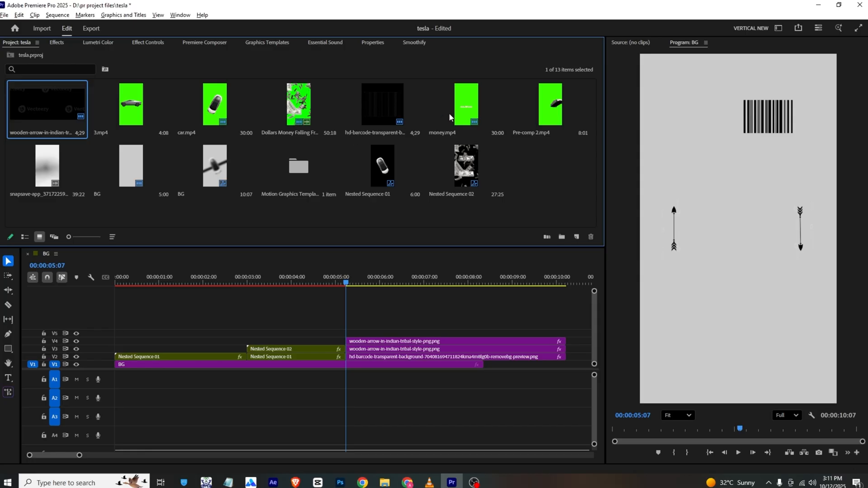
pyautogui.moveTo(550, 106); pyautogui.dragTo(355, 336)
# - Apply Ultra Key to Pre-comp 2.mp4, sample the green background as the key color and set the clip's scale to 105
pyautogui.click(66, 44)
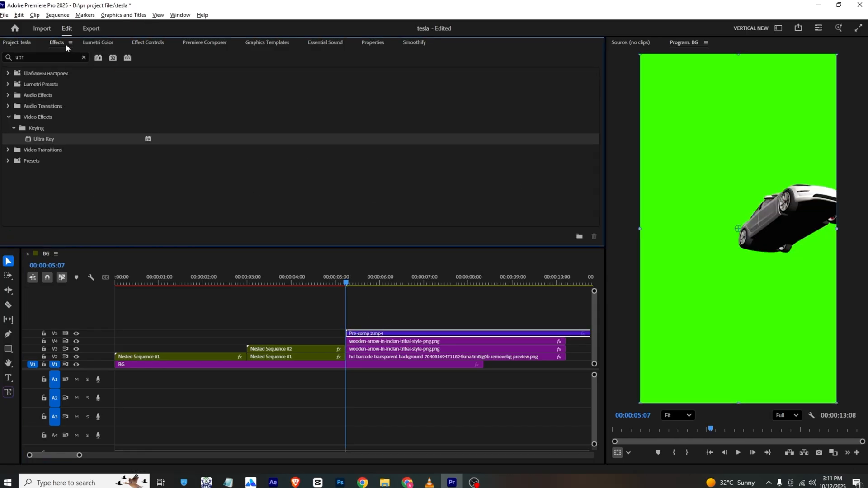
pyautogui.moveTo(71, 136); pyautogui.dragTo(409, 333)
pyautogui.click(143, 39)
pyautogui.scroll(-5, 135, 172)
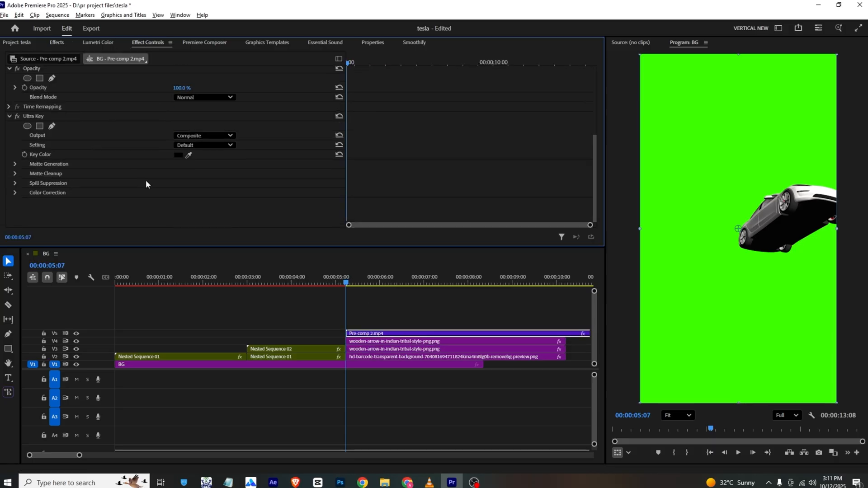
pyautogui.click(655, 108)
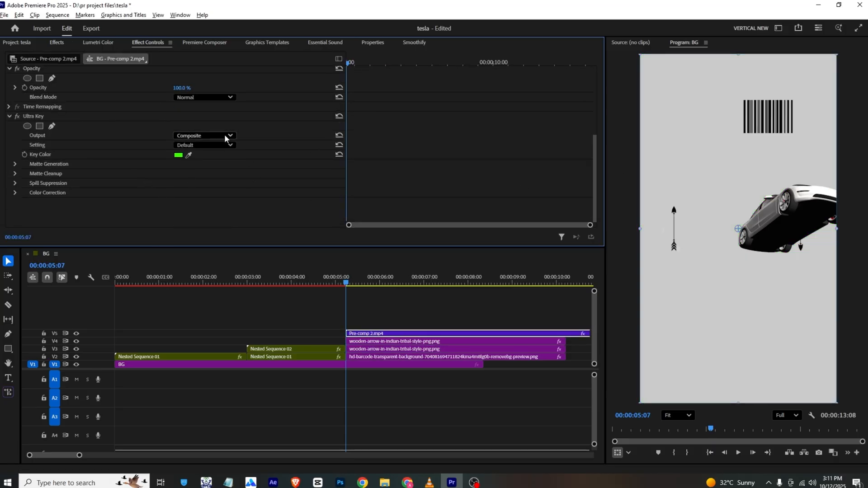
pyautogui.scroll(5, 156, 111)
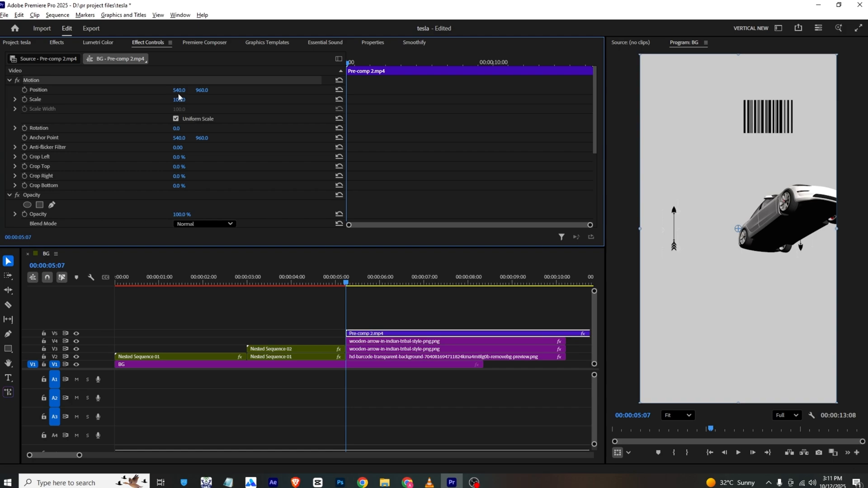
pyautogui.moveTo(179, 98); pyautogui.dragTo(185, 100)
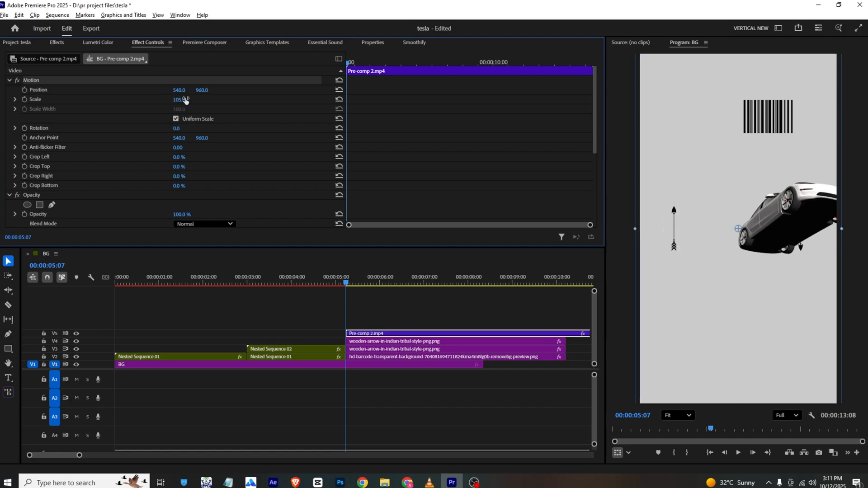
# - Preview the car clip, remove its part before 00:00:08:22 and move the remainder to start at 00:00:05:07
pyautogui.press('space')
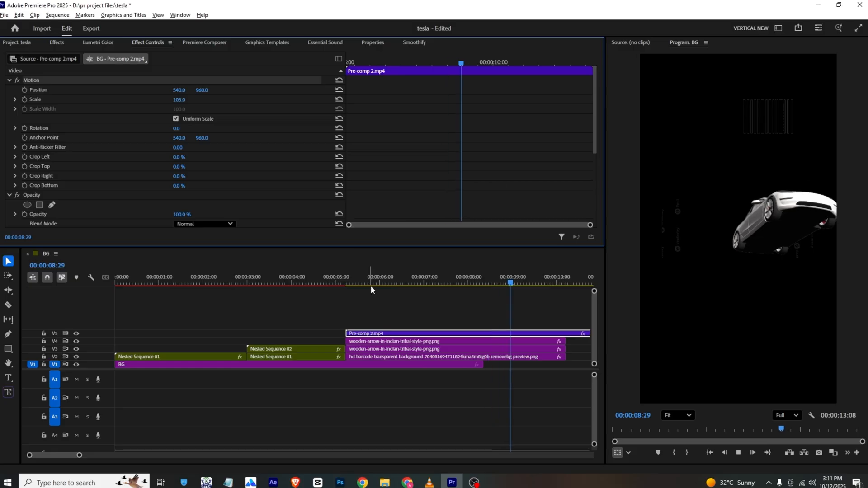
pyautogui.moveTo(511, 283)
pyautogui.mouseDown()
pyautogui.moveTo(488, 286)
pyautogui.moveTo(501, 286)
pyautogui.mouseUp()
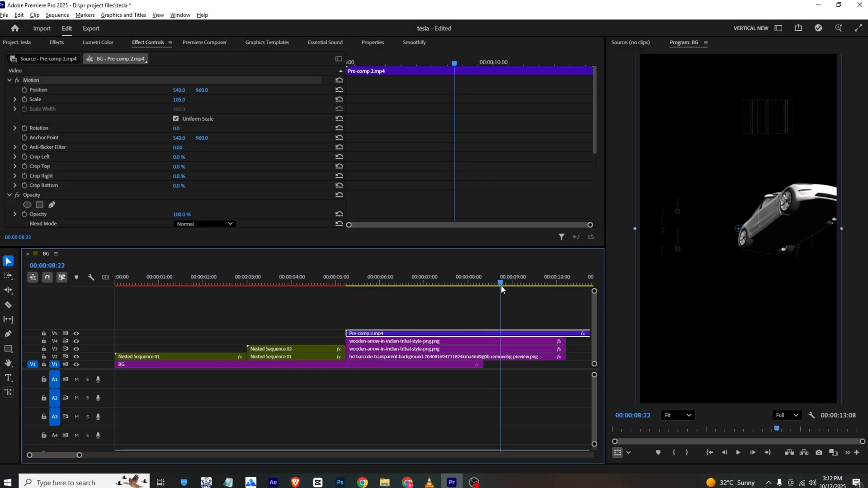
pyautogui.hotkey('ctrl', 'k')
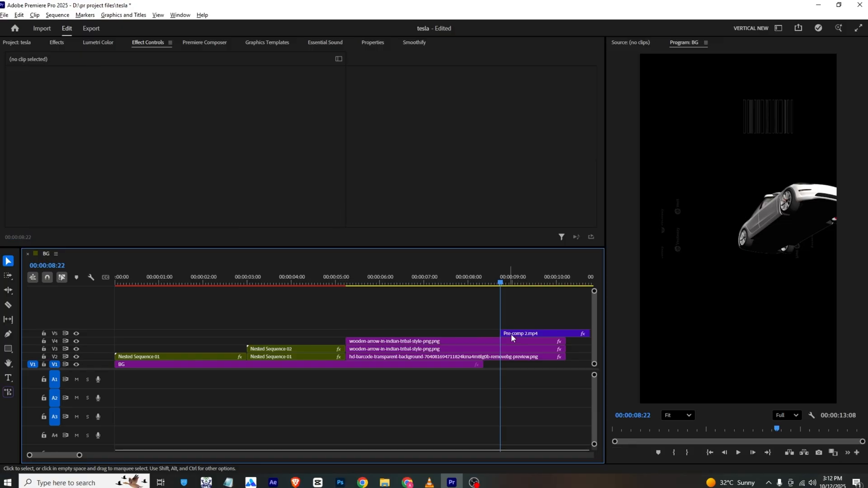
pyautogui.moveTo(514, 335); pyautogui.dragTo(357, 339)
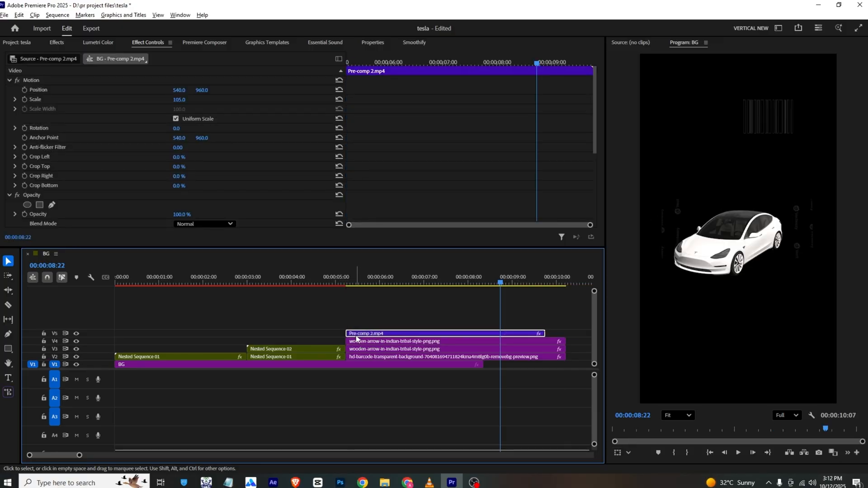
# - Compare the car's rotation with the VLC reference, then cut Pre-comp 2.mp4 at about 00:00:06:27 and delete the rest
pyautogui.moveTo(366, 284); pyautogui.dragTo(407, 282)
pyautogui.hotkey('alt', 'Tab')
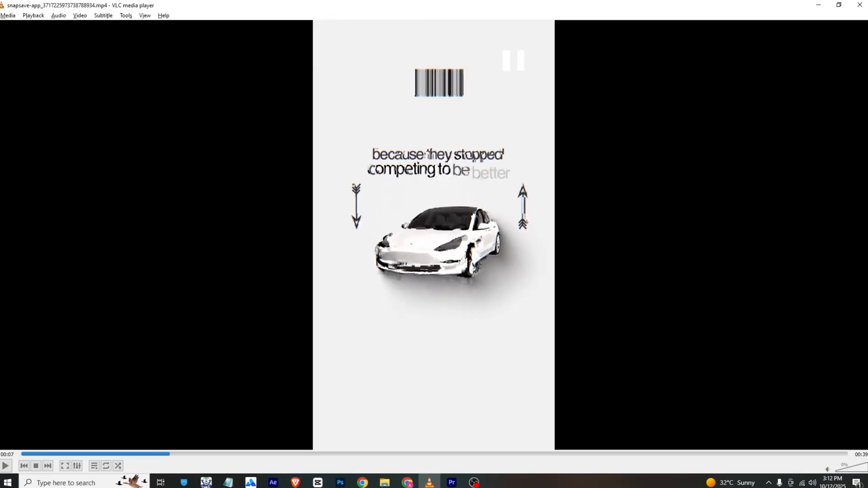
pyautogui.hotkey('alt', 'Tab')
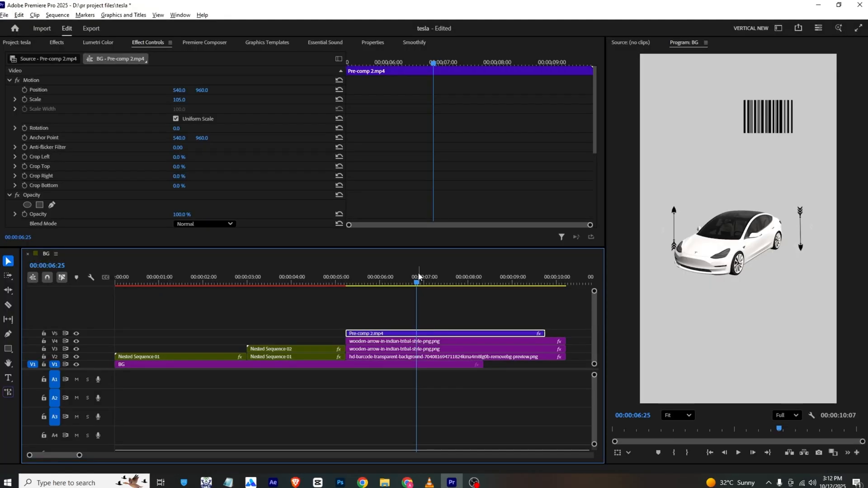
pyautogui.moveTo(419, 276); pyautogui.dragTo(399, 282)
pyautogui.press('c')
pyautogui.click(421, 333)
pyautogui.press('v')
pyautogui.click(437, 335)
pyautogui.press('Delete')
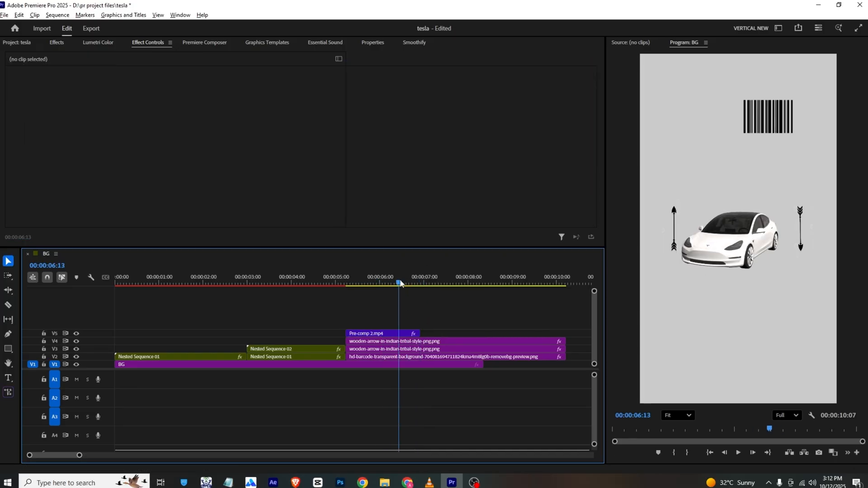
# - Nudge the Pre-comp 2.mp4 car slightly right and up so it sits between the two arrows
pyautogui.click(382, 334)
pyautogui.moveTo(179, 100)
pyautogui.mouseDown()
pyautogui.moveTo(181, 91)
pyautogui.moveTo(198, 89)
pyautogui.moveTo(191, 90)
pyautogui.mouseUp()
pyautogui.click(295, 315)
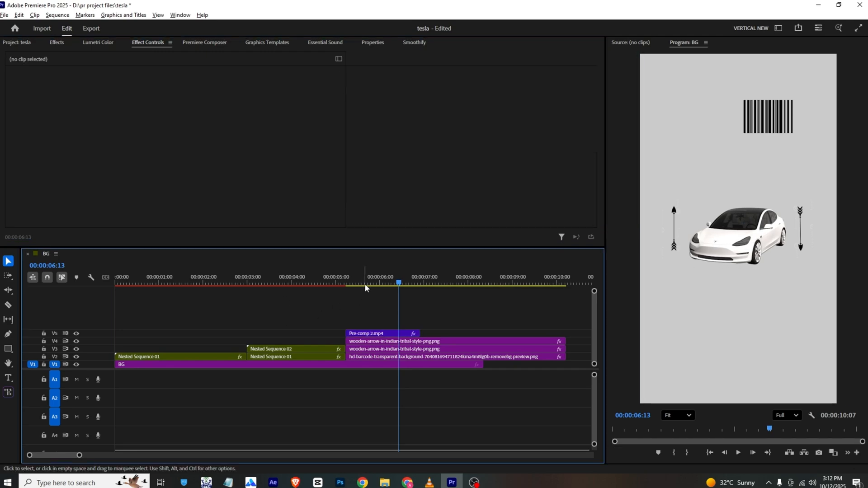
# - Play the new car scene from about 00:00:05:07 and switch to VLC to compare it with the reference
pyautogui.moveTo(361, 280); pyautogui.dragTo(348, 279)
pyautogui.press('space')
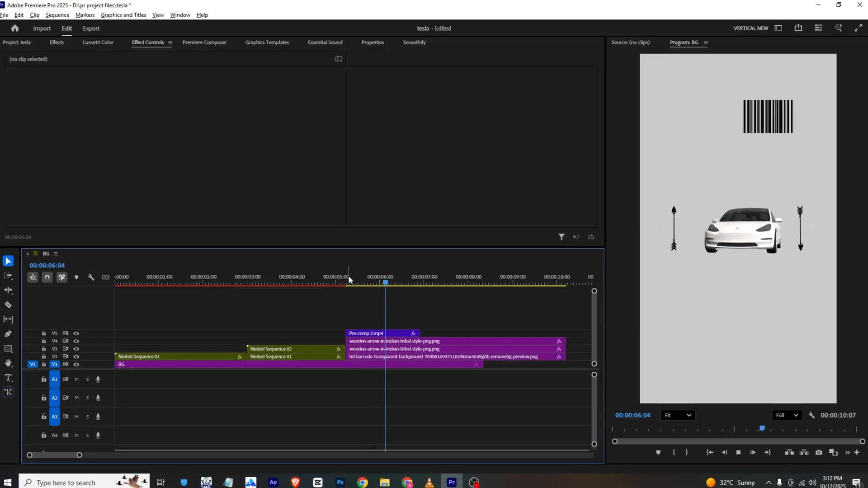
pyautogui.click(429, 483)
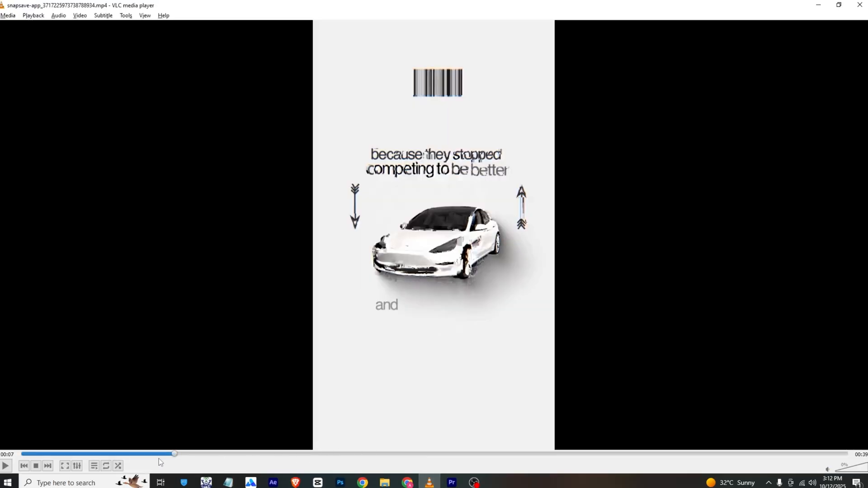
# - Check the caption moment in the VLC reference, then place the Untitled text template above Pre-comp 2.mp4, starting at 00:00:05:07
pyautogui.moveTo(152, 454); pyautogui.dragTo(140, 454)
pyautogui.hotkey('alt', 'Tab')
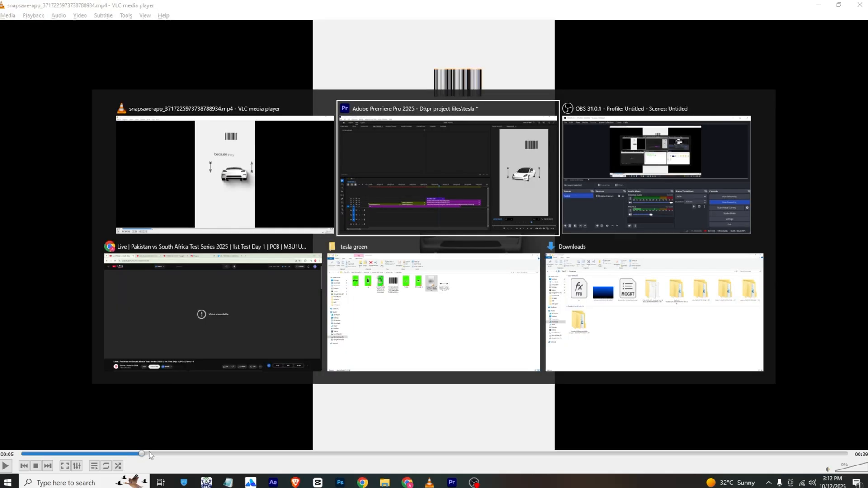
pyautogui.moveTo(375, 277)
pyautogui.mouseDown()
pyautogui.moveTo(345, 274)
pyautogui.moveTo(362, 274)
pyautogui.mouseUp()
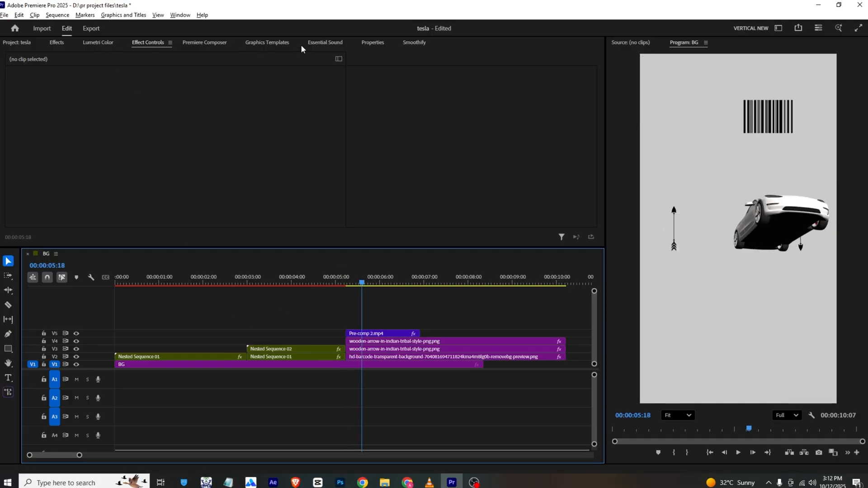
pyautogui.click(248, 42)
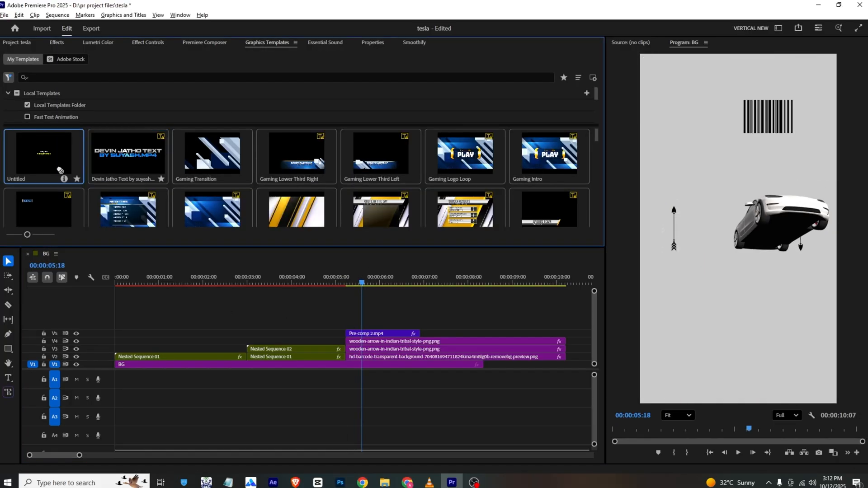
pyautogui.moveTo(59, 170); pyautogui.dragTo(347, 326)
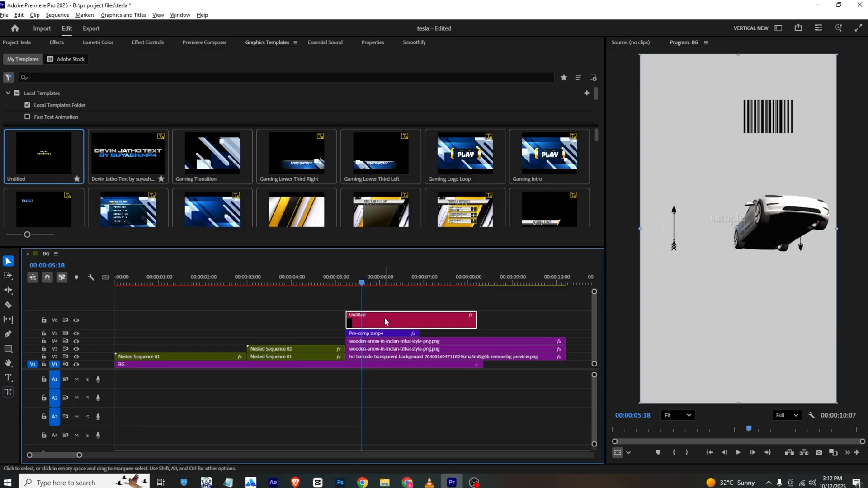
# - Read the caption wording in the VLC reference, then set the template's first text to "because they stoped" with a black fill
pyautogui.click(372, 42)
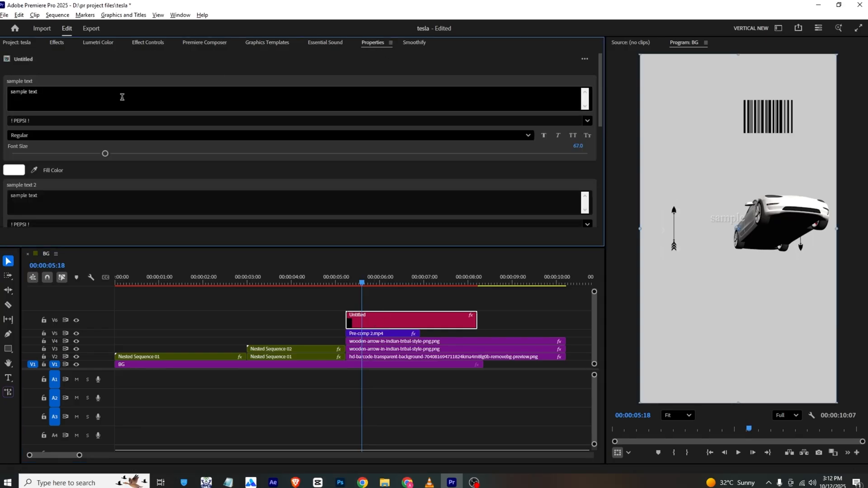
pyautogui.click(73, 102)
pyautogui.hotkey('alt', 'Tab')
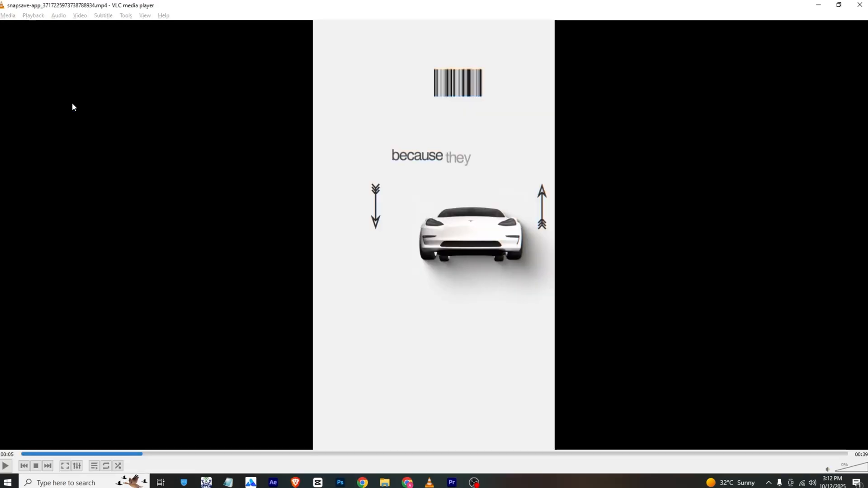
pyautogui.press('space')
pyautogui.press('space')
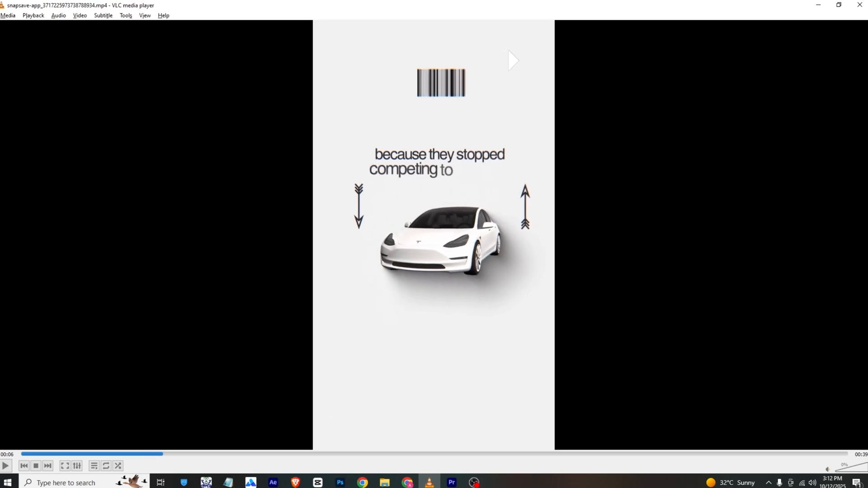
pyautogui.hotkey('alt', 'Tab')
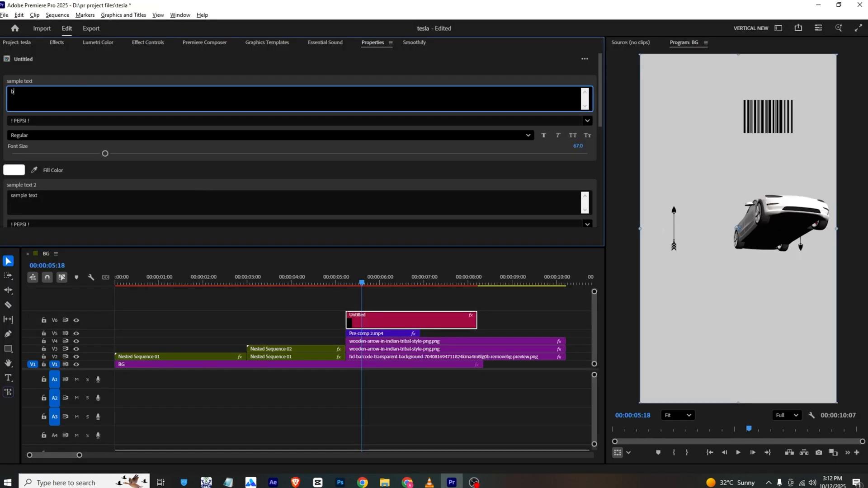
pyautogui.write('because they stoped')
pyautogui.click(92, 77)
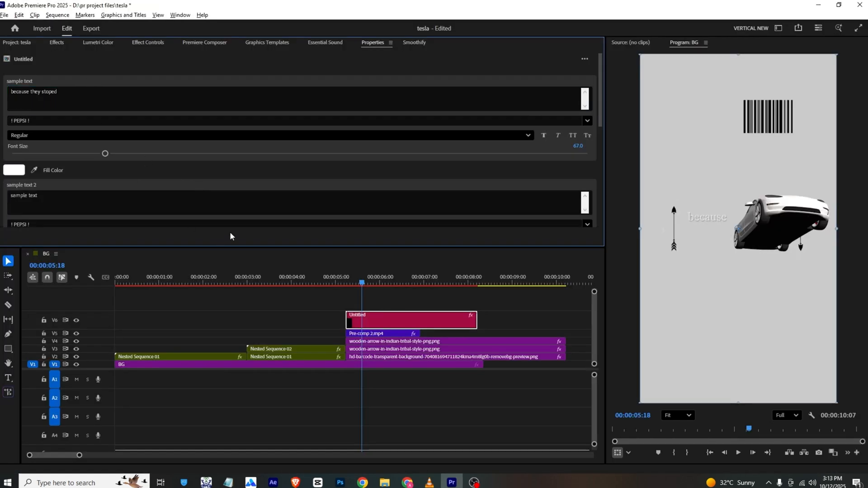
pyautogui.click(19, 170)
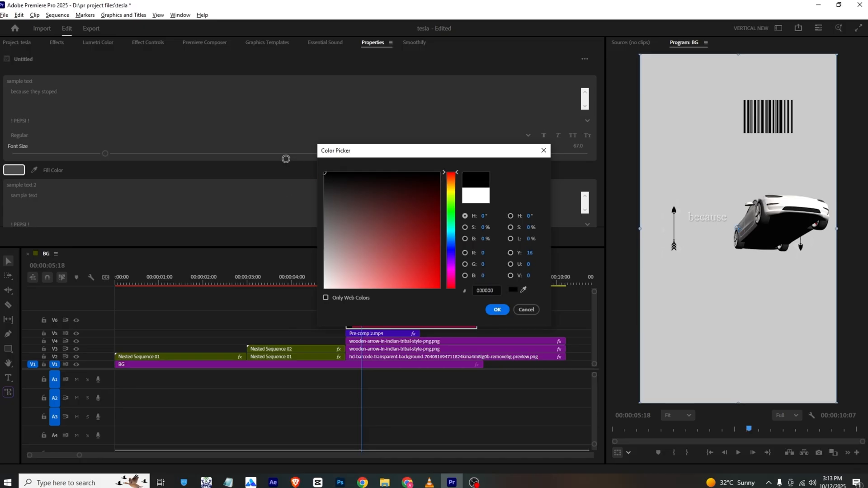
pyautogui.click(503, 311)
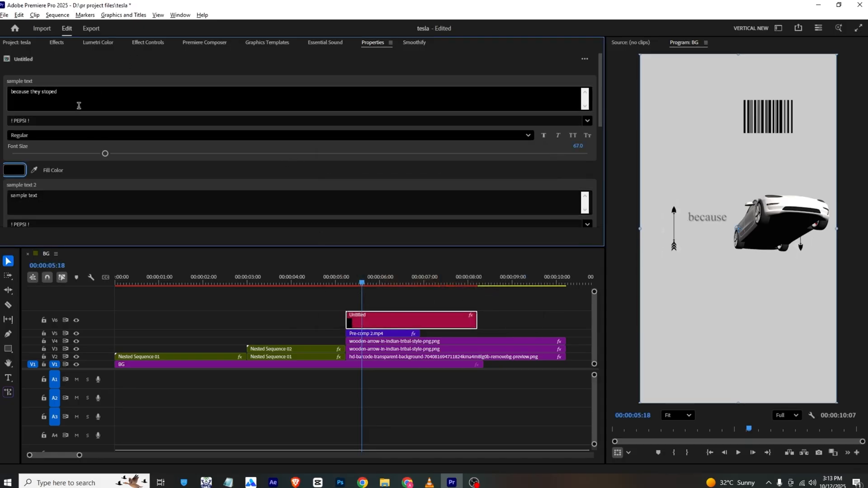
# - Give the caption the Adam Bold font, scale the clip to 142 and raise it to Y position 693
pyautogui.click(86, 120)
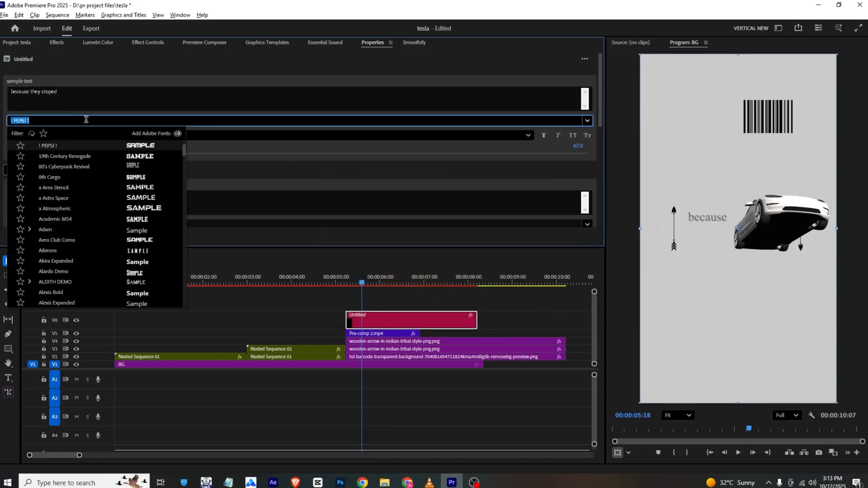
pyautogui.click(141, 232)
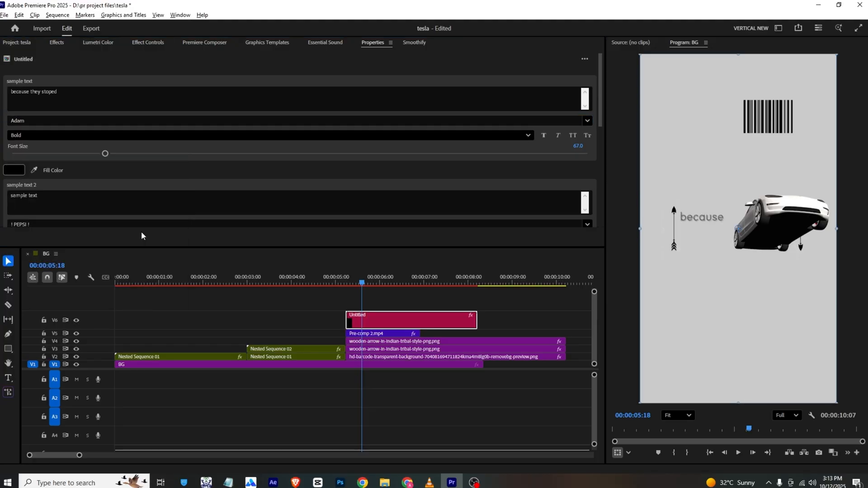
pyautogui.click(144, 42)
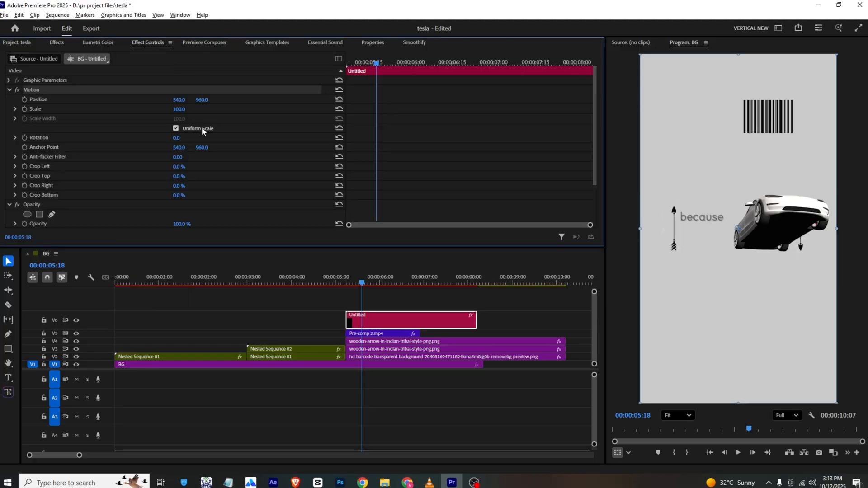
pyautogui.press('space')
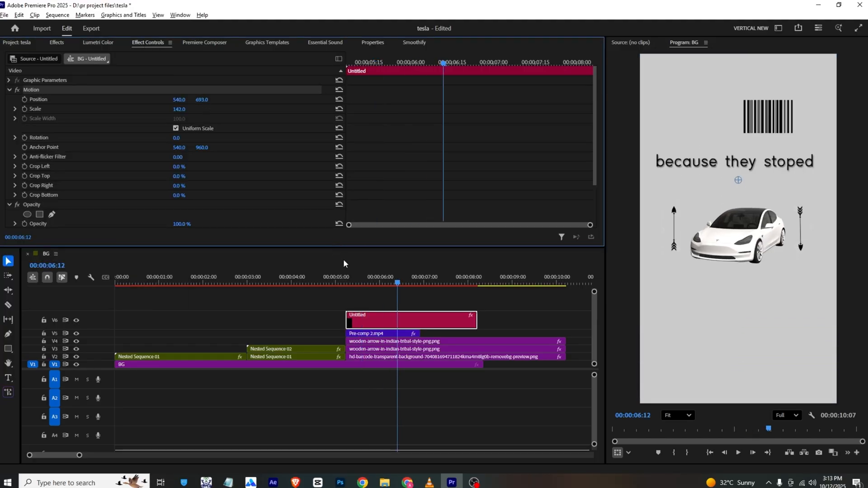
# - Try Adam Light, Akira Expanded, Alexis Bold and Alexis Expanded Italic as the caption font
pyautogui.click(363, 42)
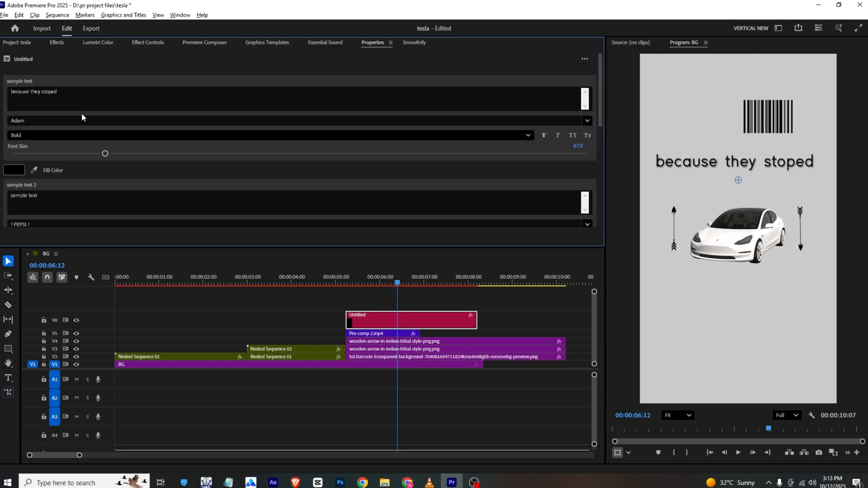
pyautogui.click(105, 114)
pyautogui.click(141, 169)
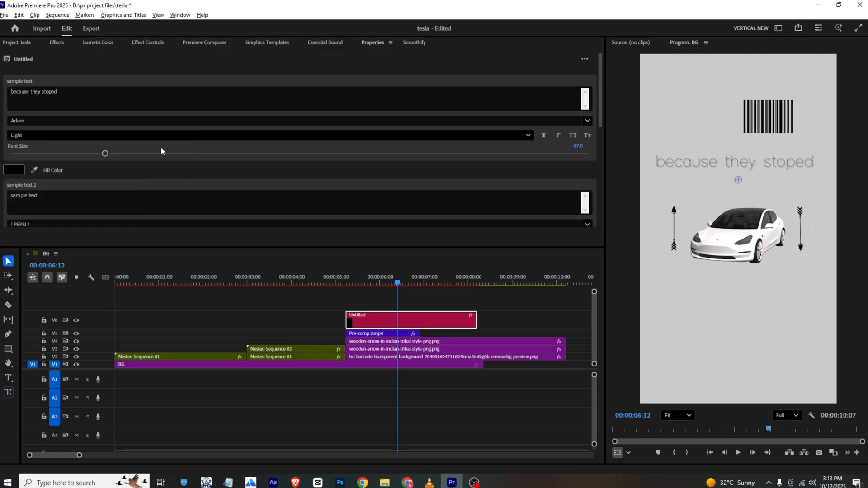
pyautogui.scroll(-3, 141, 119)
pyautogui.click(141, 120)
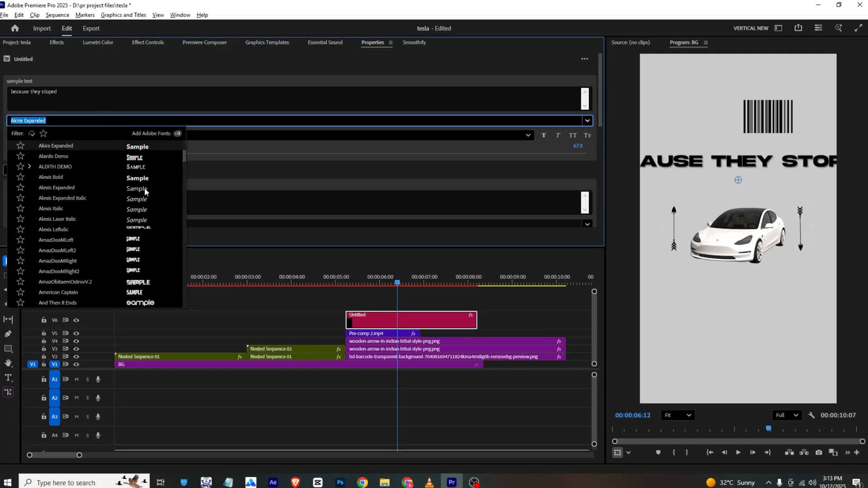
pyautogui.click(142, 179)
pyautogui.click(115, 121)
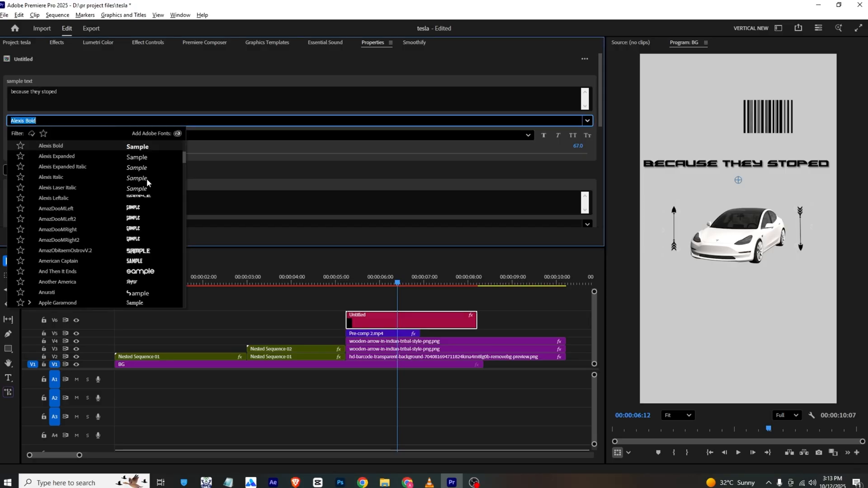
pyautogui.click(136, 168)
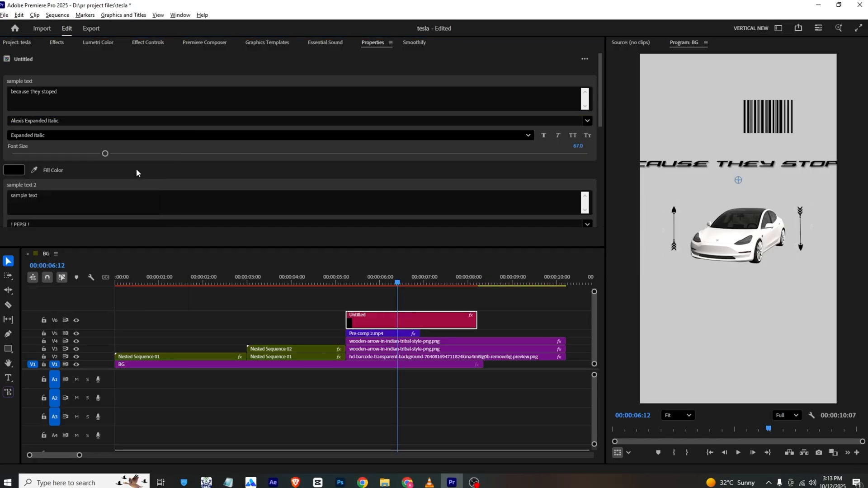
# - Set the caption font to Apple Garamond Light and scale the clip to 196
pyautogui.click(94, 119)
pyautogui.scroll(-3, 183, 232)
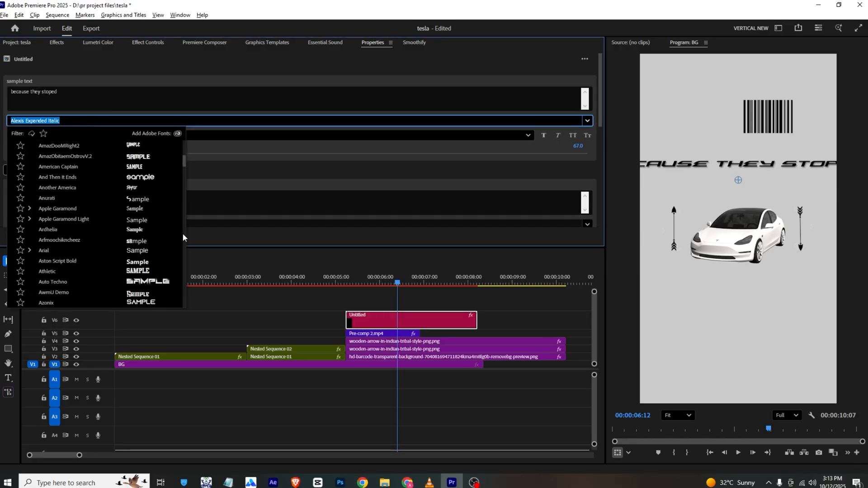
pyautogui.click(143, 220)
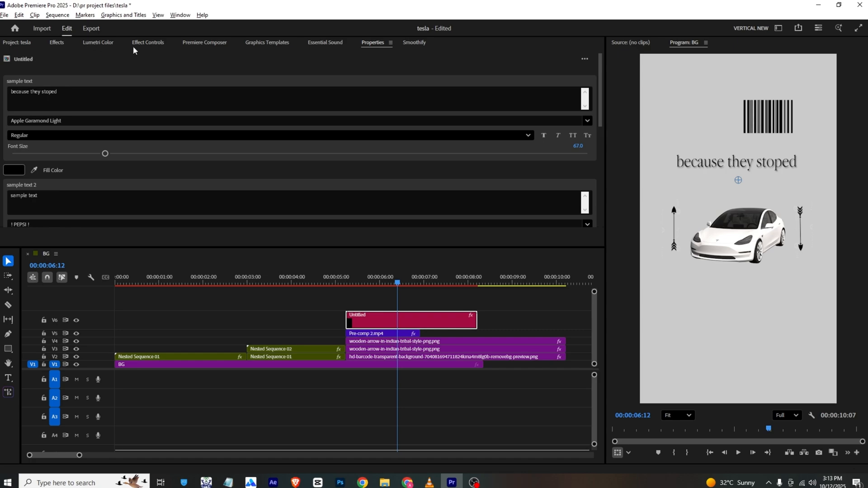
pyautogui.click(145, 43)
pyautogui.moveTo(179, 109); pyautogui.dragTo(210, 109)
# - Duplicate the caption clip onto track V7, lower the copy to Y position 790 and check the second line in the VLC reference
pyautogui.keyDown('alt'); pyautogui.moveTo(387, 319); pyautogui.dragTo(387, 301); pyautogui.keyUp('alt')
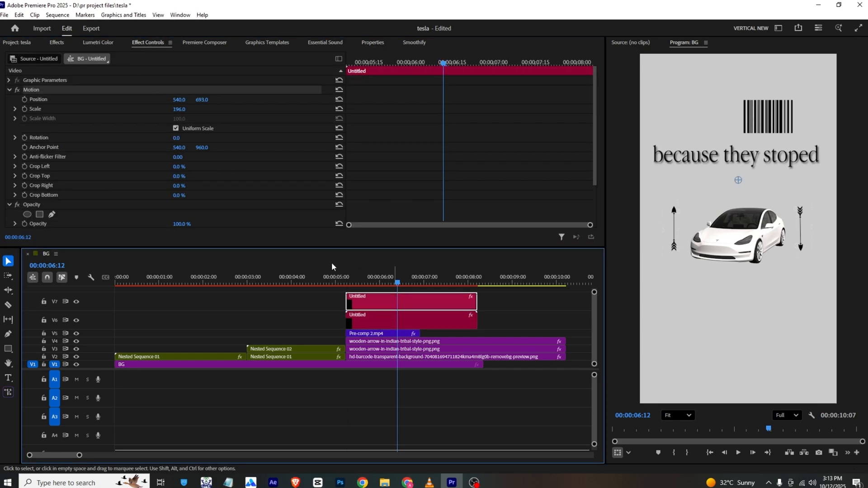
pyautogui.moveTo(202, 100); pyautogui.dragTo(241, 100)
pyautogui.hotkey('alt', 'Tab')
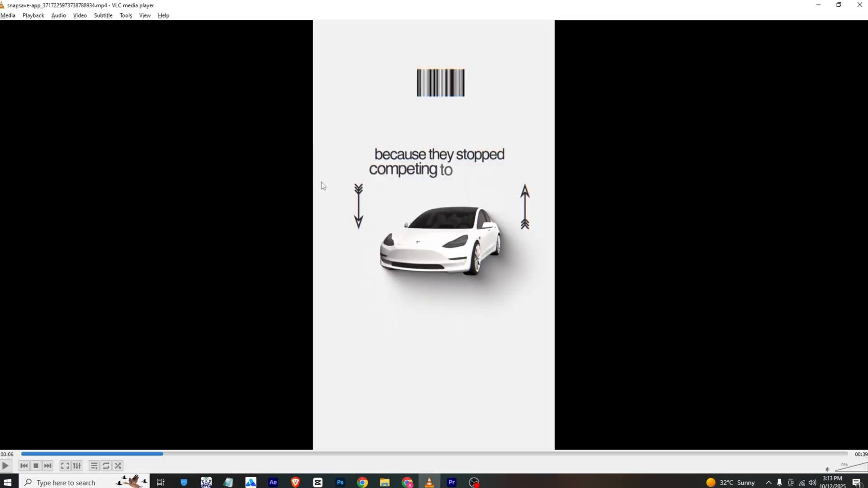
pyautogui.hotkey('alt', 'Tab')
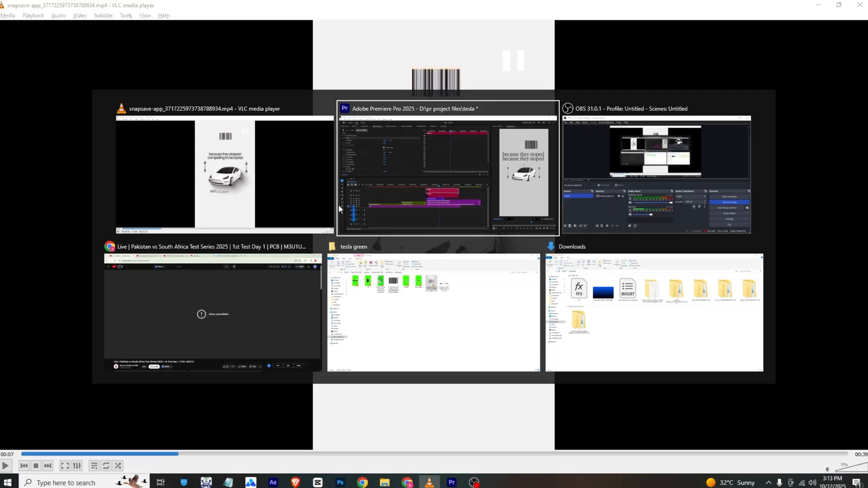
# - Change the duplicate's text to "competing to be better", scale it to 181 and set its Y position to 797
pyautogui.click(377, 45)
pyautogui.click(114, 106)
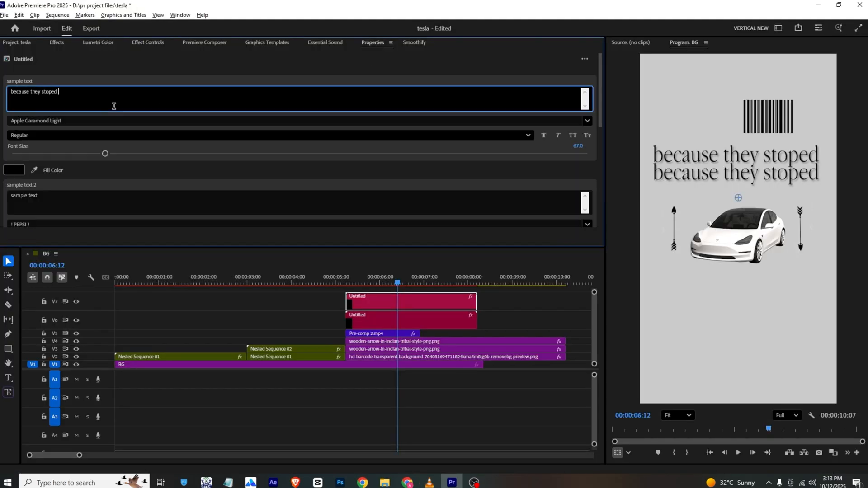
pyautogui.write('competing to be better')
pyautogui.click(100, 53)
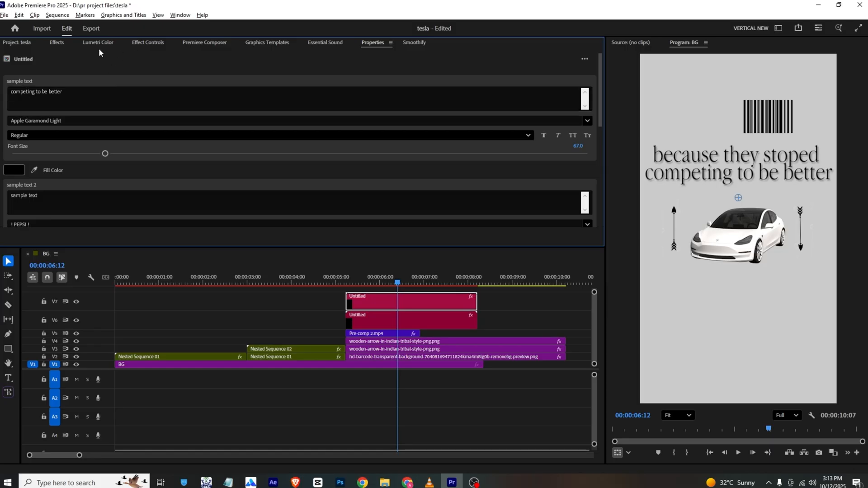
pyautogui.click(138, 44)
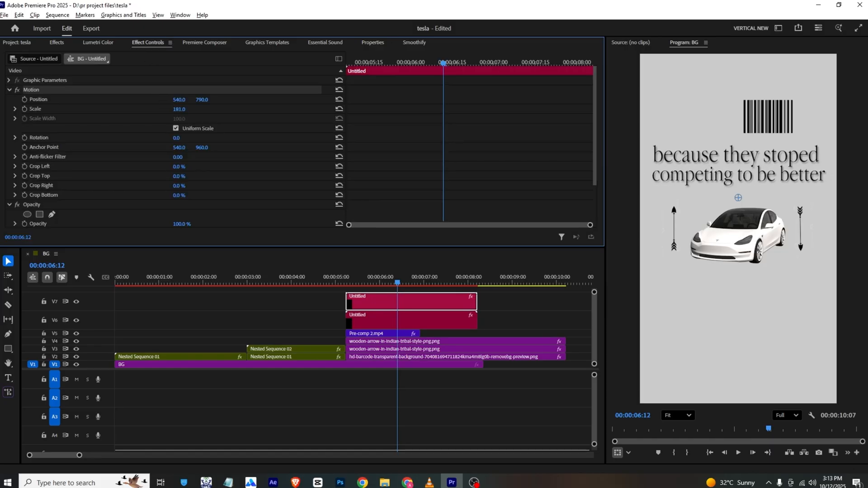
pyautogui.moveTo(201, 100)
pyautogui.mouseDown()
pyautogui.moveTo(190, 100)
pyautogui.moveTo(204, 100)
pyautogui.mouseUp()
# - Shift the "competing to be better" clip about 13 frames later and play both captions from the start of the car scene
pyautogui.moveTo(370, 304); pyautogui.dragTo(389, 304)
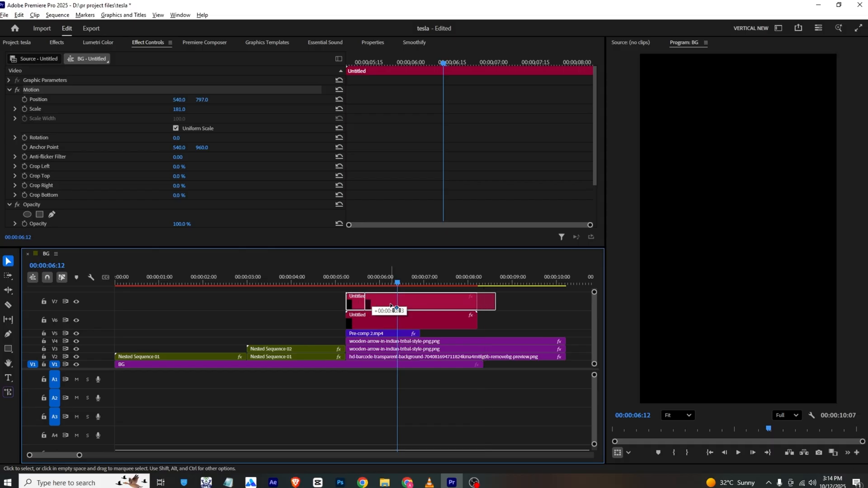
pyautogui.click(349, 282)
pyautogui.moveTo(349, 281)
pyautogui.mouseDown()
pyautogui.moveTo(341, 281)
pyautogui.moveTo(348, 279)
pyautogui.mouseUp()
pyautogui.press('space')
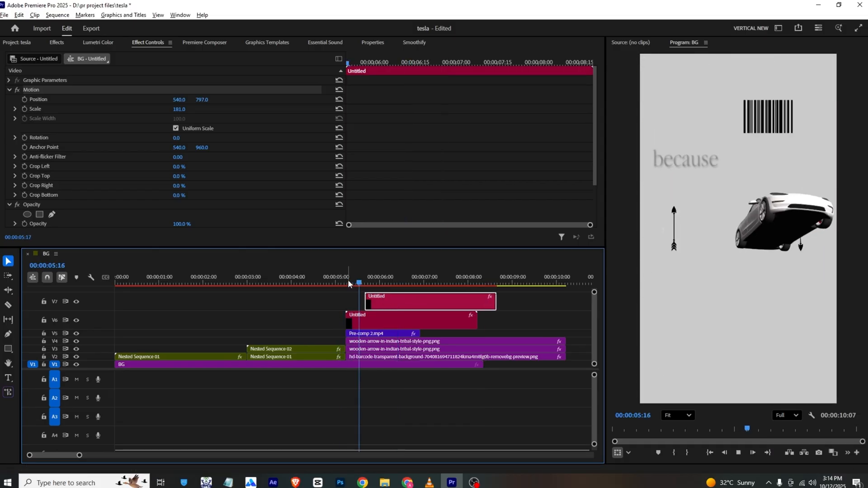
pyautogui.press('space')
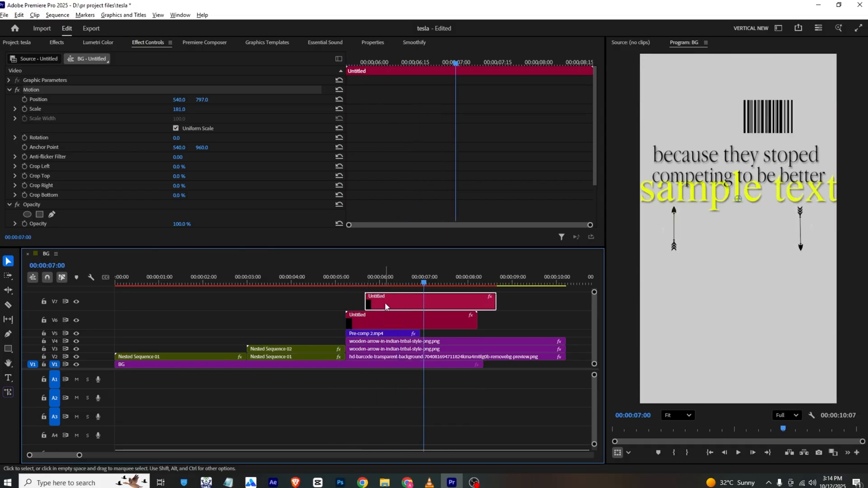
# - Clear the second placeholder text in both caption clips and replay the car scene
pyautogui.click(367, 43)
pyautogui.scroll(-2, 172, 92)
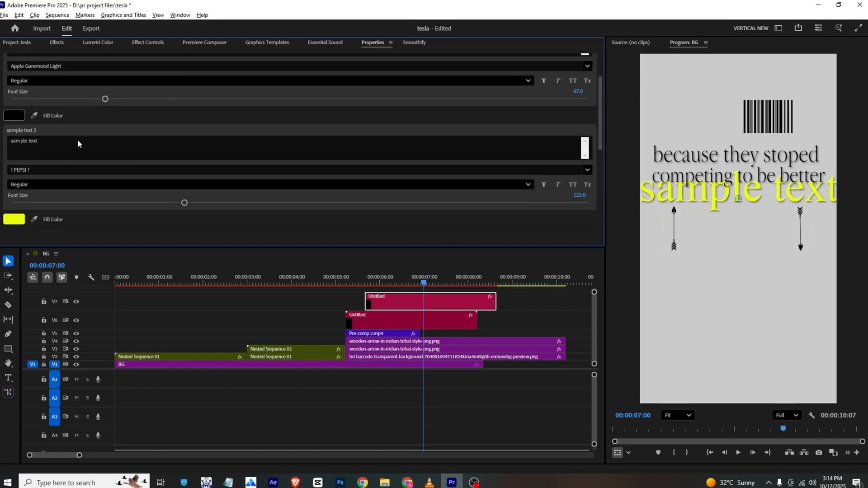
pyautogui.click(77, 139)
pyautogui.press('BackSpace')
pyautogui.click(389, 322)
pyautogui.scroll(-2, 161, 133)
pyautogui.doubleClick(72, 111)
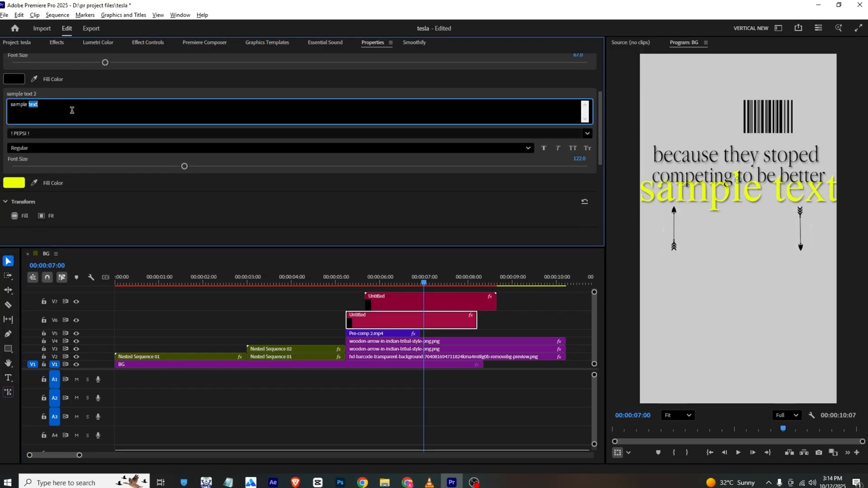
pyautogui.click(137, 95)
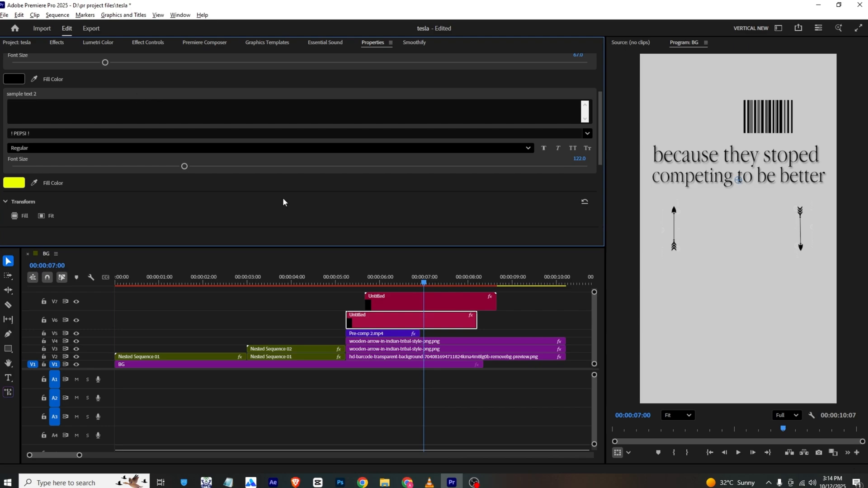
pyautogui.click(338, 273)
pyautogui.press('space')
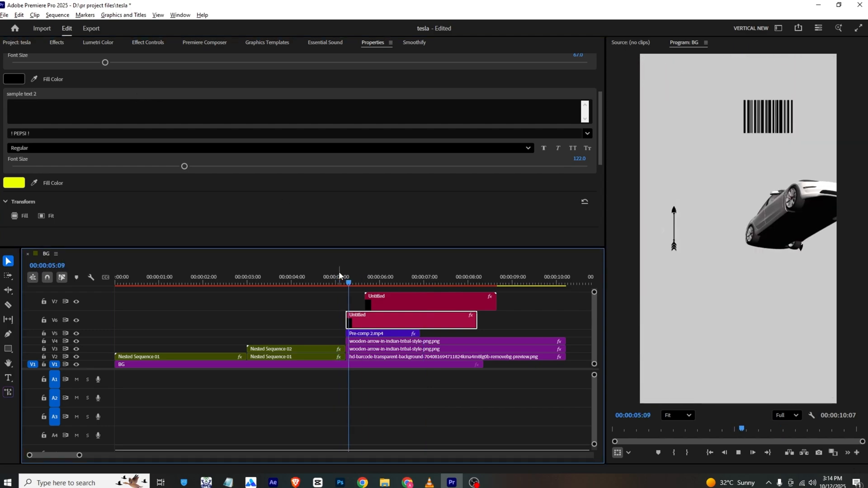
# - Shift the "competing to be better" caption clip about half a second later and play the car scene from its start
pyautogui.moveTo(387, 298); pyautogui.dragTo(408, 298)
pyautogui.click(346, 278)
pyautogui.press('space')
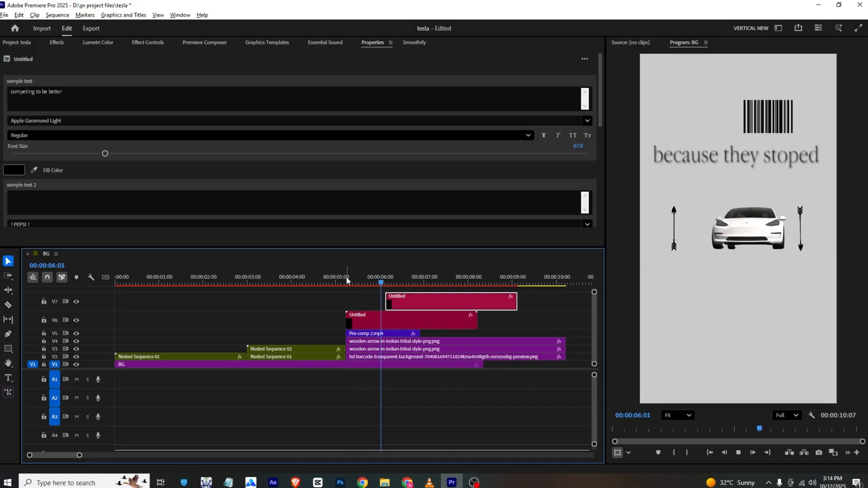
pyautogui.press('space')
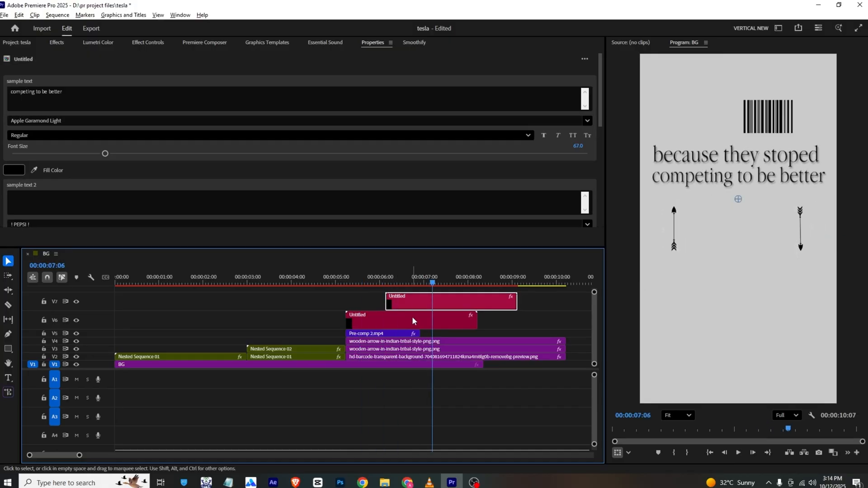
# - Extend the end of the Pre-comp 2.mp4 car clip to about 00:00:09:20 and scrub back through the car scene
pyautogui.moveTo(419, 333); pyautogui.dragTo(544, 341)
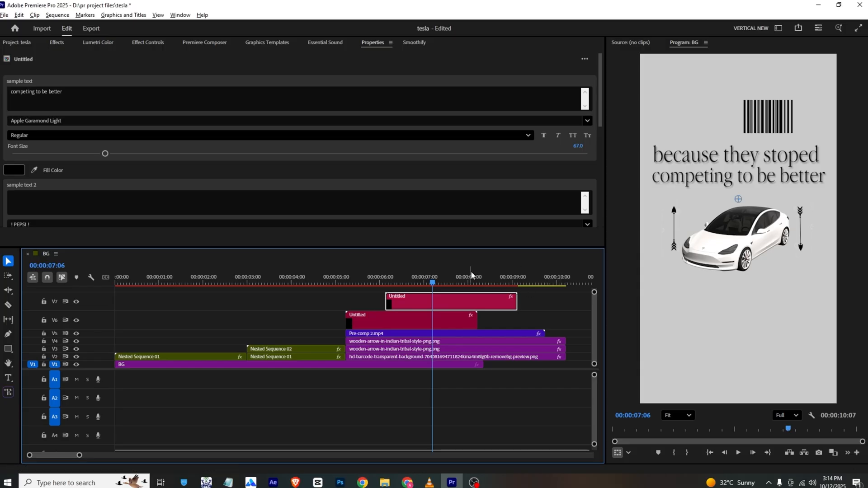
pyautogui.click(442, 274)
pyautogui.moveTo(457, 285); pyautogui.dragTo(348, 281)
pyautogui.click(341, 280)
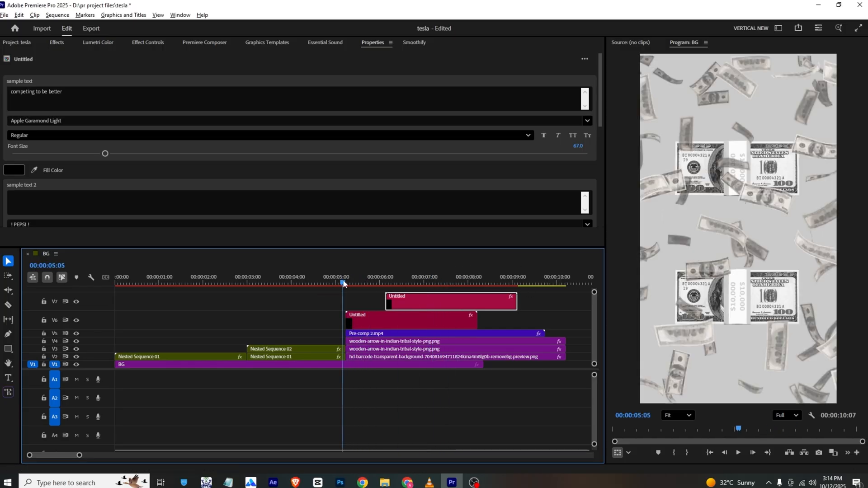
# - Nest the Pre-comp 2, both arrow clips and the barcode clip into one sequence, leaving the captions outside
pyautogui.moveTo(562, 325); pyautogui.dragTo(490, 357)
pyautogui.rightClick(488, 356)
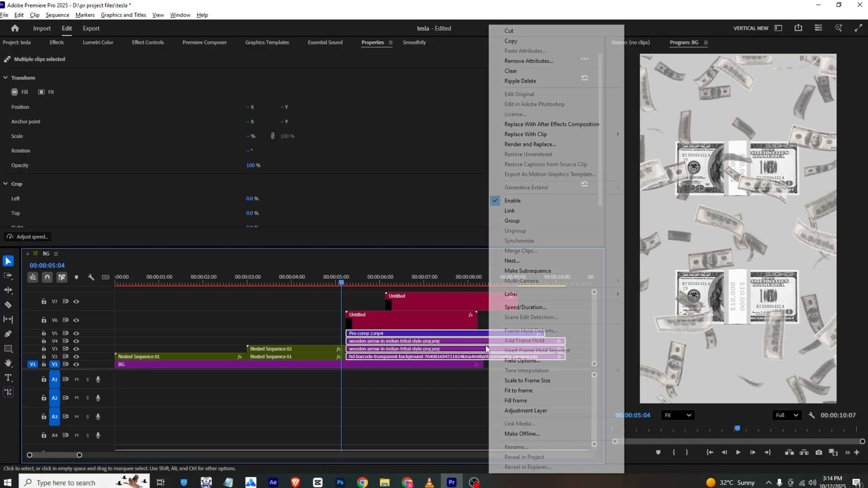
pyautogui.click(507, 261)
pyautogui.click(445, 251)
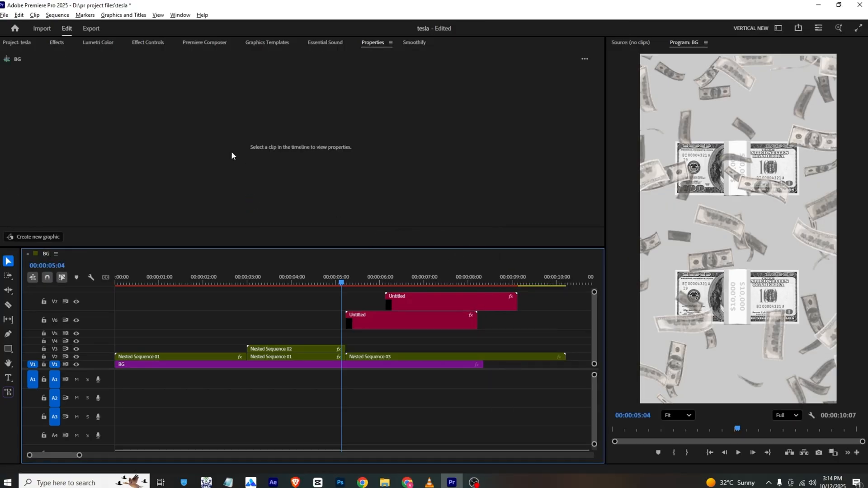
# - Keyframe Nested Sequence 03 at Position X 547 and Scale 100, placing both keyframes at about 00:00:05:16
pyautogui.click(144, 42)
pyautogui.click(371, 357)
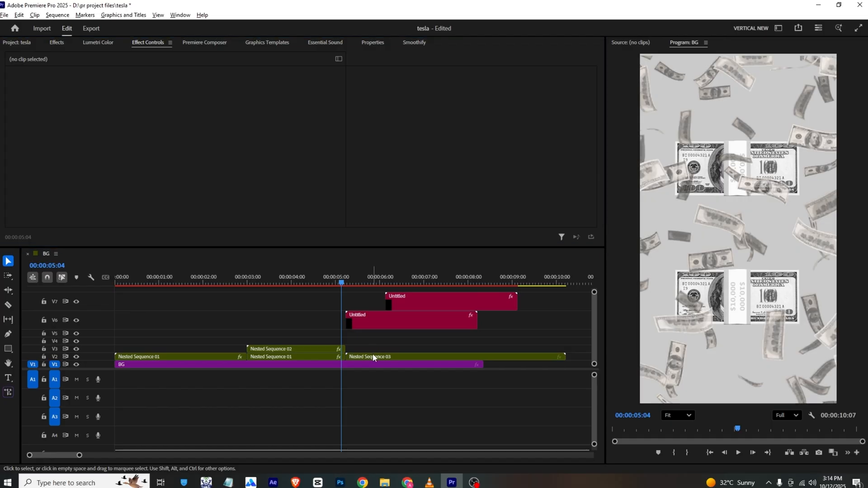
pyautogui.click(26, 90)
pyautogui.click(25, 99)
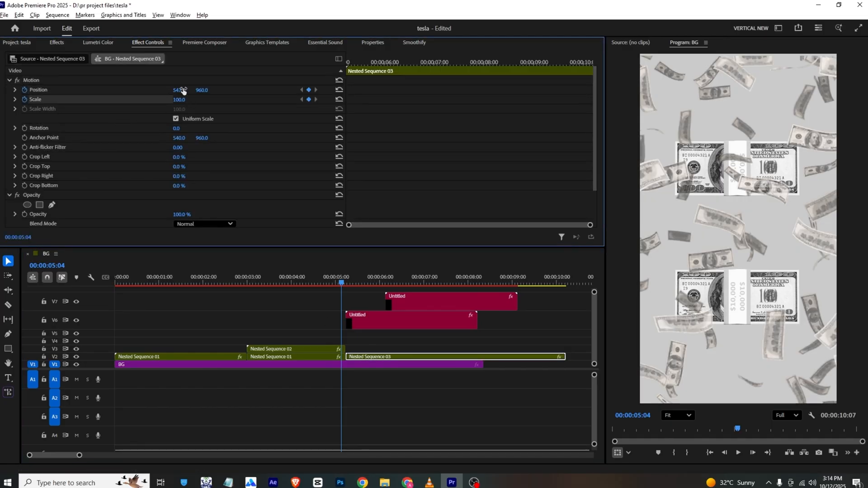
pyautogui.click(345, 277)
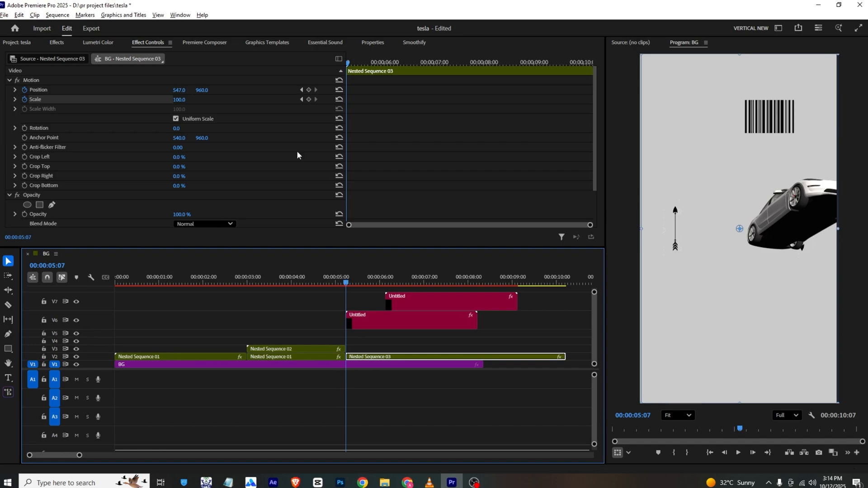
pyautogui.click(309, 89)
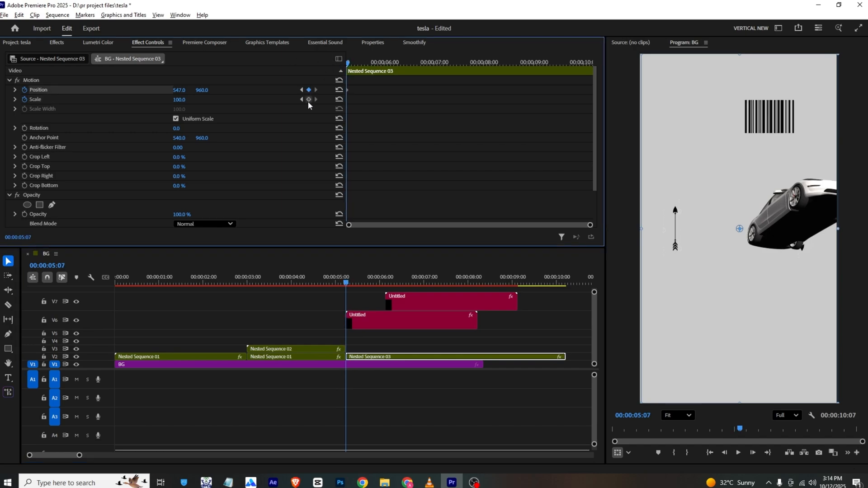
pyautogui.click(308, 99)
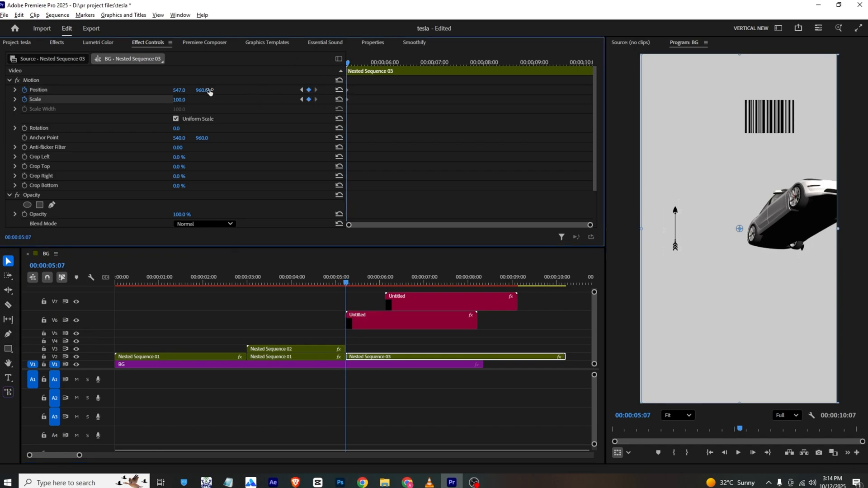
pyautogui.moveTo(349, 100); pyautogui.dragTo(373, 101)
pyautogui.moveTo(348, 63); pyautogui.dragTo(361, 89)
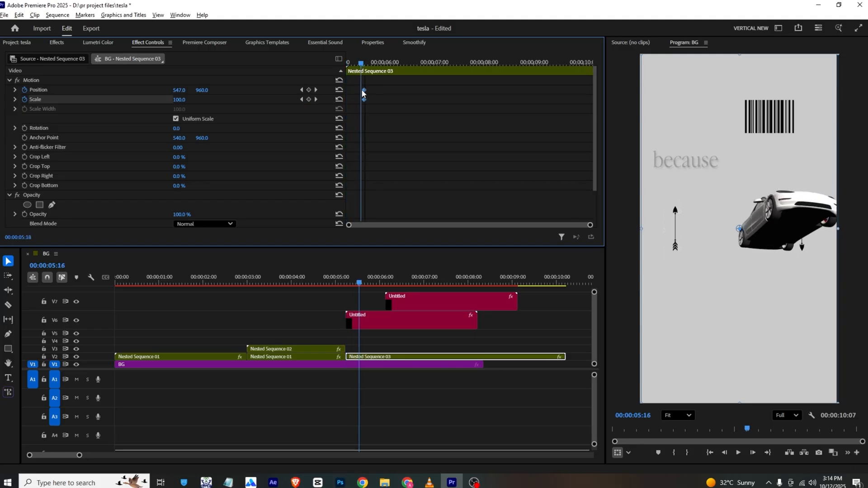
# - At the first frame of Nested Sequence 03, keyframe its position past the right edge with a reduced scale and play the slide-in
pyautogui.click(350, 66)
pyautogui.moveTo(180, 90); pyautogui.dragTo(457, 90)
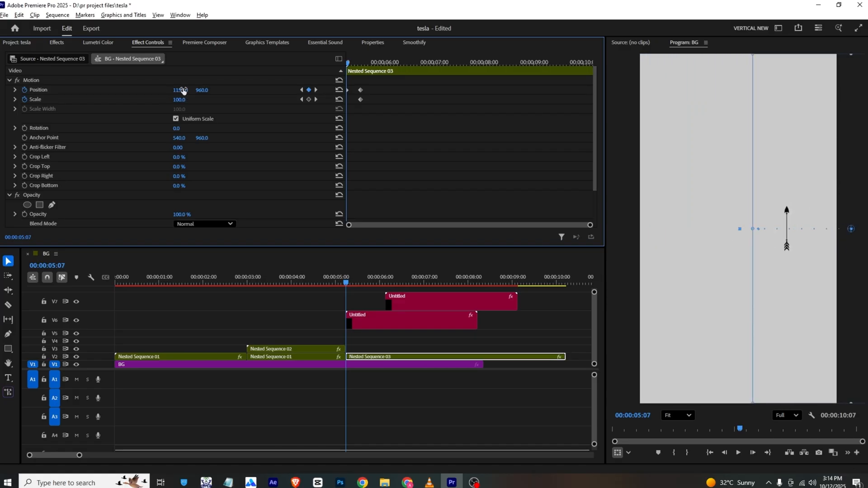
pyautogui.press('space')
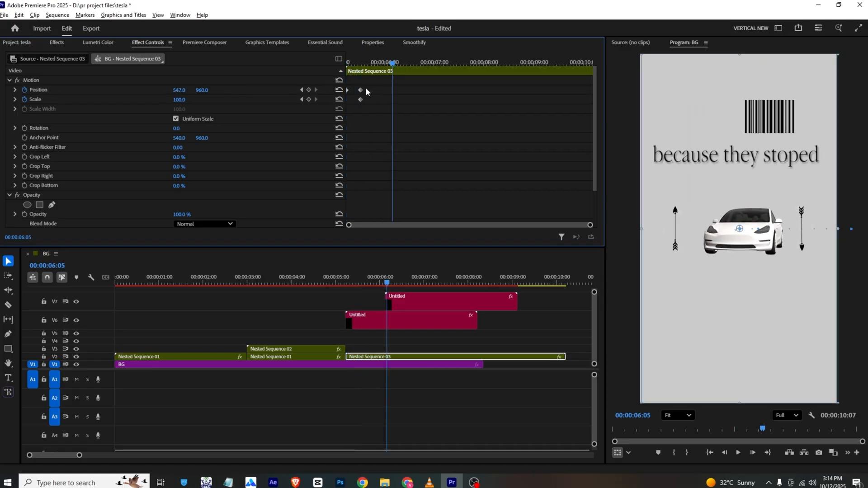
pyautogui.click(347, 61)
pyautogui.press('space')
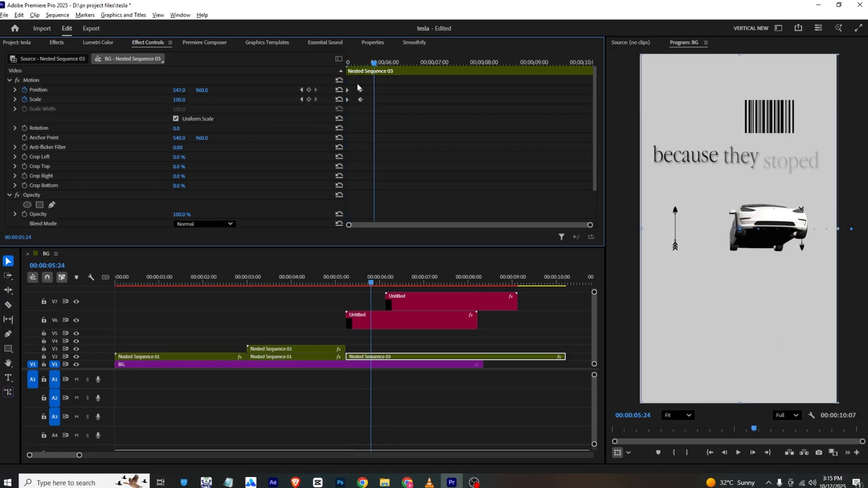
# - Move the ending Position and Scale keyframes of Nested Sequence 03 to about 00:00:06:05 and replay the slide-in
pyautogui.moveTo(368, 100); pyautogui.dragTo(392, 99)
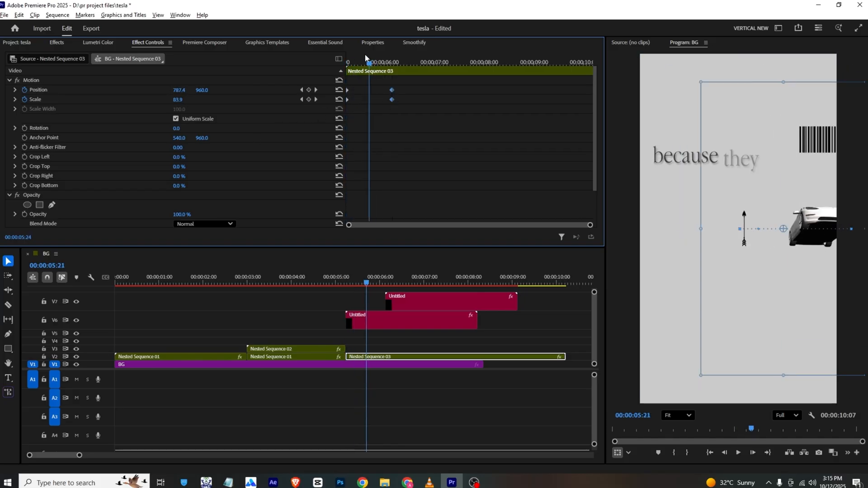
pyautogui.click(347, 61)
pyautogui.press('space')
pyautogui.press('space')
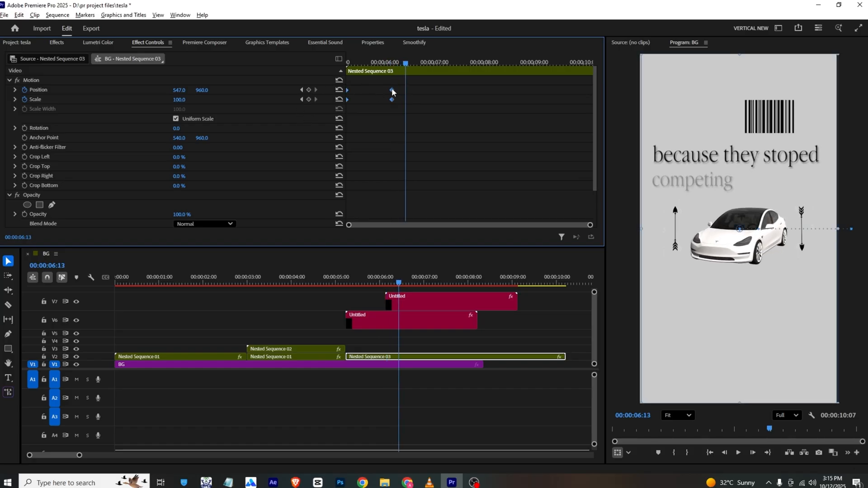
# - Apply eased temporal interpolation to all Position and Scale keyframes of Nested Sequence 03 and replay the car scene
pyautogui.rightClick(392, 90)
pyautogui.moveTo(425, 163)
pyautogui.click(511, 219)
pyautogui.click(347, 61)
pyautogui.press('space')
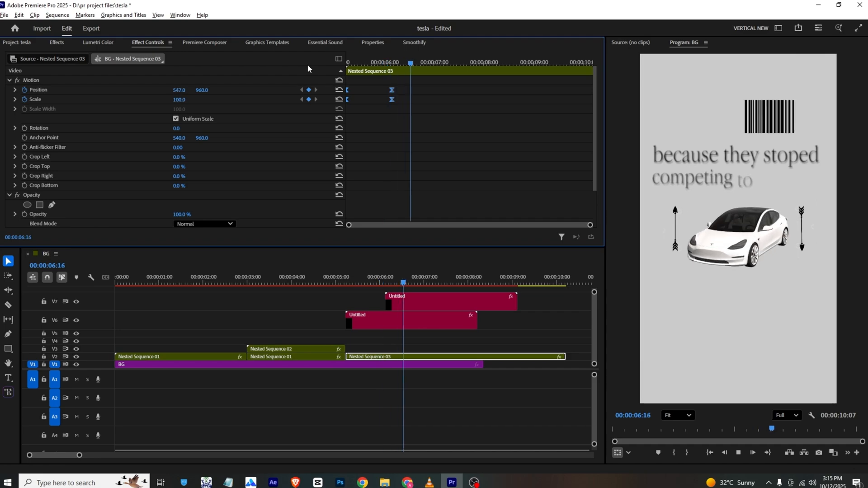
pyautogui.click(425, 304)
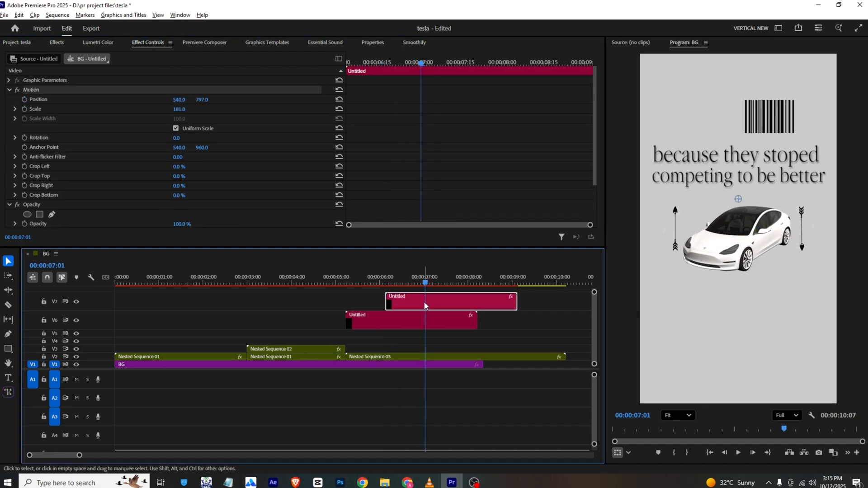
pyautogui.hotkey('ctrl', 'r')
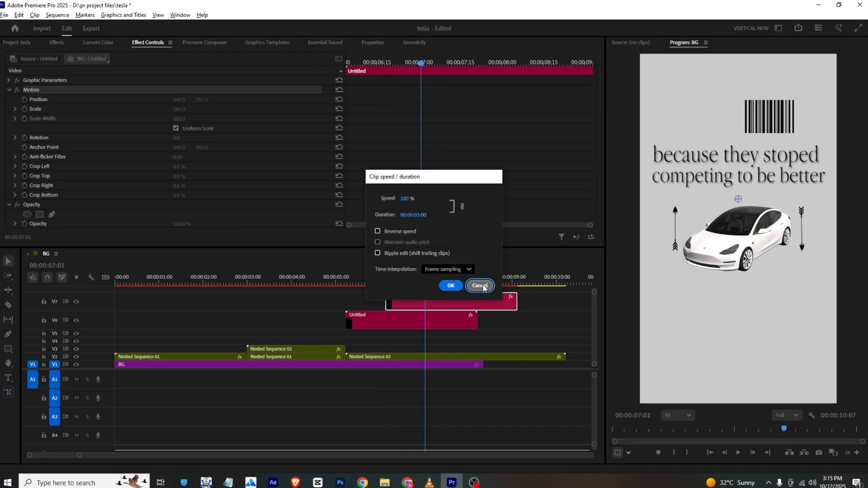
pyautogui.click(443, 283)
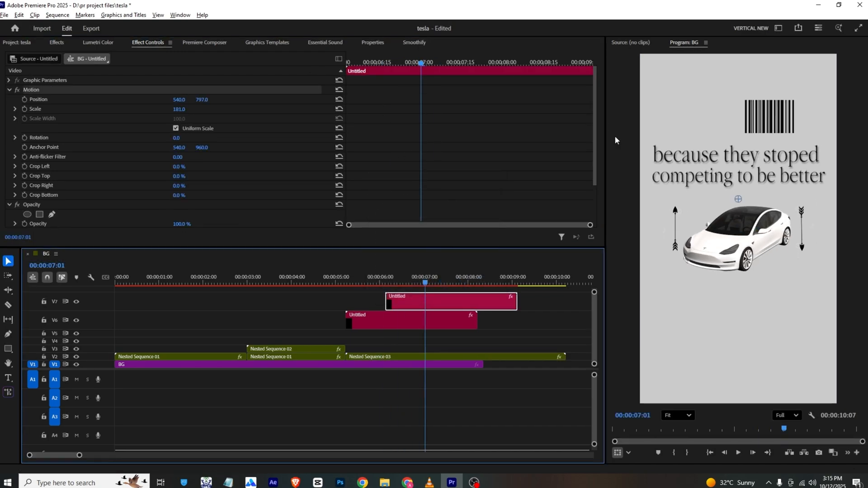
# - Check the change to the next scene in the VLC reference and, back in Premiere Pro, trim both caption clips to end at 00:00:07:11
pyautogui.click(431, 480)
pyautogui.press('space')
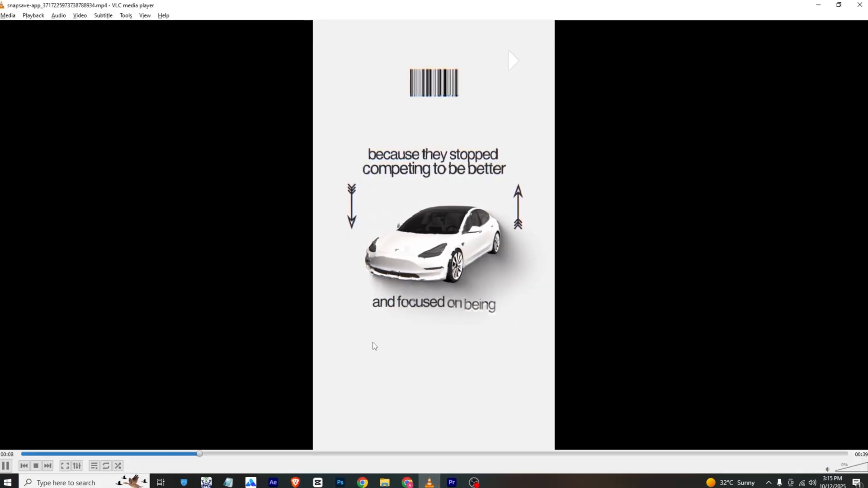
pyautogui.press('space')
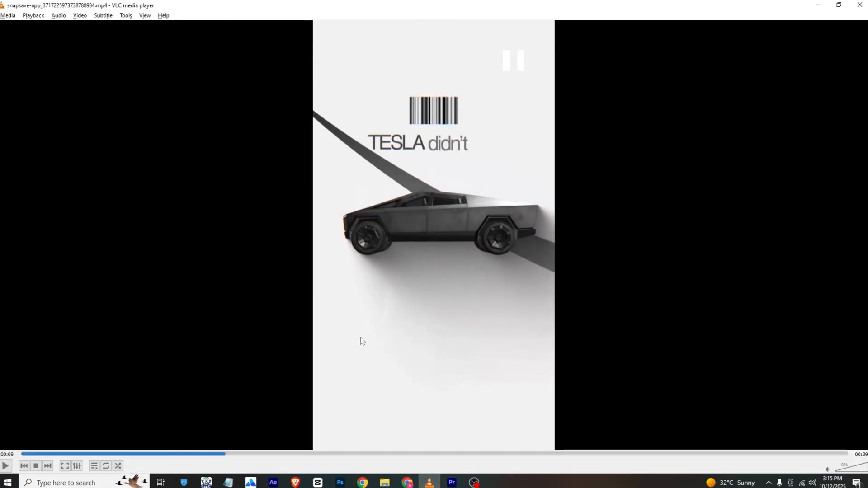
pyautogui.moveTo(219, 453)
pyautogui.mouseDown()
pyautogui.moveTo(211, 456)
pyautogui.moveTo(221, 462)
pyautogui.mouseUp()
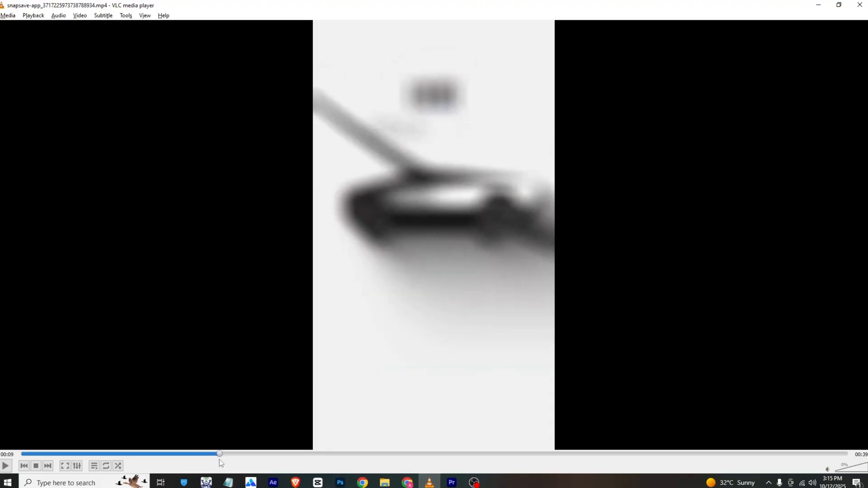
pyautogui.click(451, 482)
pyautogui.press('c')
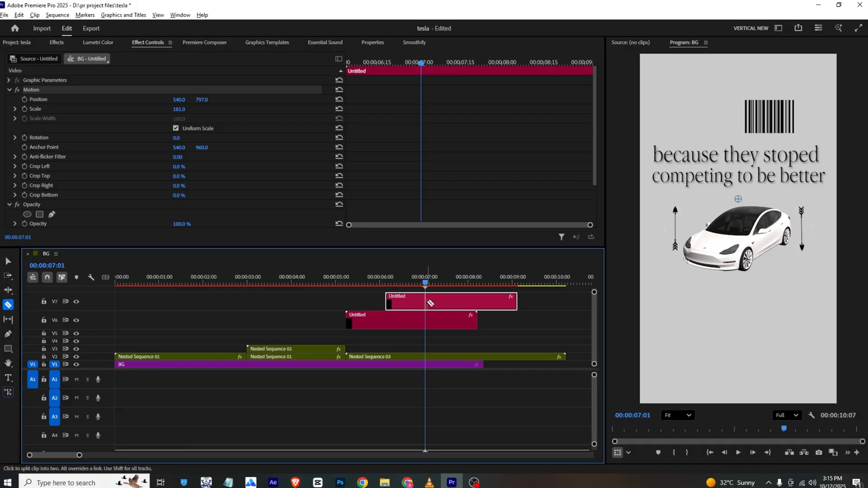
pyautogui.moveTo(427, 281); pyautogui.dragTo(441, 283)
pyautogui.click(440, 303)
pyautogui.click(441, 319)
pyautogui.press('v')
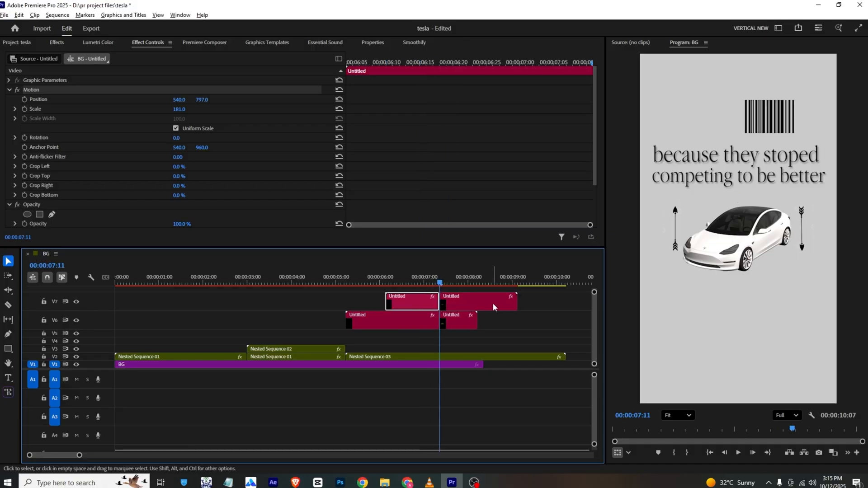
pyautogui.moveTo(530, 295); pyautogui.dragTo(415, 334)
pyautogui.press('Delete')
# - Move both caption clips down to tracks V3 and V4 and split Nested Sequence 03 at 00:00:07:11
pyautogui.moveTo(426, 322); pyautogui.dragTo(428, 351)
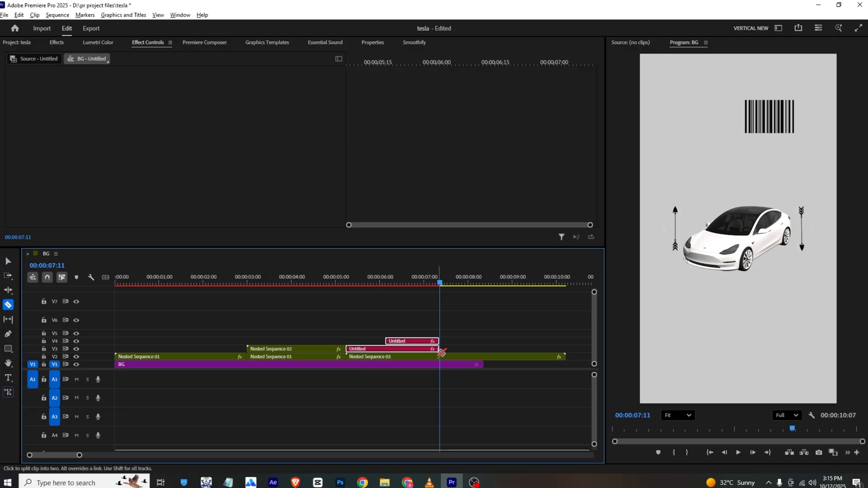
pyautogui.click(468, 347)
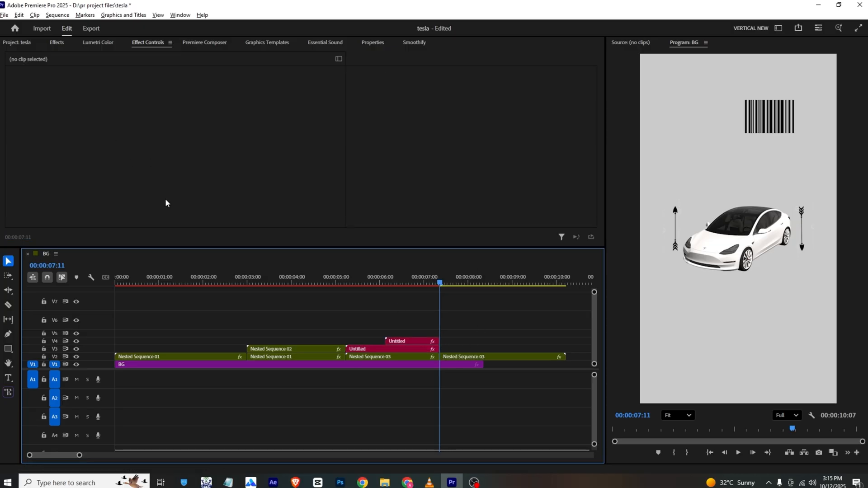
# - Create an adjustment layer and place it on track V5 starting at about 00:00:07:00
pyautogui.click(14, 42)
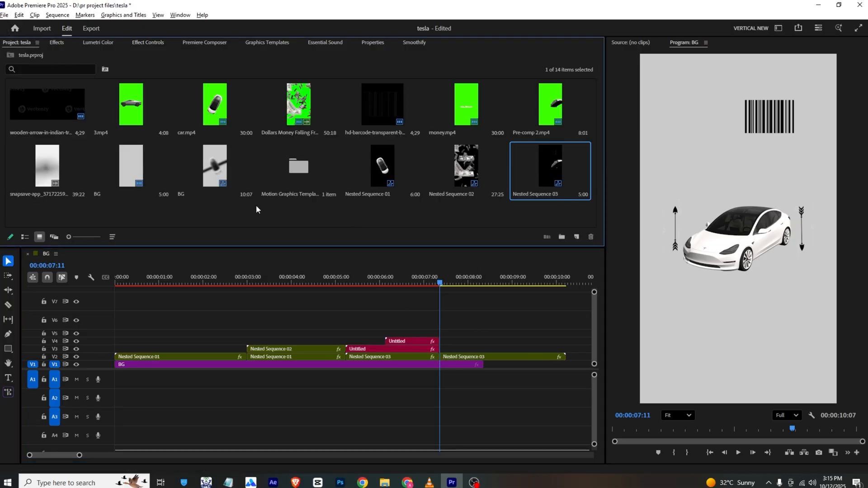
pyautogui.rightClick(256, 209)
pyautogui.moveTo(312, 246)
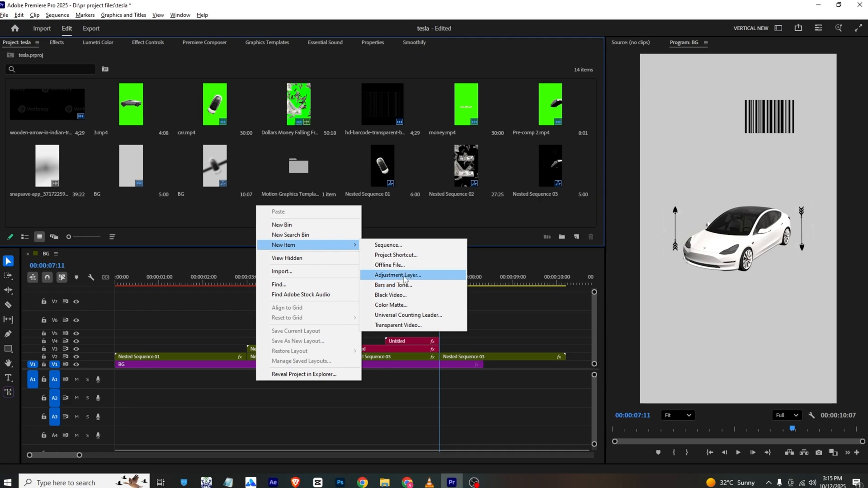
pyautogui.click(398, 275)
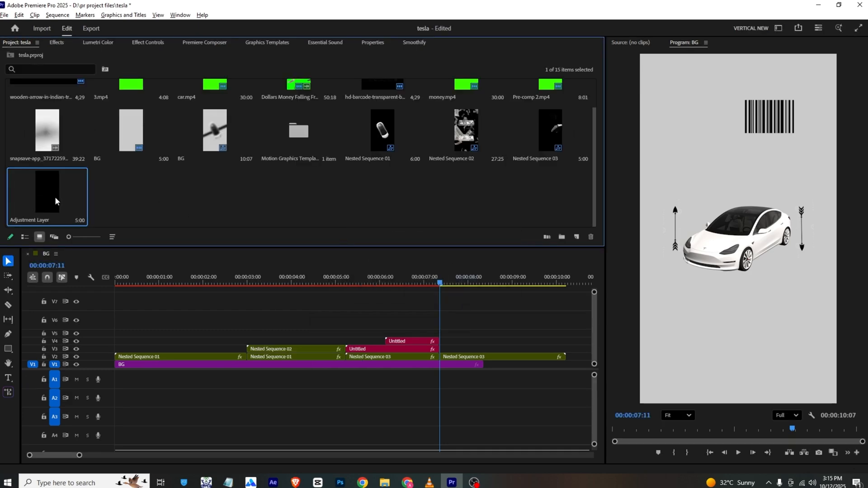
pyautogui.moveTo(56, 201); pyautogui.dragTo(452, 339)
# - Trim the adjustment layer to end at 00:00:07:11 and shift it about 6 frames later so it straddles the scene cut
pyautogui.press('c')
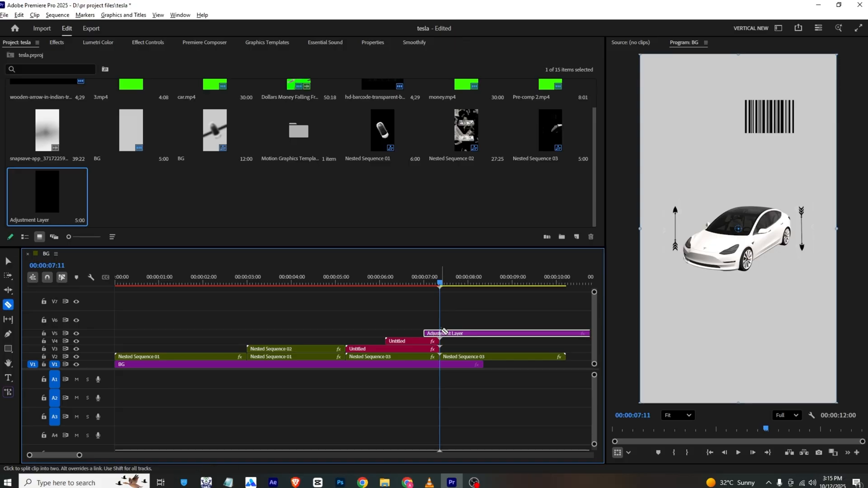
pyautogui.click(440, 334)
pyautogui.press('v')
pyautogui.click(461, 335)
pyautogui.press('Delete')
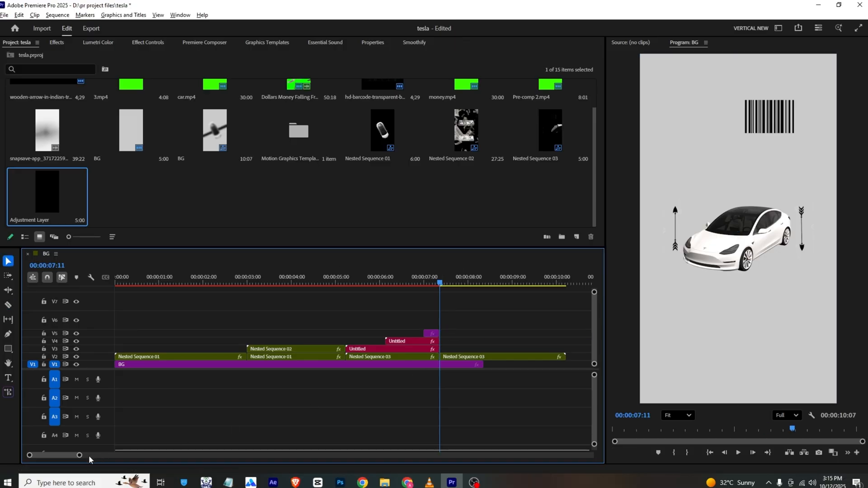
pyautogui.moveTo(79, 456); pyautogui.dragTo(50, 456)
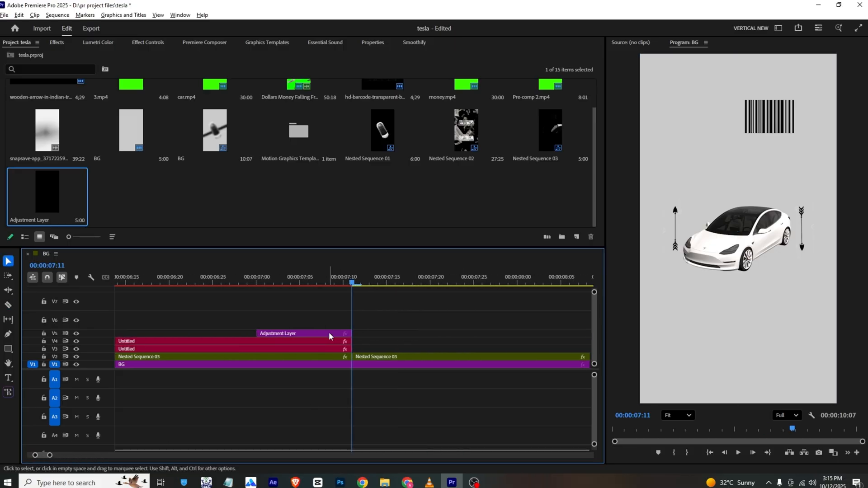
pyautogui.moveTo(339, 334); pyautogui.dragTo(391, 335)
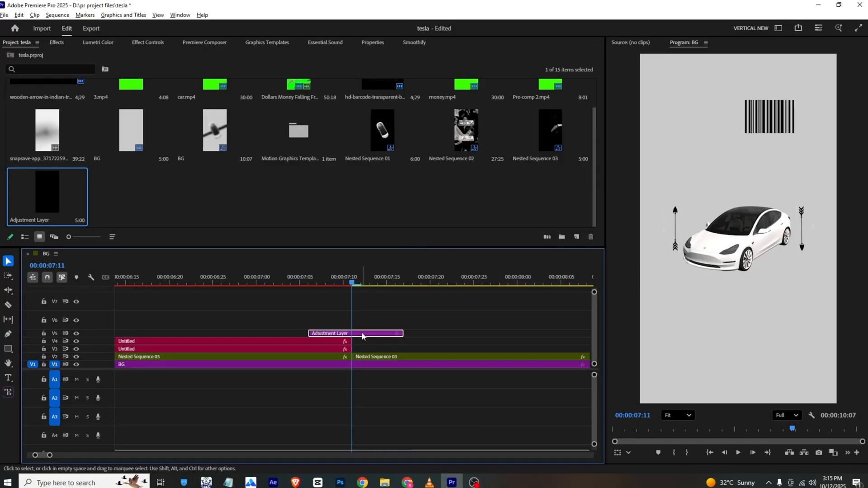
# - Find the Gaussian Blur effect and apply it to the adjustment layer over the scene cut
pyautogui.click(56, 42)
pyautogui.click(60, 56)
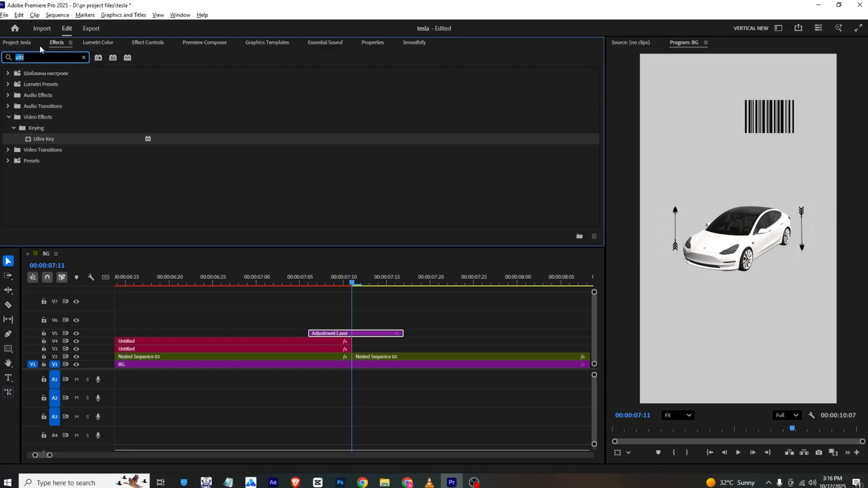
pyautogui.write('blur')
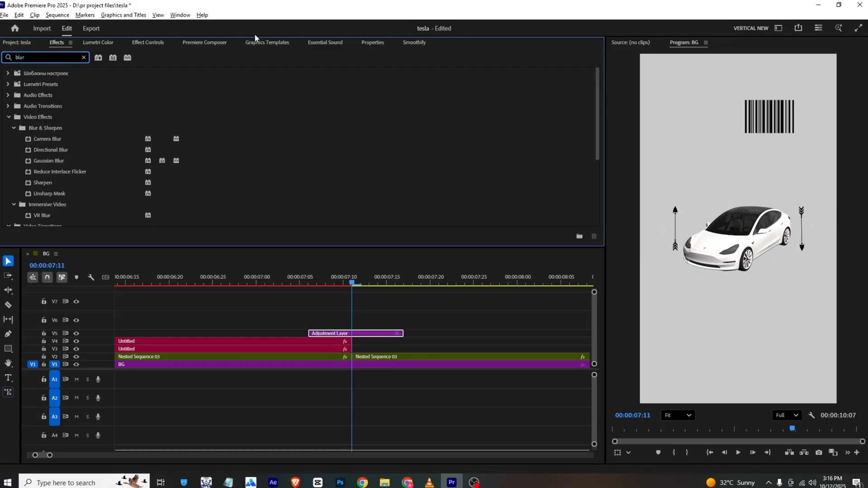
pyautogui.moveTo(48, 160); pyautogui.dragTo(362, 333)
# - Keyframe the adjustment layer's Blurriness at 0 at 00:00:07:06, 74 at 00:00:07:10 and 0 at 00:00:07:12, and play back the transition
pyautogui.click(146, 42)
pyautogui.scroll(-3, 148, 148)
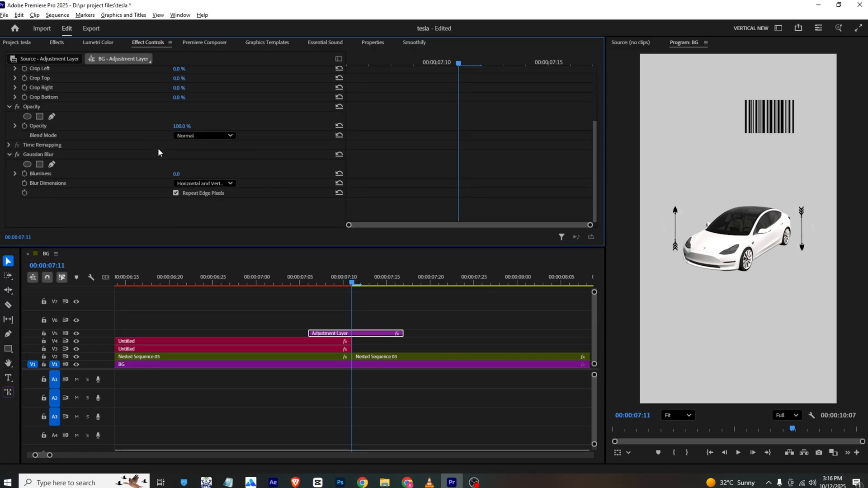
pyautogui.moveTo(458, 62); pyautogui.dragTo(317, 67)
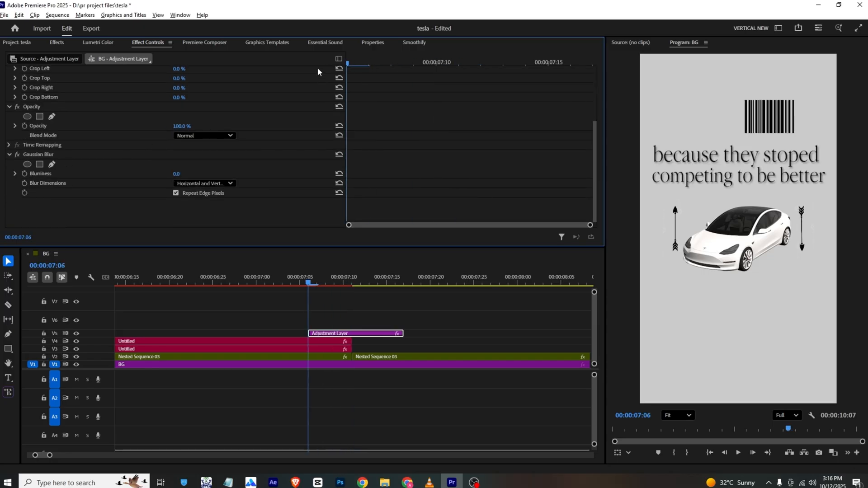
pyautogui.click(25, 173)
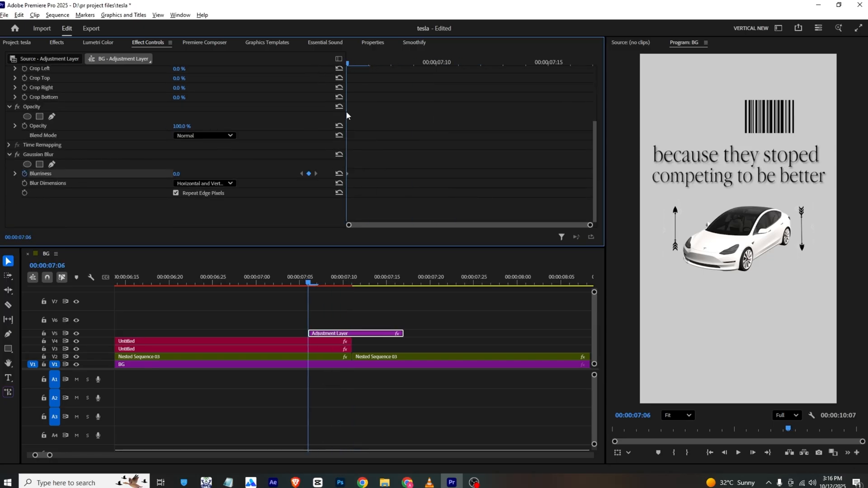
pyautogui.moveTo(363, 63); pyautogui.dragTo(421, 76)
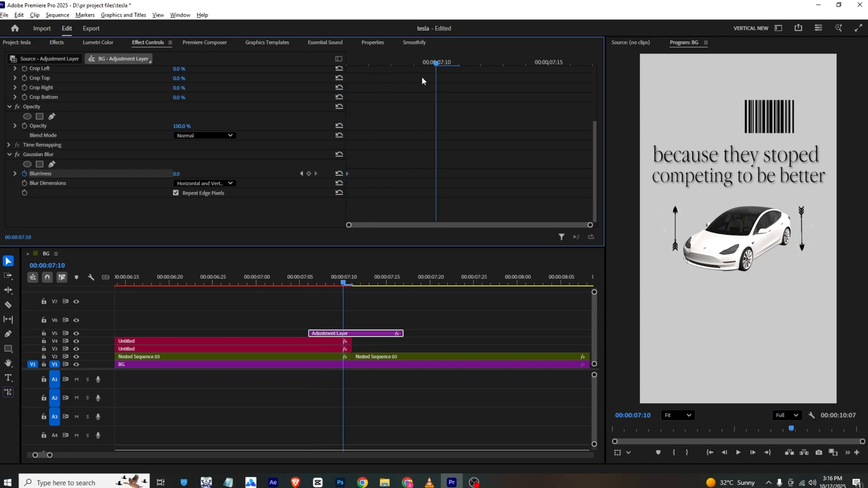
pyautogui.moveTo(177, 174); pyautogui.dragTo(210, 173)
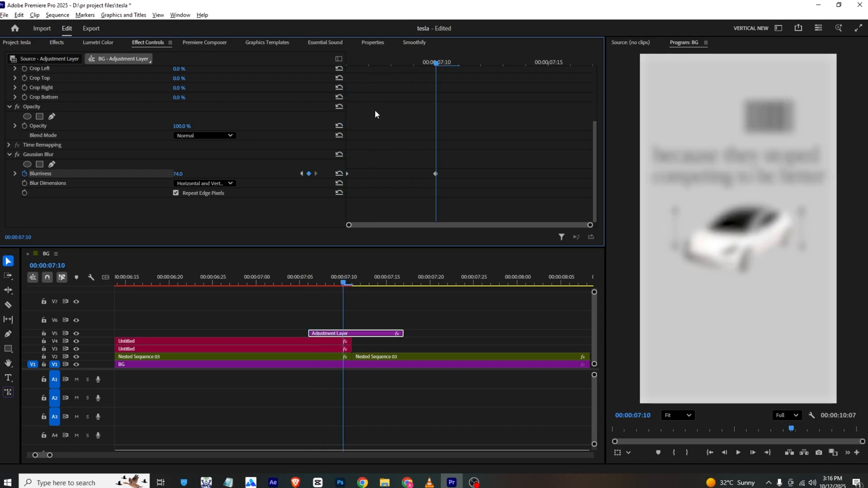
pyautogui.moveTo(437, 63); pyautogui.dragTo(489, 66)
pyautogui.click(180, 174)
pyautogui.write('0')
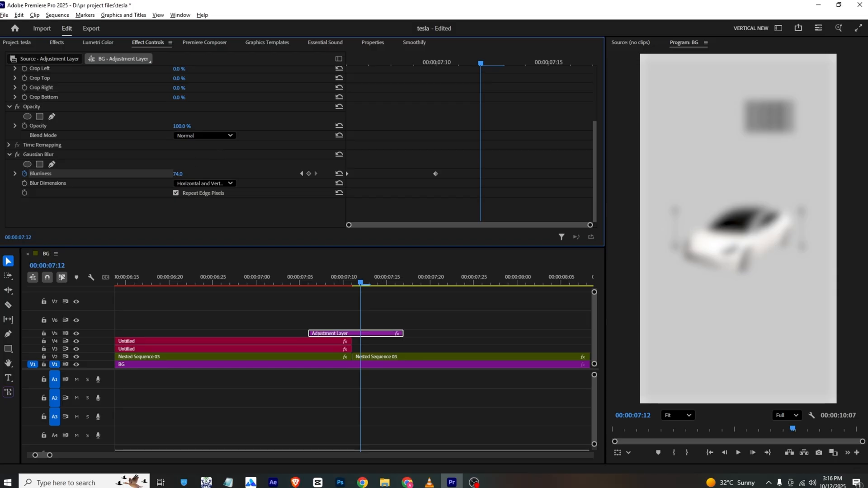
pyautogui.press('Return')
pyautogui.moveTo(429, 67); pyautogui.dragTo(267, 65)
pyautogui.press('space')
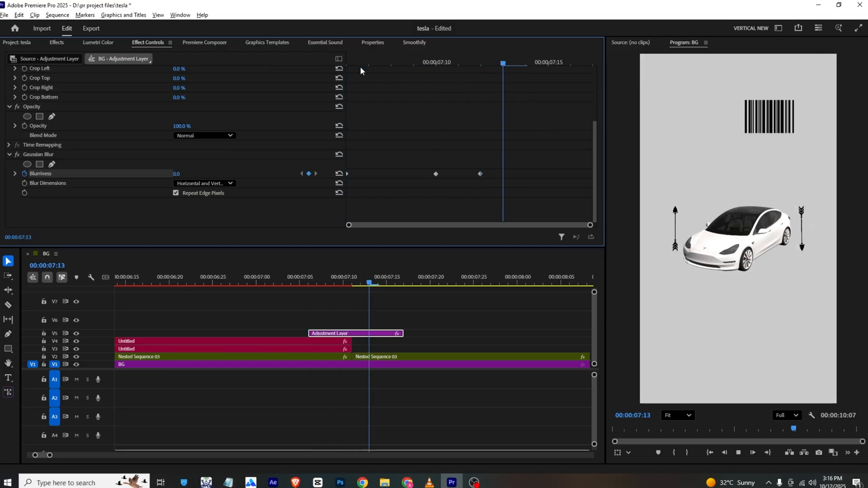
# - Delete the part of Nested Sequence 03 after the cut and set the playhead to 00:00:07:11
pyautogui.click(379, 358)
pyautogui.press('Delete')
pyautogui.click(340, 284)
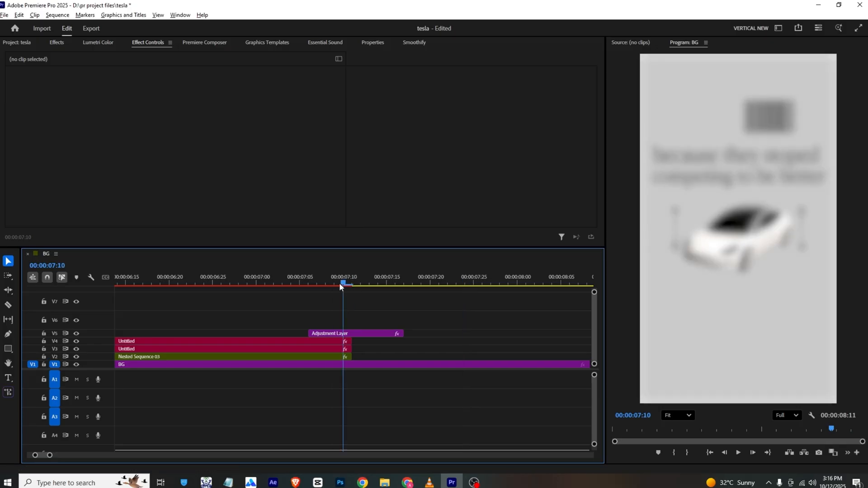
pyautogui.moveTo(340, 284); pyautogui.dragTo(349, 284)
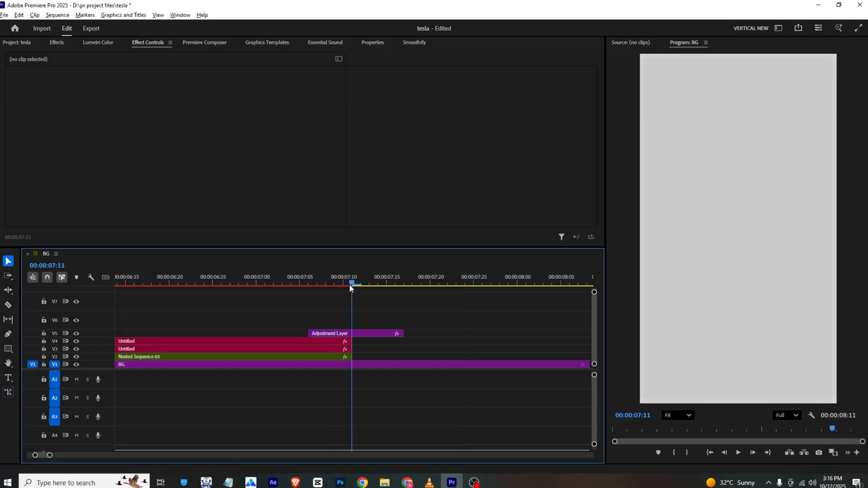
# - Copy the Graphic clip from Nested Sequence 01 and paste it into the BG sequence on track V2 at 00:00:20:18
pyautogui.click(25, 42)
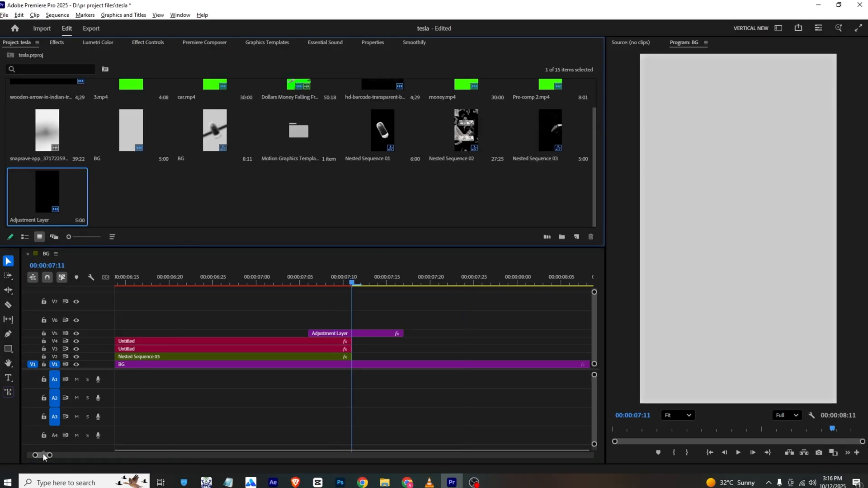
pyautogui.moveTo(49, 455); pyautogui.dragTo(119, 456)
pyautogui.doubleClick(120, 356)
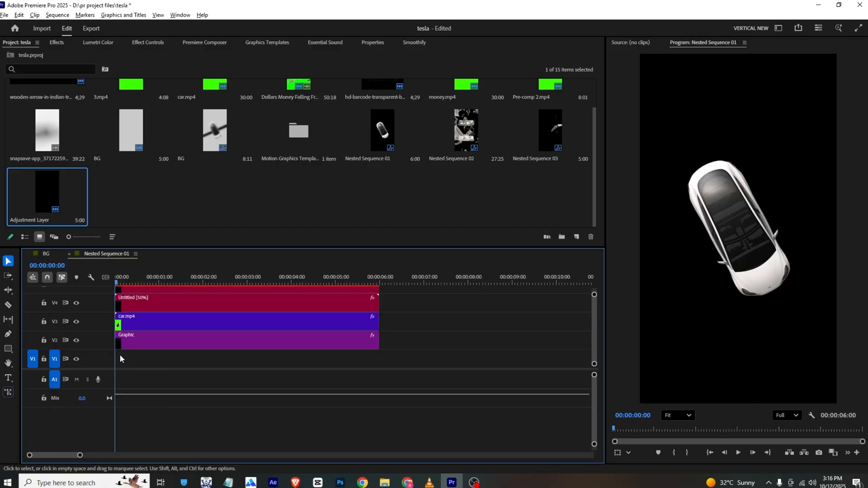
pyautogui.click(149, 306)
pyautogui.moveTo(165, 277); pyautogui.dragTo(218, 276)
pyautogui.click(46, 254)
pyautogui.click(241, 282)
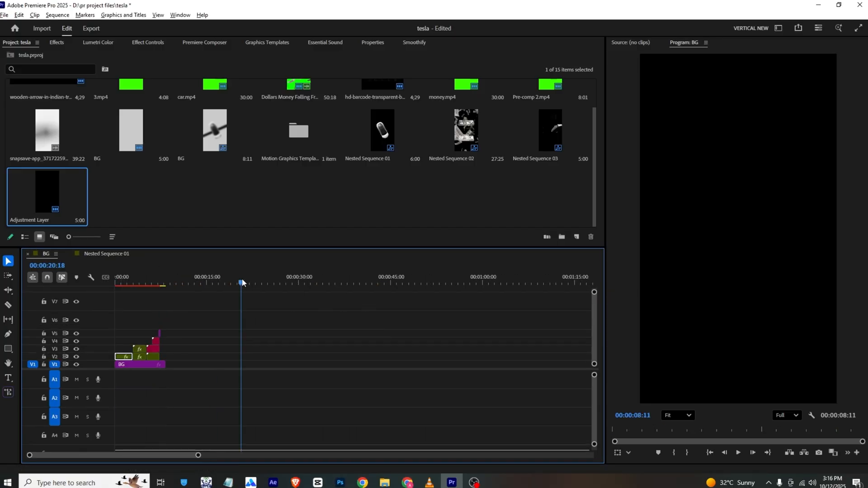
pyautogui.hotkey('ctrl', 'v')
# - Move the pasted Graphic clip on track V2 so it starts at the end of Nested Sequence 03, at 00:00:07:11
pyautogui.click(257, 281)
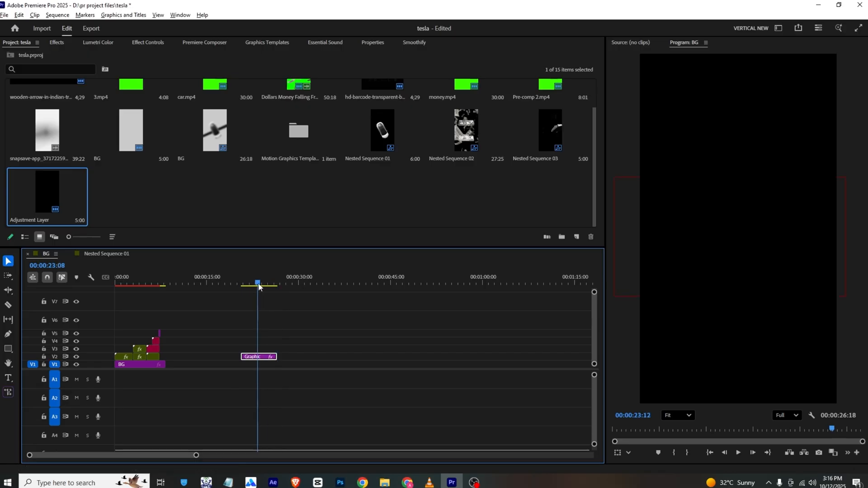
pyautogui.moveTo(266, 357); pyautogui.dragTo(184, 355)
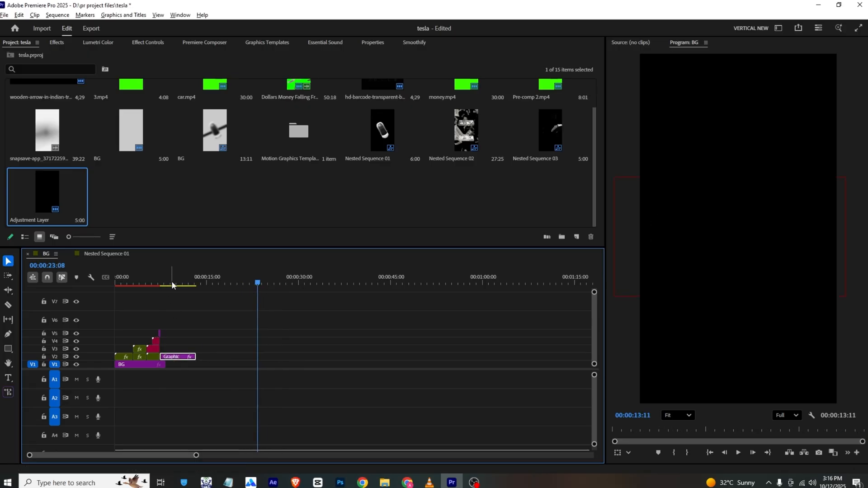
pyautogui.moveTo(172, 283); pyautogui.dragTo(164, 283)
pyautogui.moveTo(192, 458); pyautogui.dragTo(121, 447)
pyautogui.press('-')
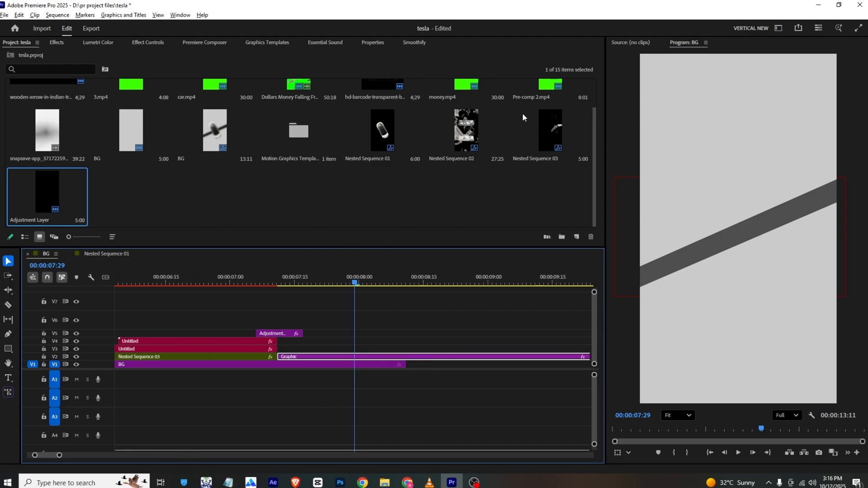
# - Place 3.mp4 on track V3 starting at 00:00:07:11 and apply the Ultra Key effect to it
pyautogui.moveTo(596, 126); pyautogui.dragTo(593, 99)
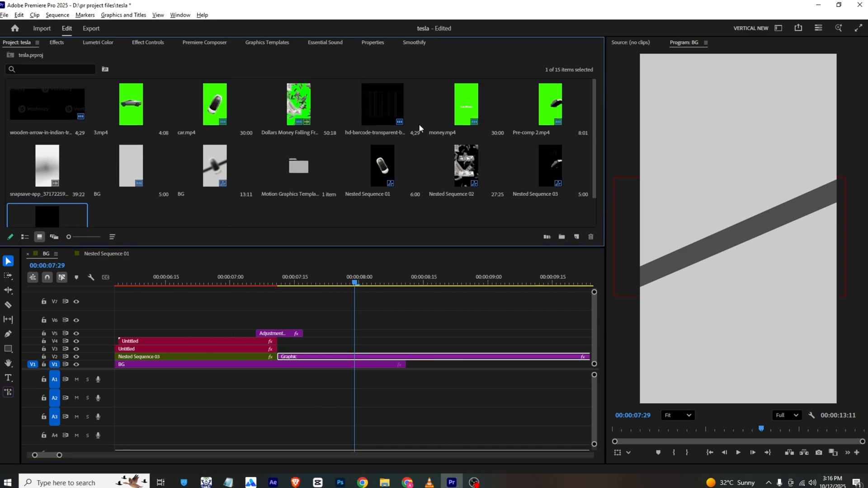
pyautogui.moveTo(126, 104); pyautogui.dragTo(287, 349)
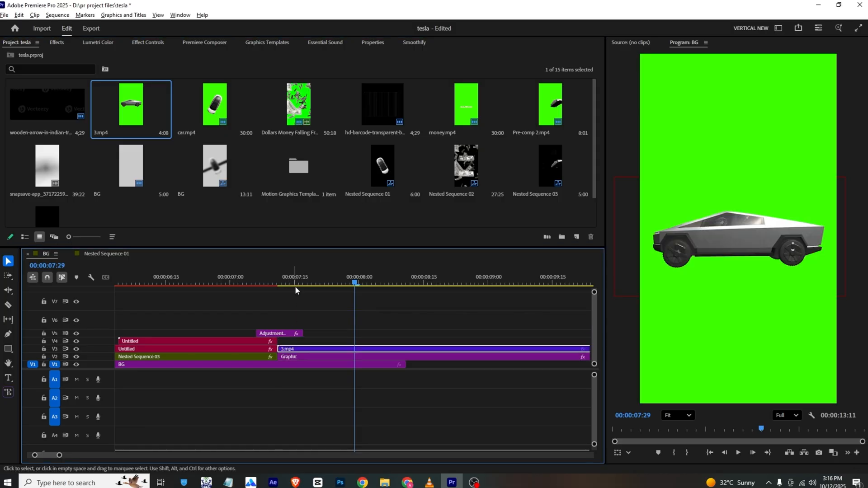
pyautogui.click(57, 42)
pyautogui.click(49, 58)
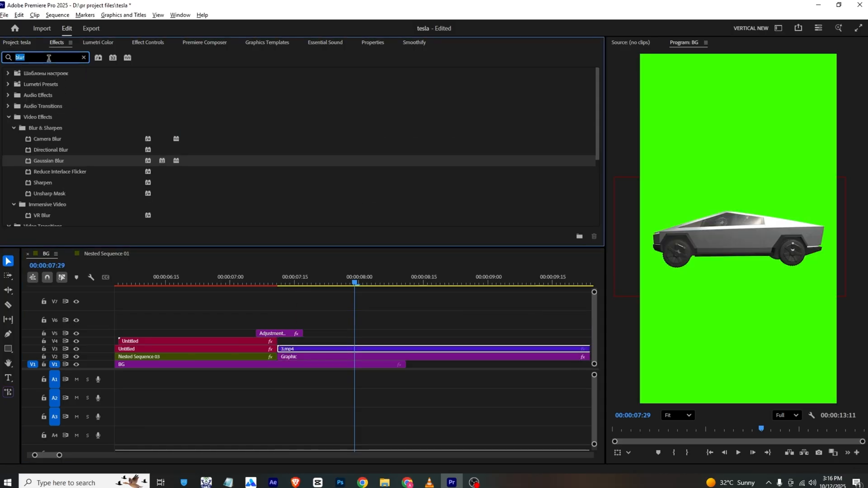
pyautogui.write('ultr')
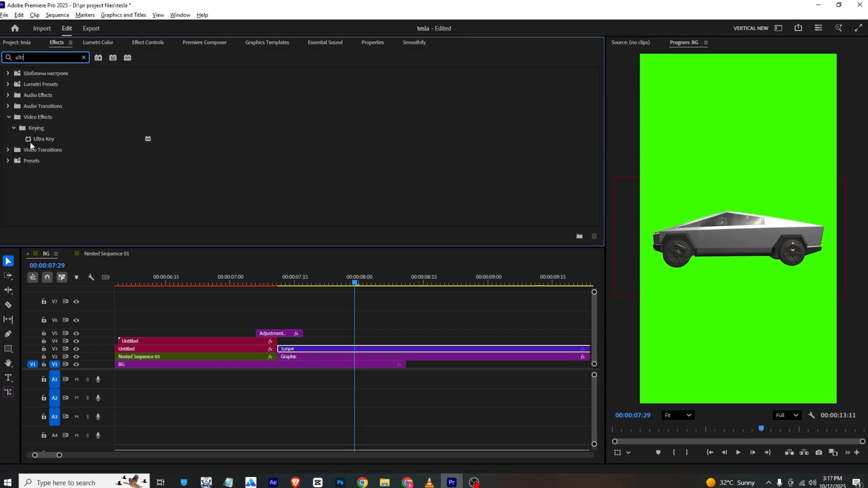
pyautogui.moveTo(31, 142); pyautogui.dragTo(324, 351)
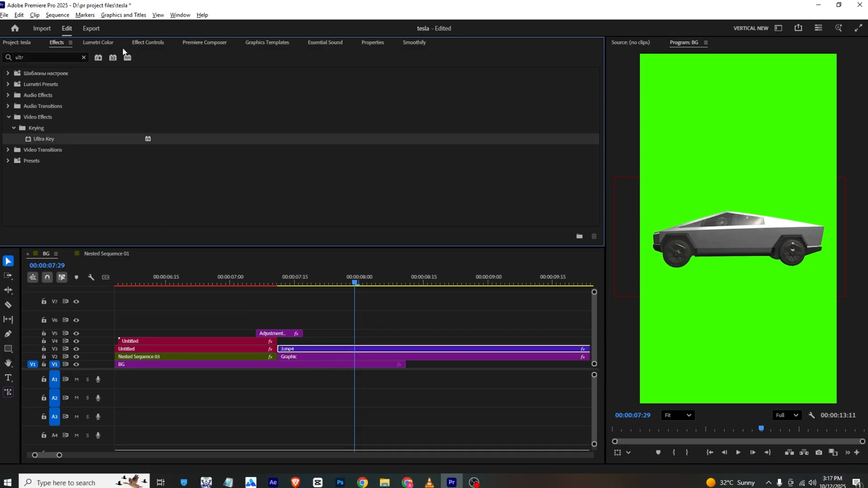
# - Key out the green background of 3.mp4 by sampling it as the Ultra Key color
pyautogui.click(148, 42)
pyautogui.scroll(-8, 149, 155)
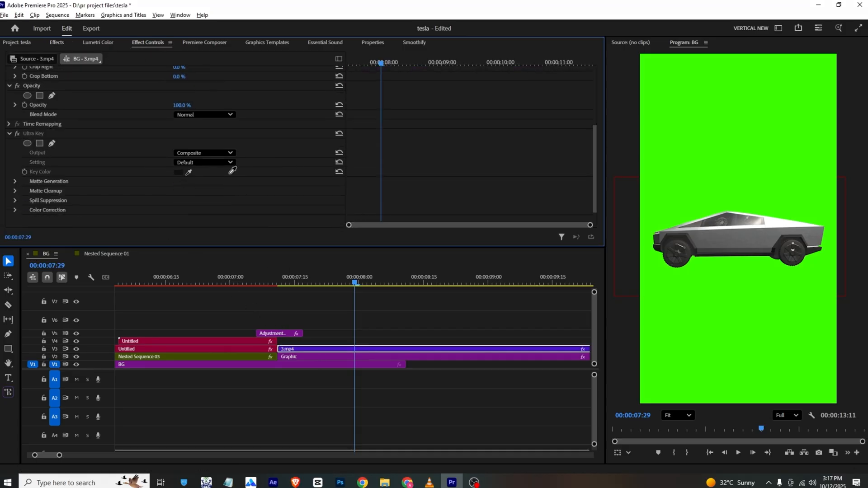
pyautogui.click(752, 131)
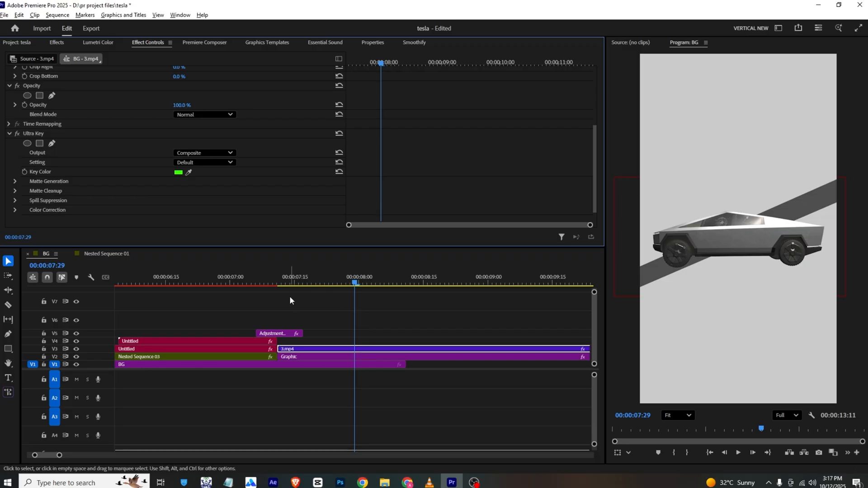
# - Play back the cut into the truck scene and extend the BG clip on track V1 underneath the truck and graphic clips
pyautogui.moveTo(280, 281); pyautogui.dragTo(252, 279)
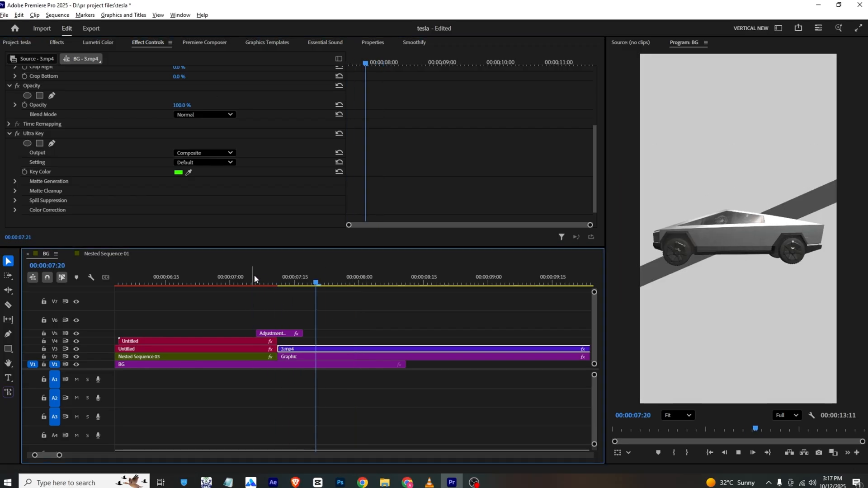
pyautogui.press('space')
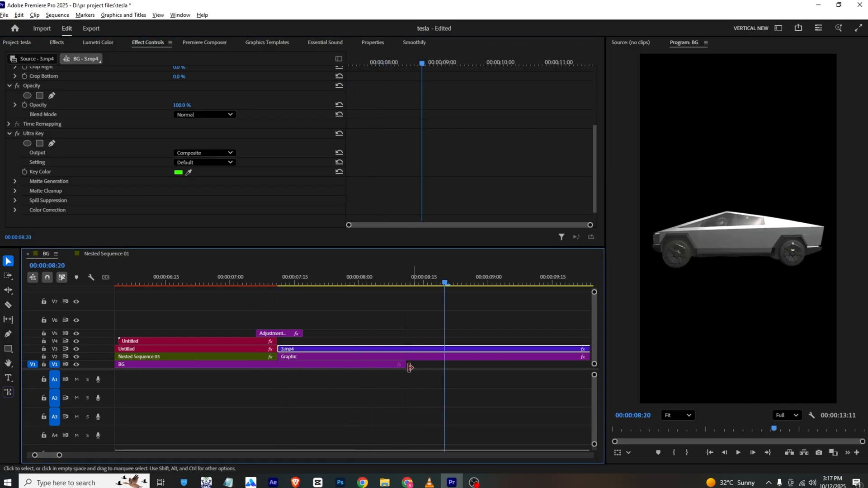
pyautogui.moveTo(409, 367); pyautogui.dragTo(611, 383)
pyautogui.moveTo(284, 283); pyautogui.dragTo(236, 283)
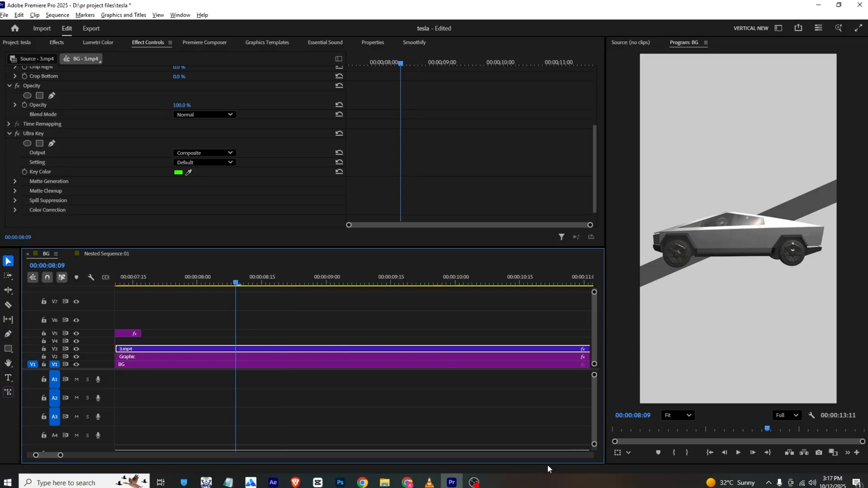
# - Check the truck scene in the VLC reference and, back in Premiere Pro, place the barcode PNG on track V4 at 00:00:07:11
pyautogui.click(430, 482)
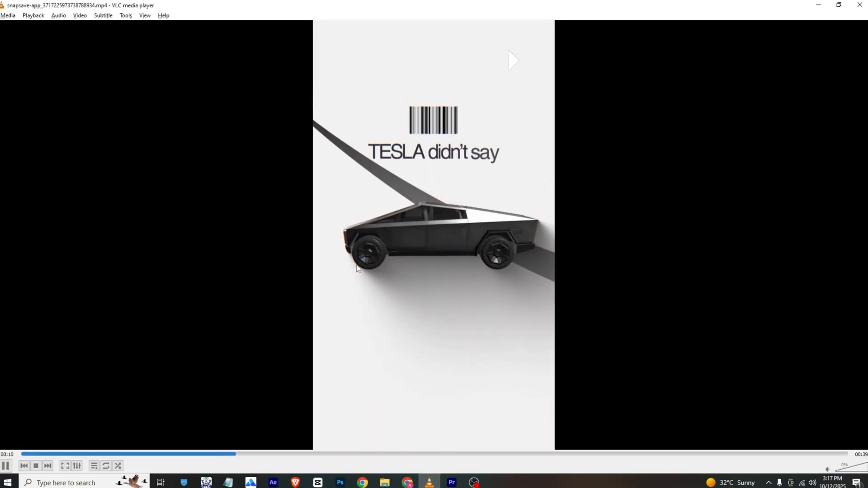
pyautogui.press('space')
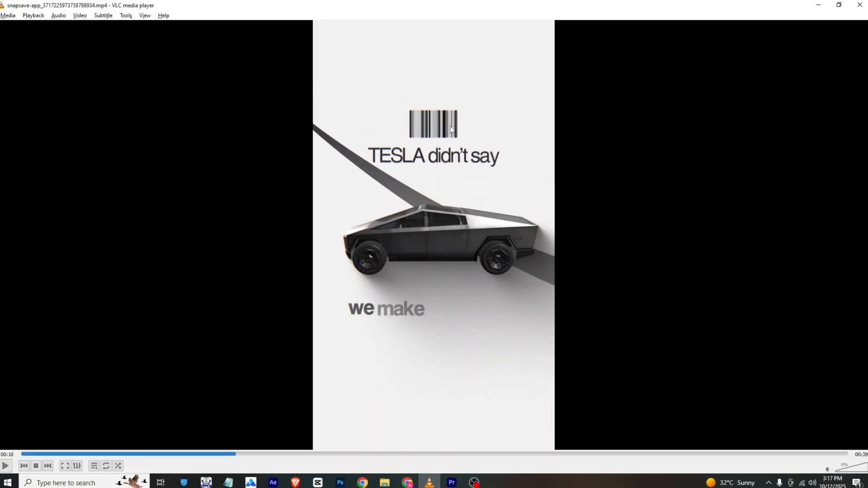
pyautogui.hotkey('alt', 'Tab')
pyautogui.hotkey('shift', '1')
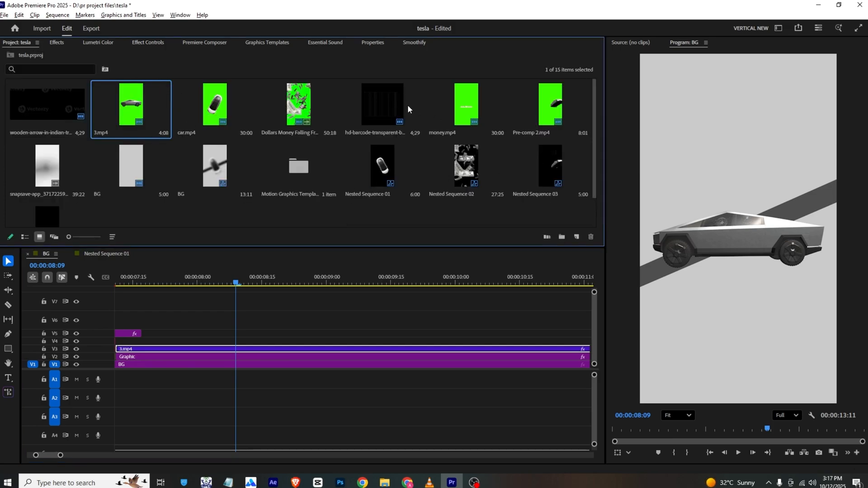
pyautogui.moveTo(385, 107); pyautogui.dragTo(170, 342)
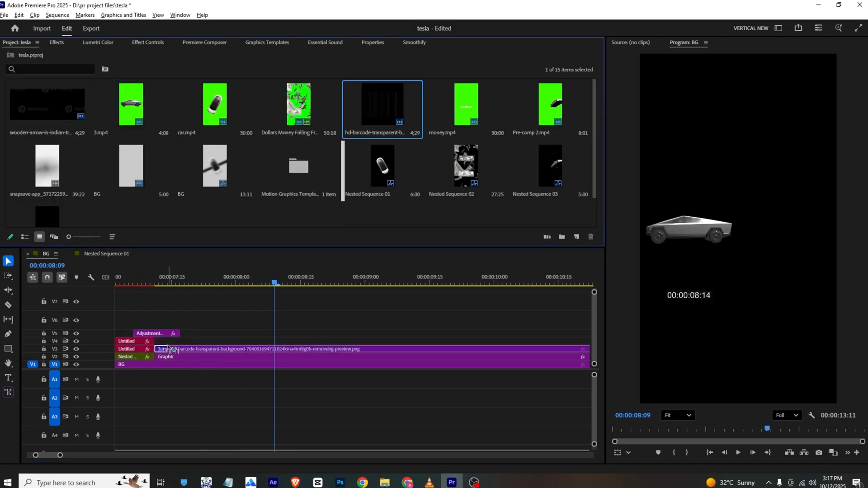
# - Set the barcode's position to 496, 615 and its scale to 72, and check the scene's text in the VLC reference
pyautogui.click(156, 42)
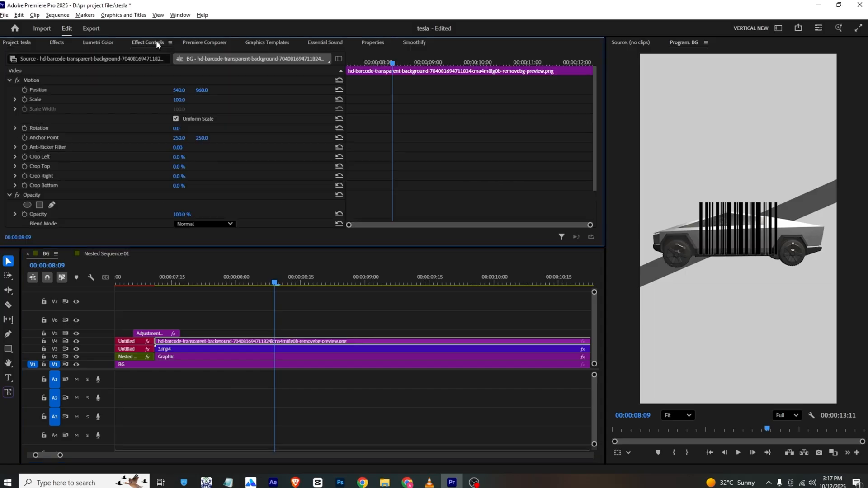
pyautogui.moveTo(210, 91); pyautogui.dragTo(163, 91)
pyautogui.hotkey('alt', 'Tab')
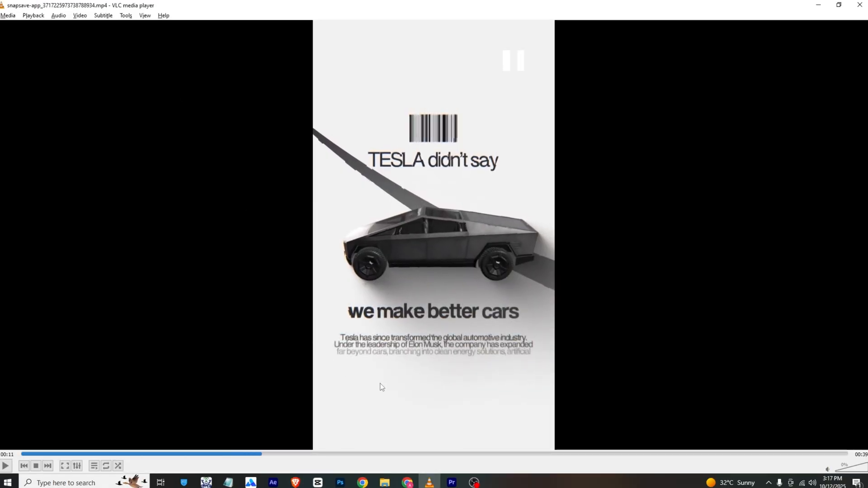
pyautogui.click(451, 482)
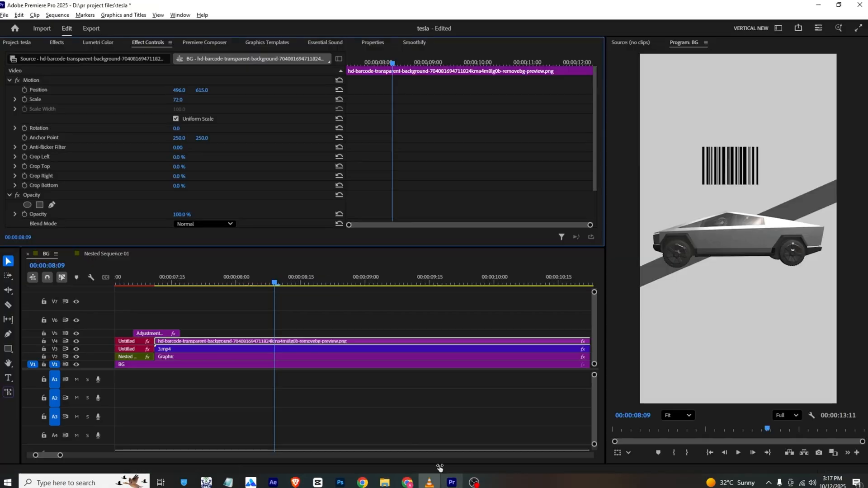
# - Add the second Fade Character text preset from the Premiere Composer Starter Pack to track V5 at about 00:00:07:18, and switch to the VLC reference
pyautogui.click(206, 44)
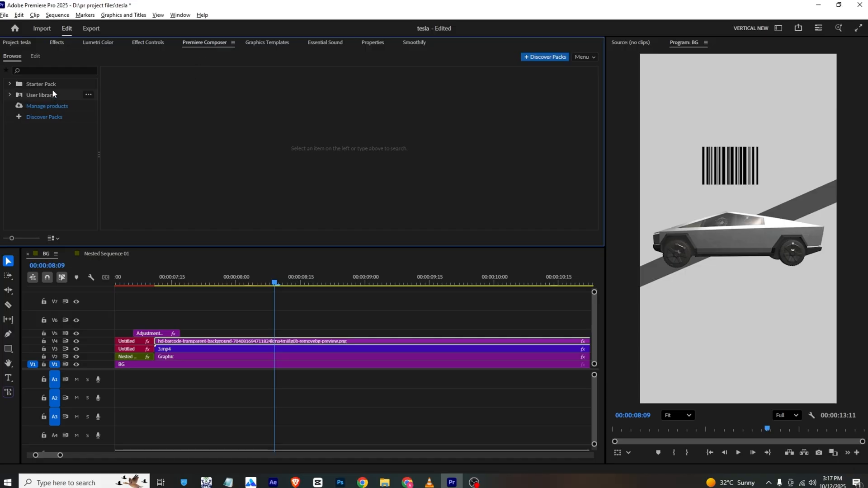
pyautogui.click(11, 84)
pyautogui.click(47, 106)
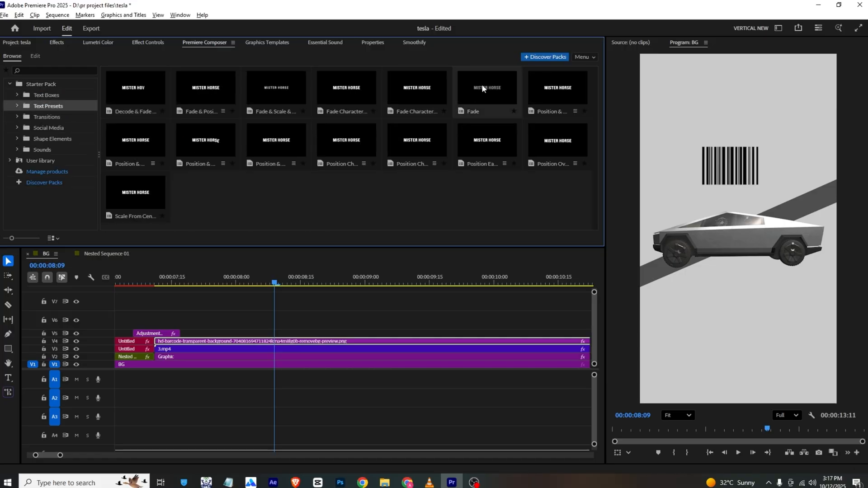
pyautogui.moveTo(423, 91); pyautogui.dragTo(186, 334)
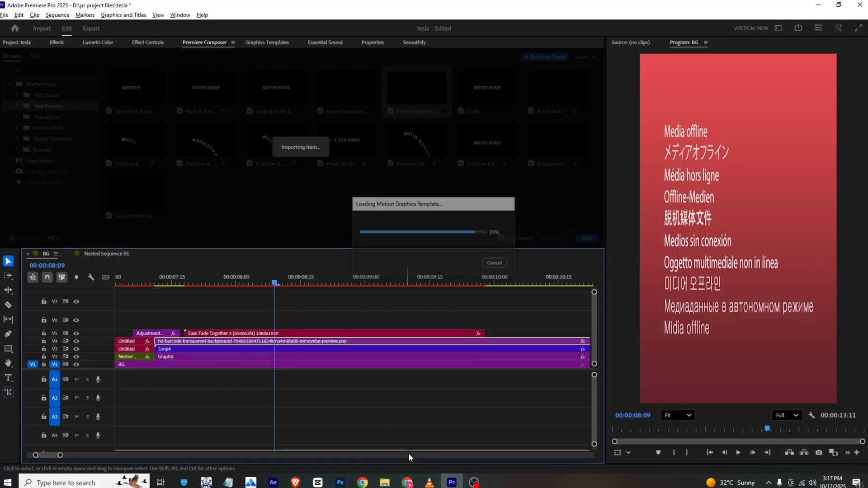
pyautogui.click(430, 481)
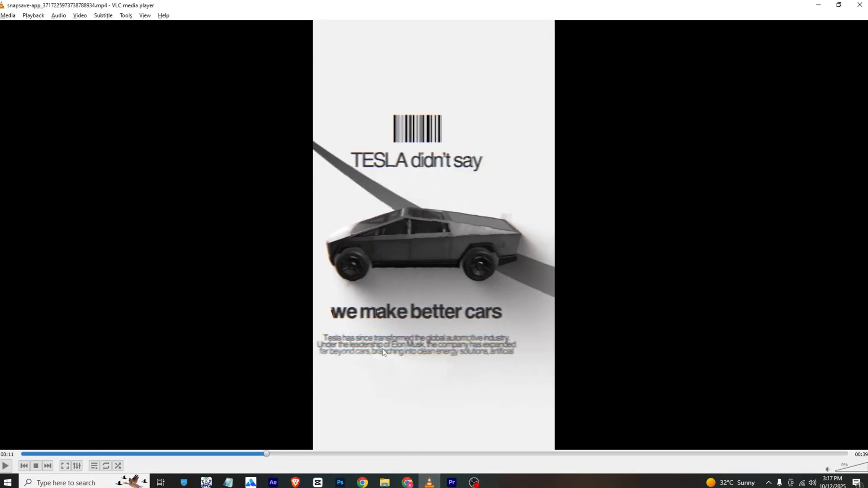